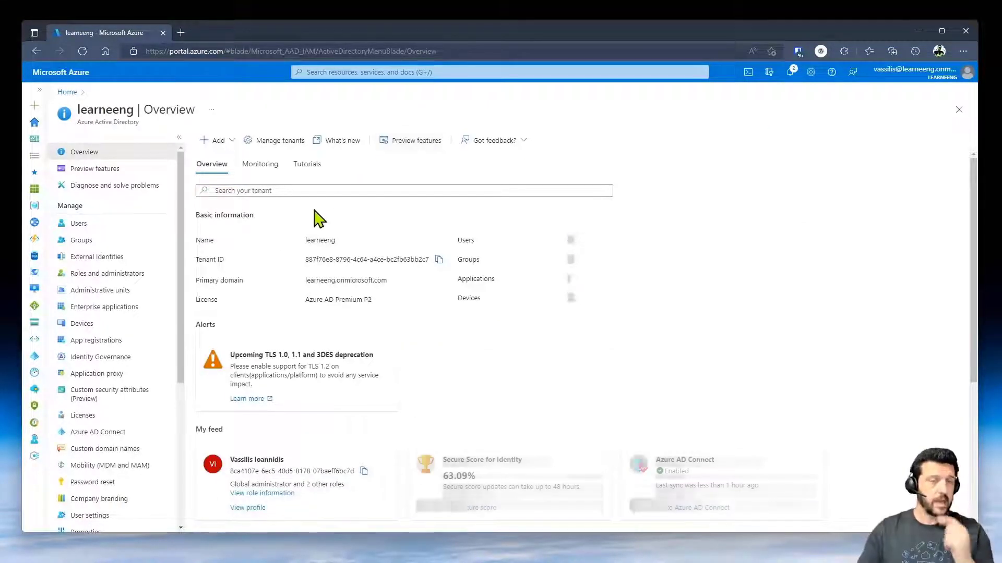
- Open the learneeng directory's Security getting-started page from the Manage section of the Azure AD menu
drag(182, 338, 173, 480)
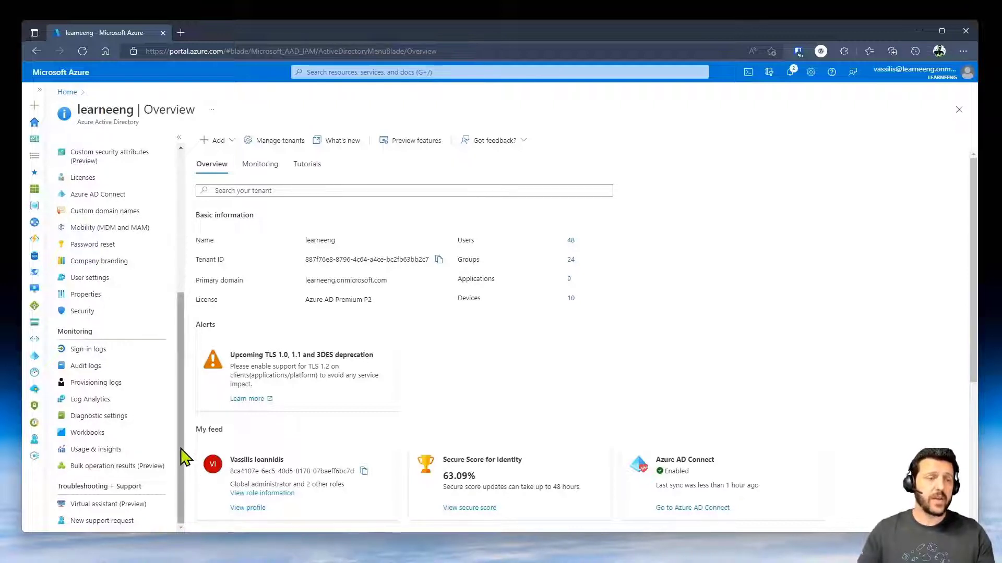
click(82, 311)
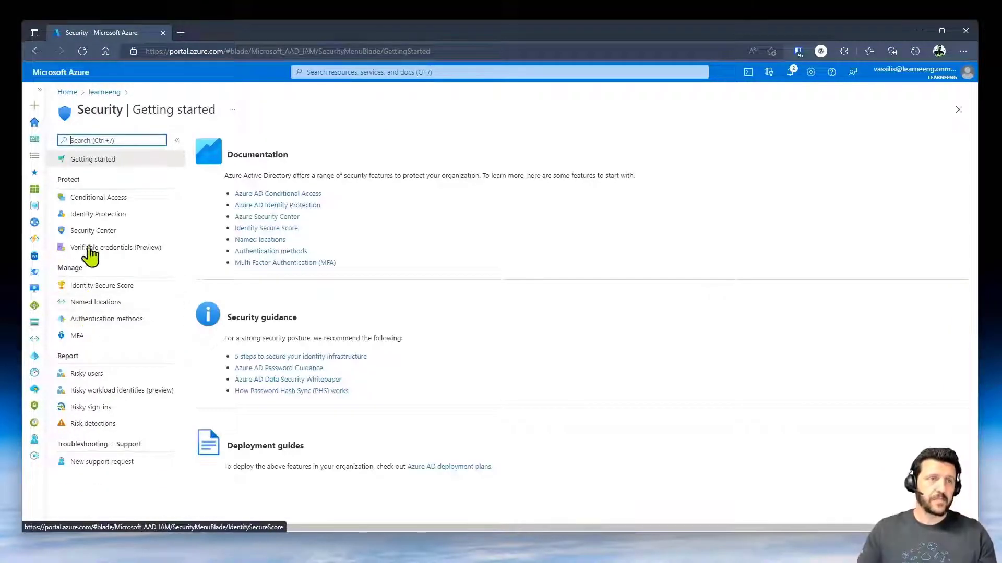
- Review the users, cloud apps and grant controls of the MFA for SQL DBAs policy
click(98, 199)
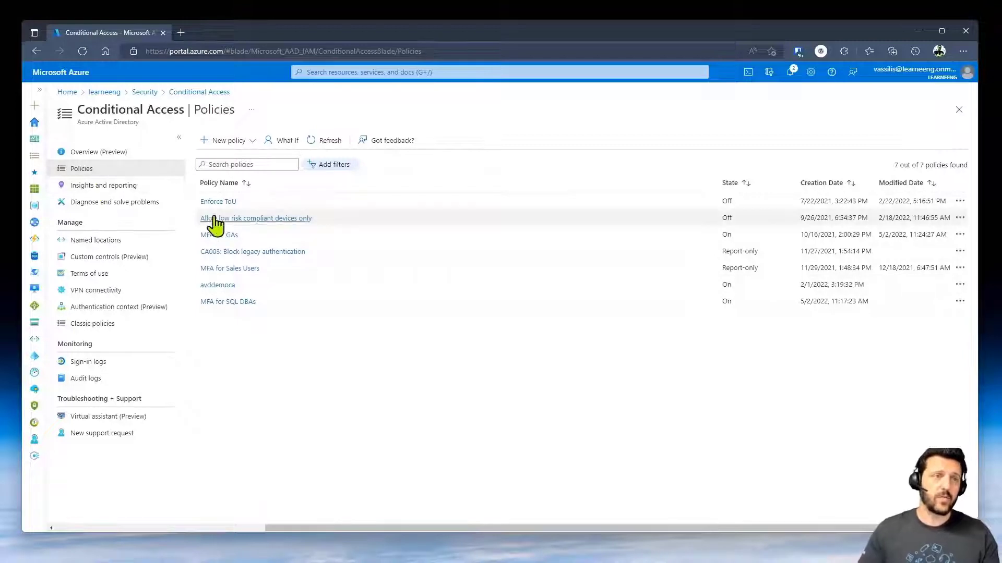
click(212, 303)
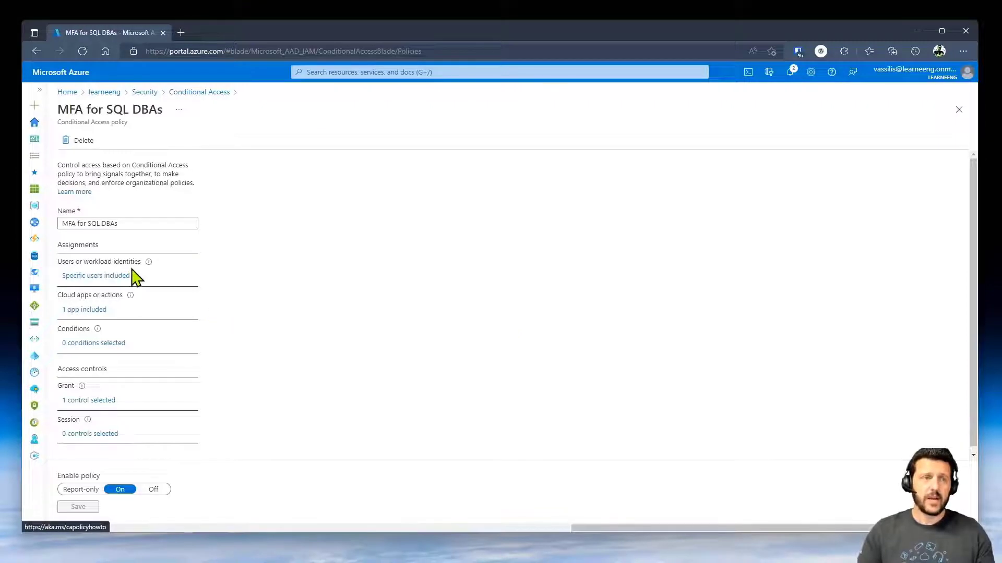
click(111, 282)
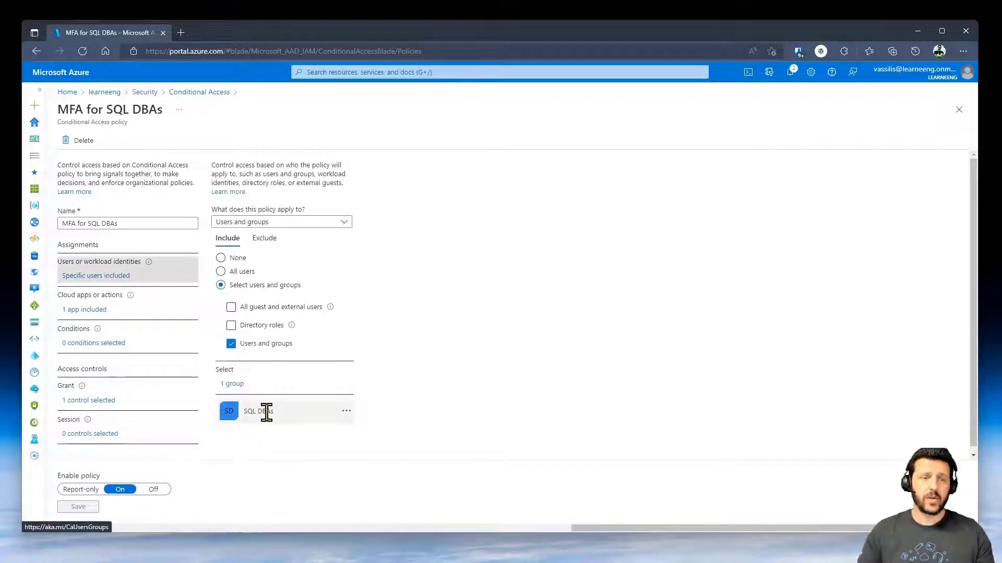
click(91, 312)
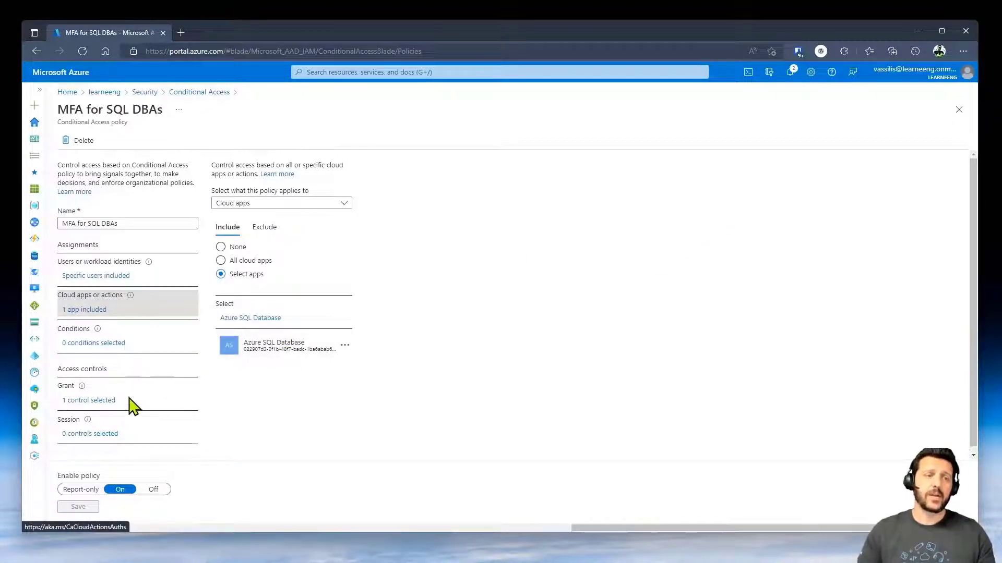
click(106, 402)
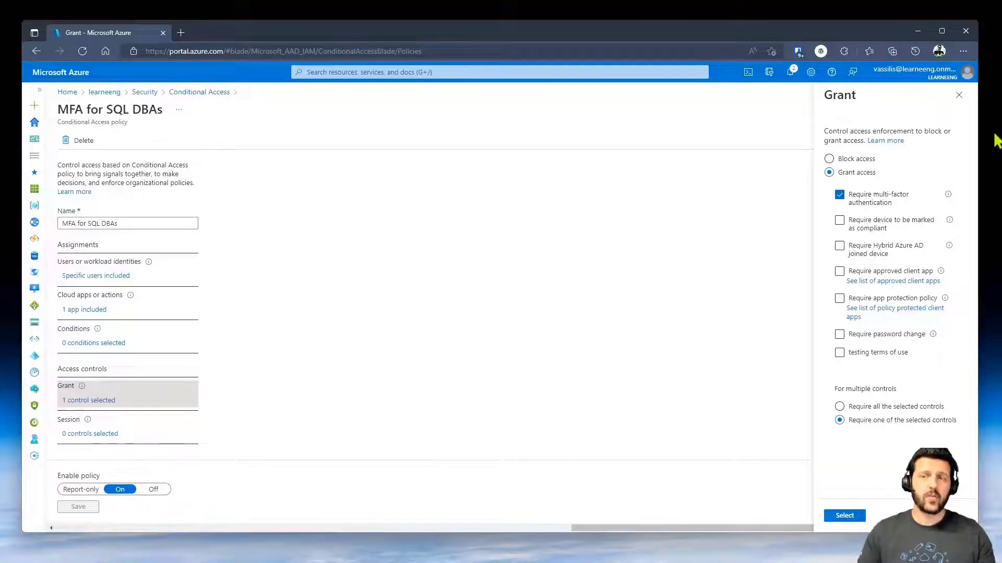
- Close the grant and policy blades and go back to the portal home page
click(959, 96)
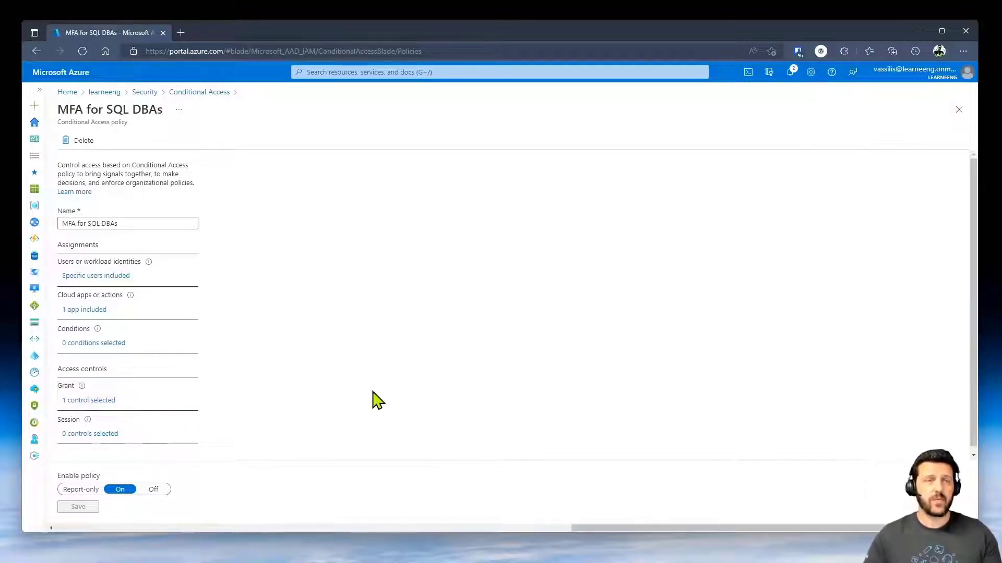
click(959, 111)
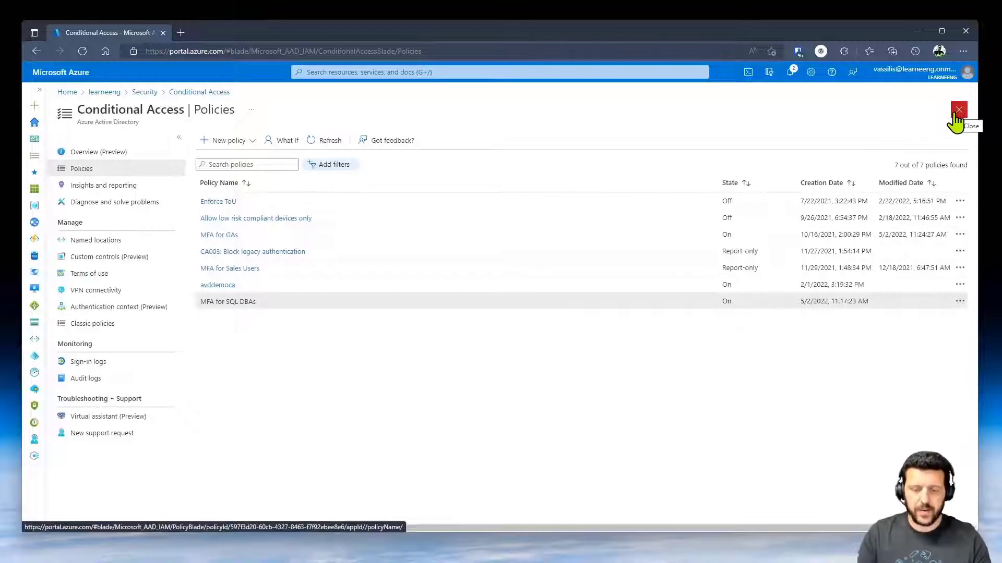
click(63, 93)
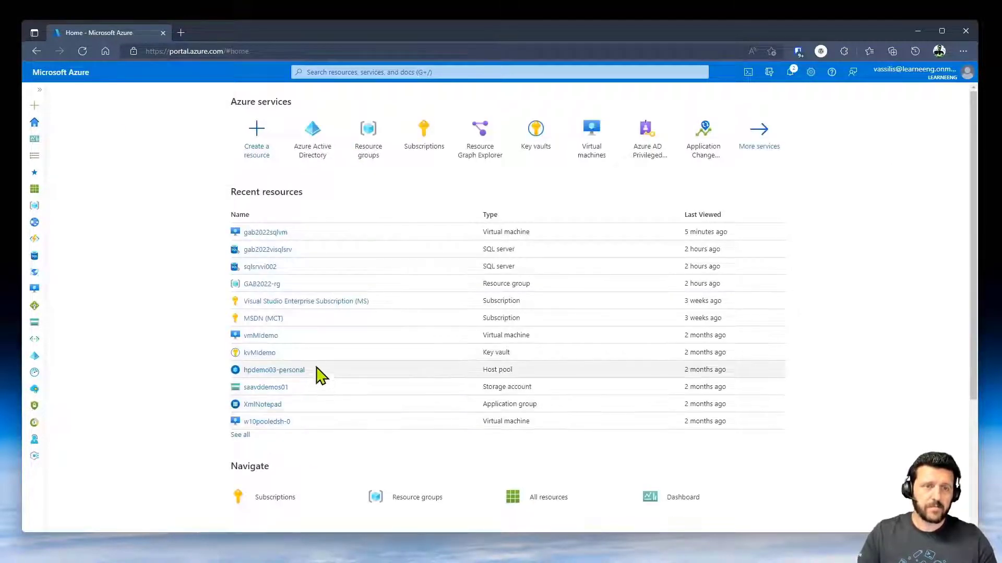
- Go from gab2022visqlsrv to its GAB2022-rg resource group and scroll through the 18 resources
mouse_move(272, 256)
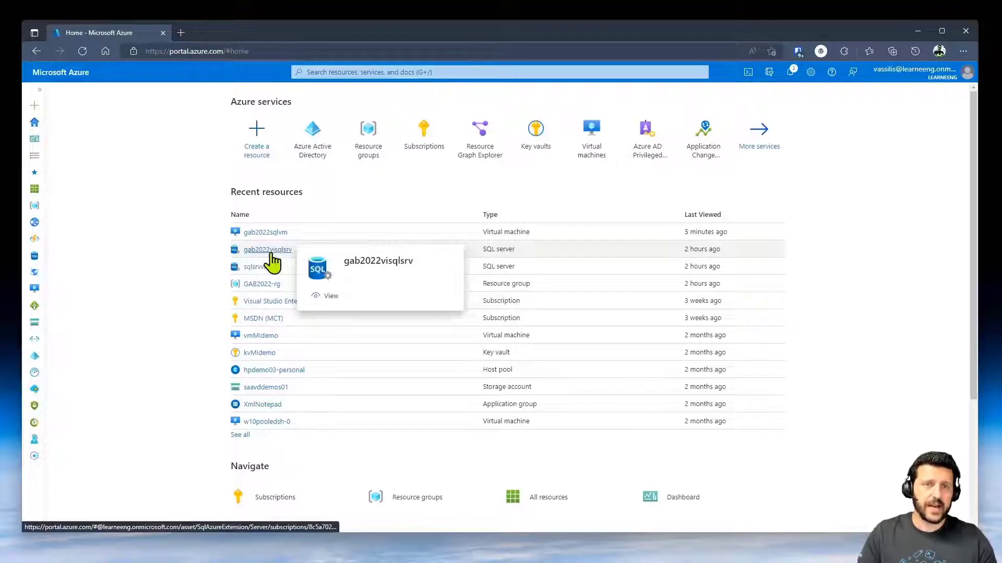
click(272, 256)
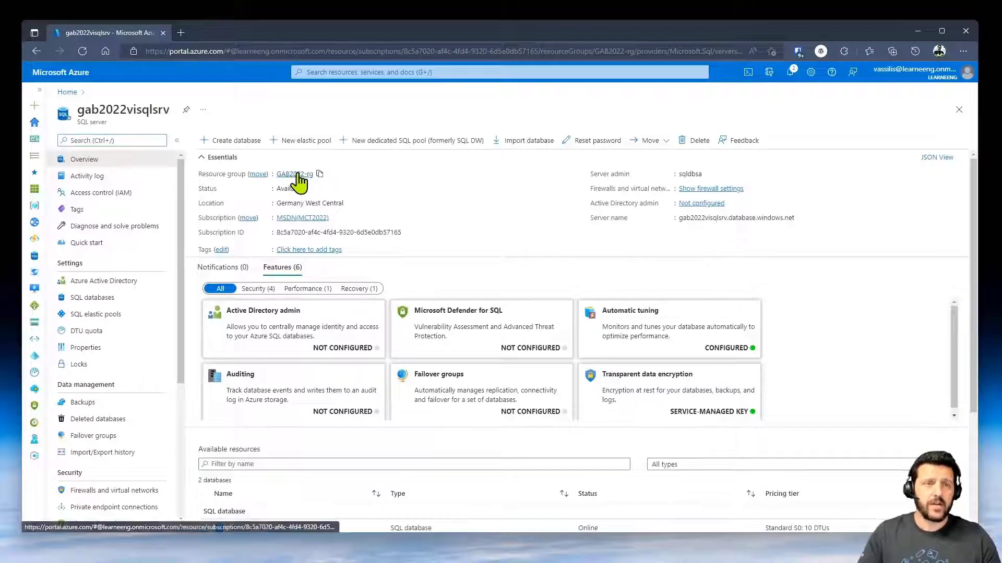
click(294, 174)
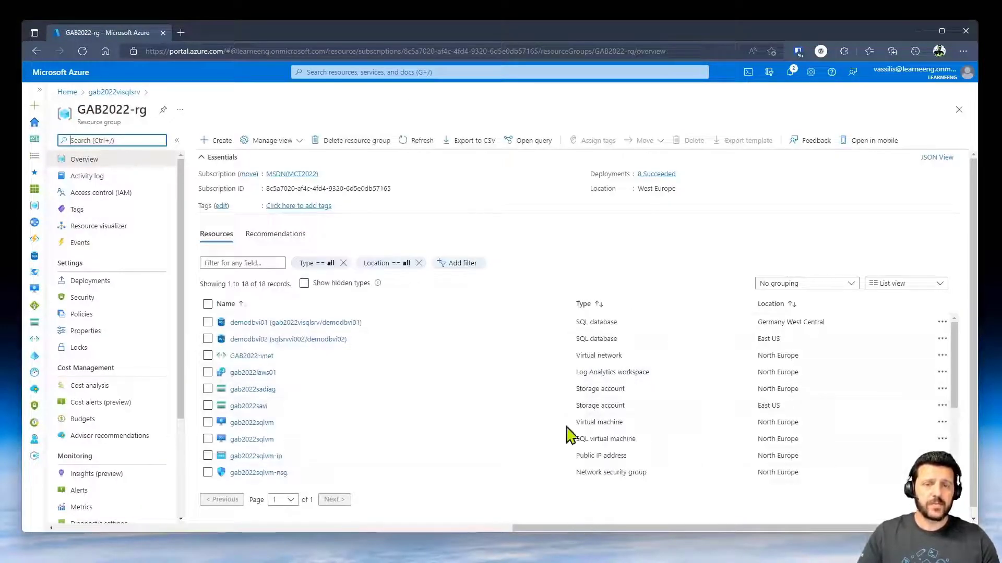
scroll(501, 355, down, 3)
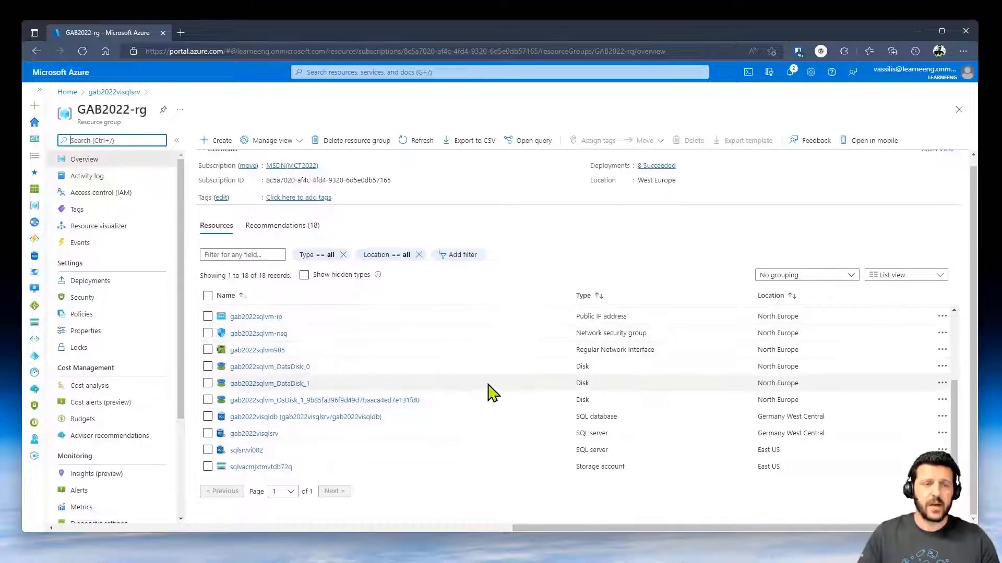
scroll(480, 381, up, 3)
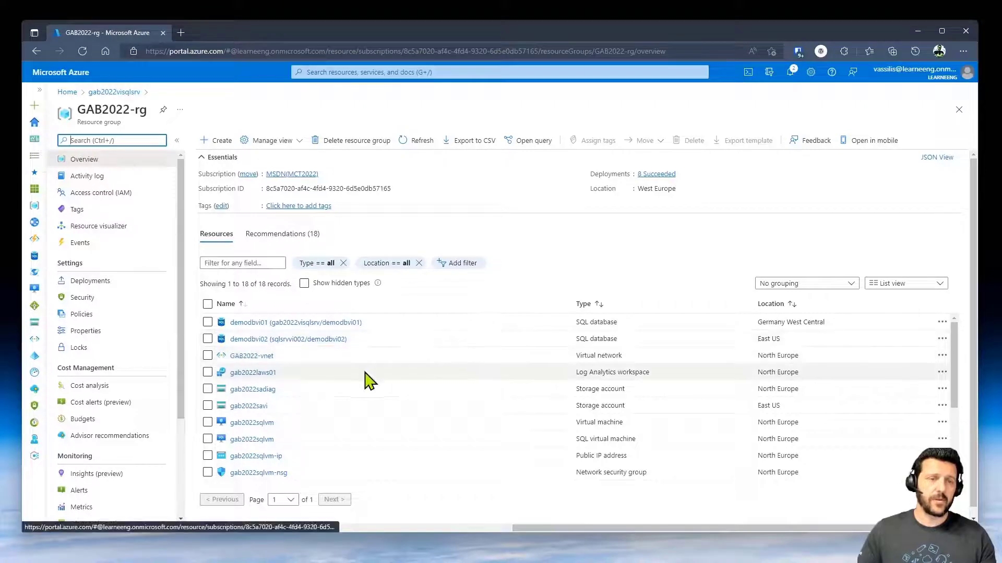
scroll(366, 383, down, 3)
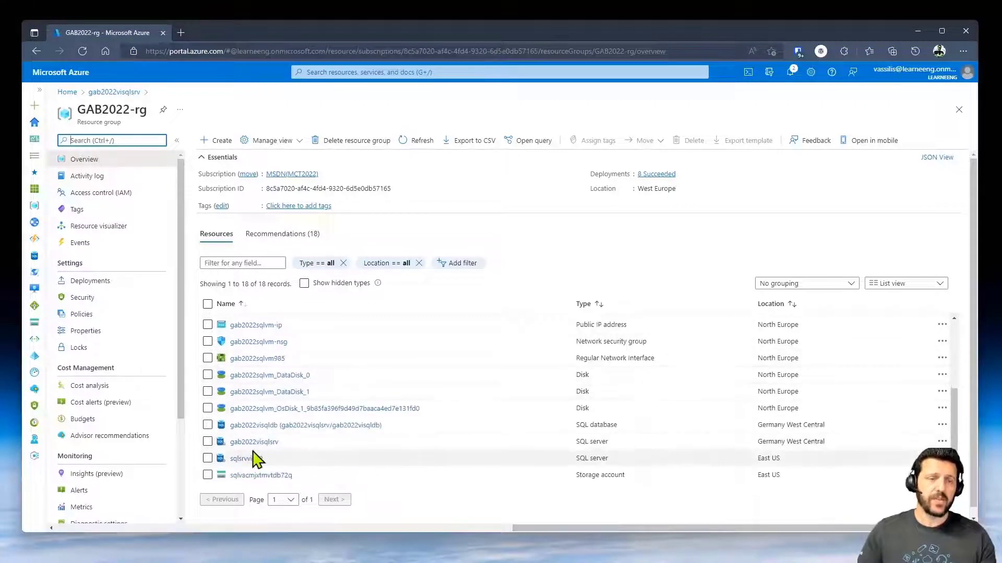
- Open the gab2022visqlsrv overview, noting no Active Directory admin is set and 2 databases exist
click(253, 443)
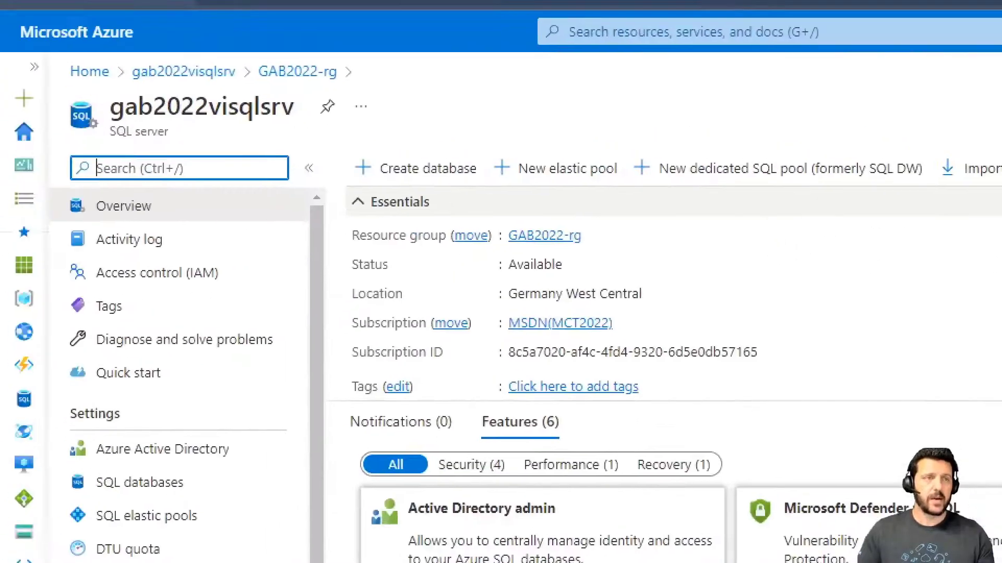
mouse_move(30, 90)
mouse_down()
mouse_move(87, 129)
mouse_move(382, 147)
mouse_up()
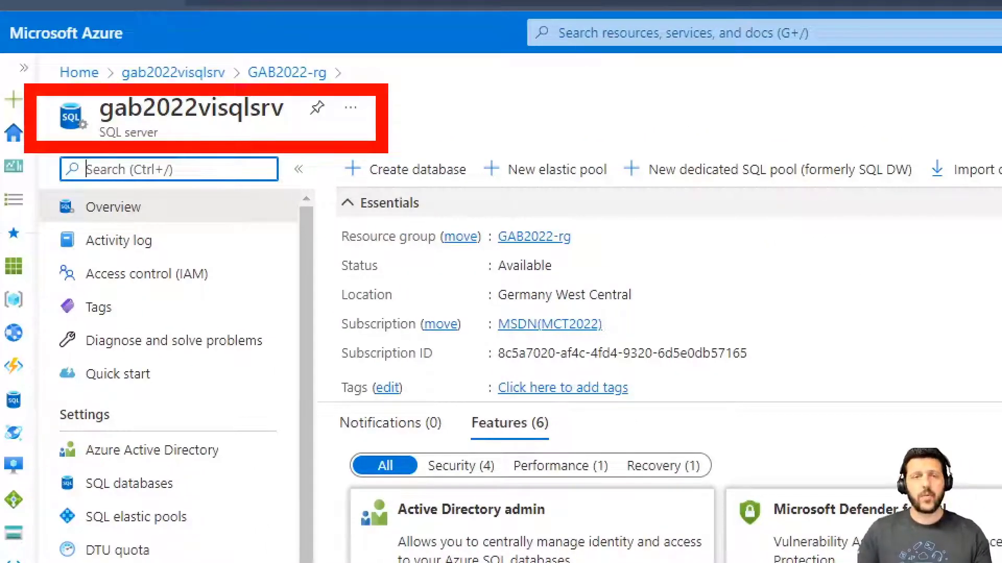
drag(329, 269, 717, 311)
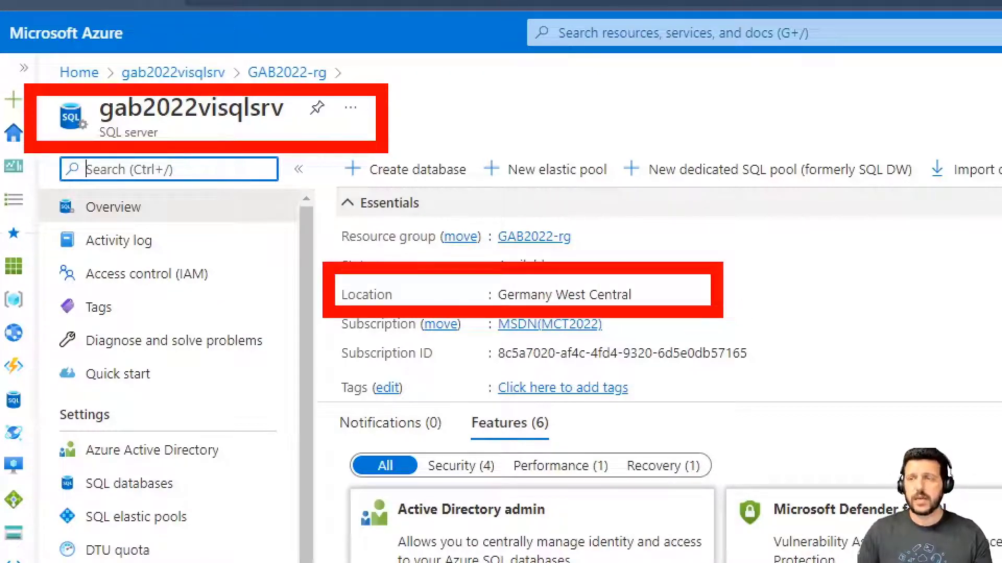
key(Escape)
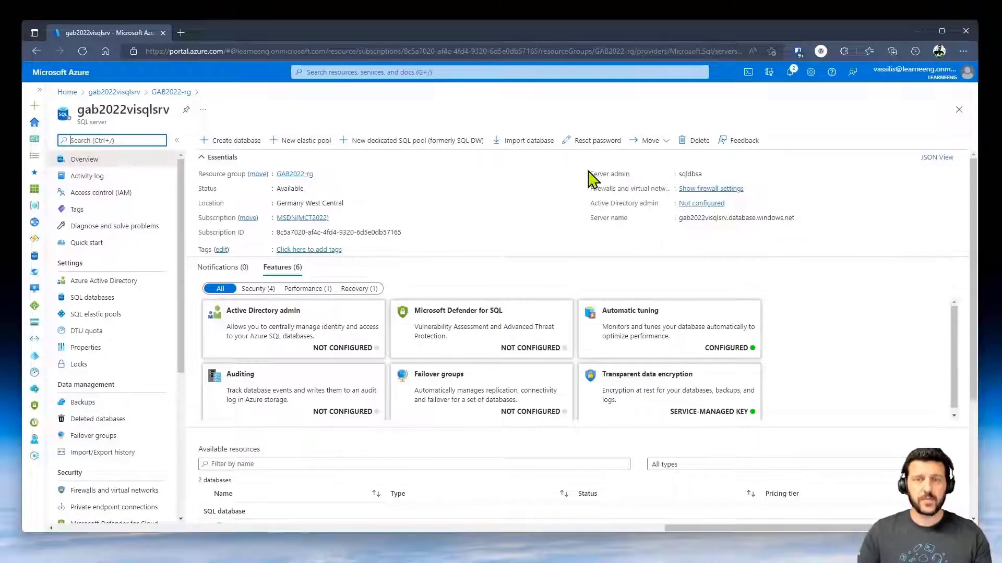
key(ctrl+1)
mouse_move(570, 163)
mouse_down()
mouse_move(872, 197)
mouse_move(821, 206)
mouse_up()
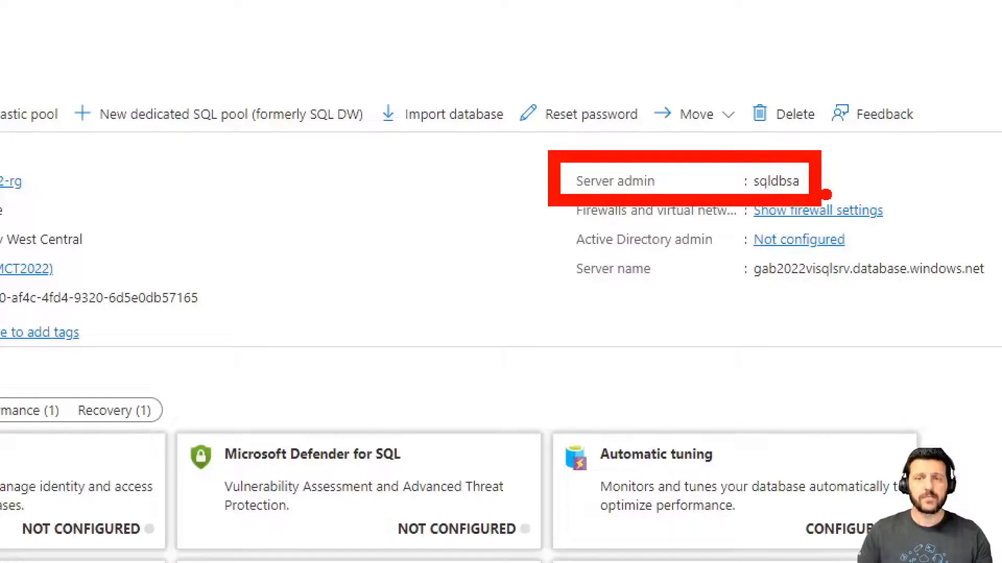
key(Escape)
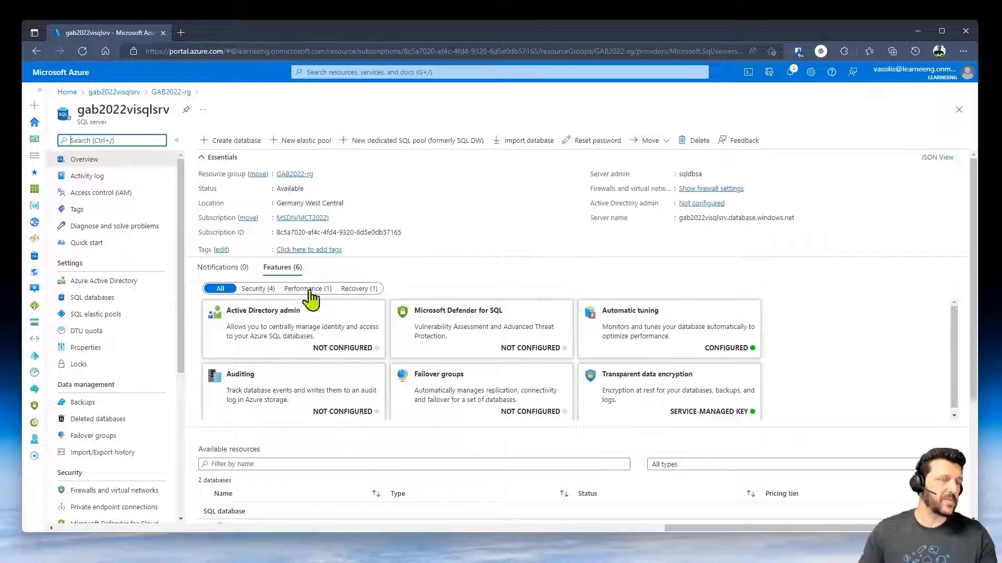
- Search 'sql', select the DBA user as gab2022visqlsrv's Azure Active Directory admin, and save
click(128, 286)
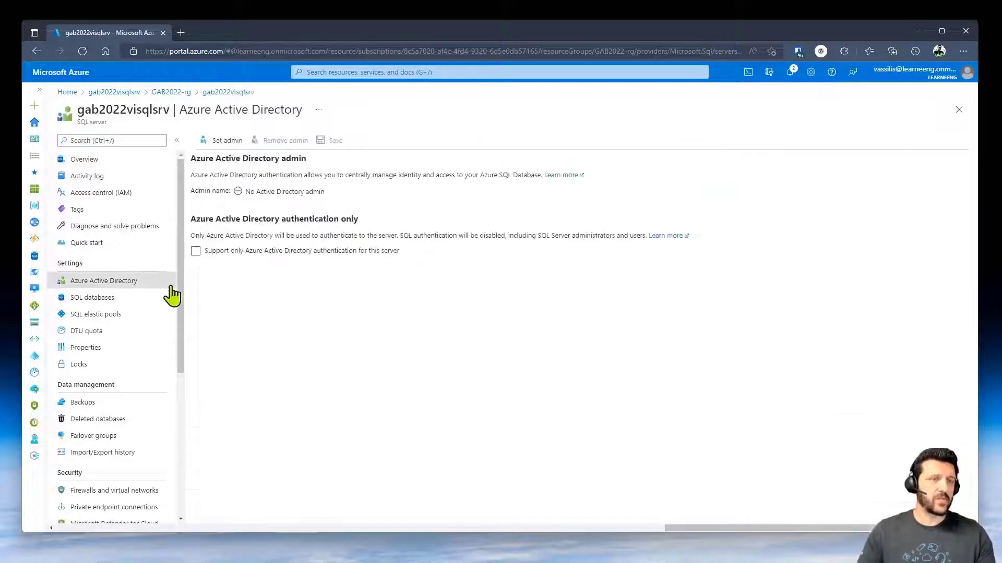
click(226, 142)
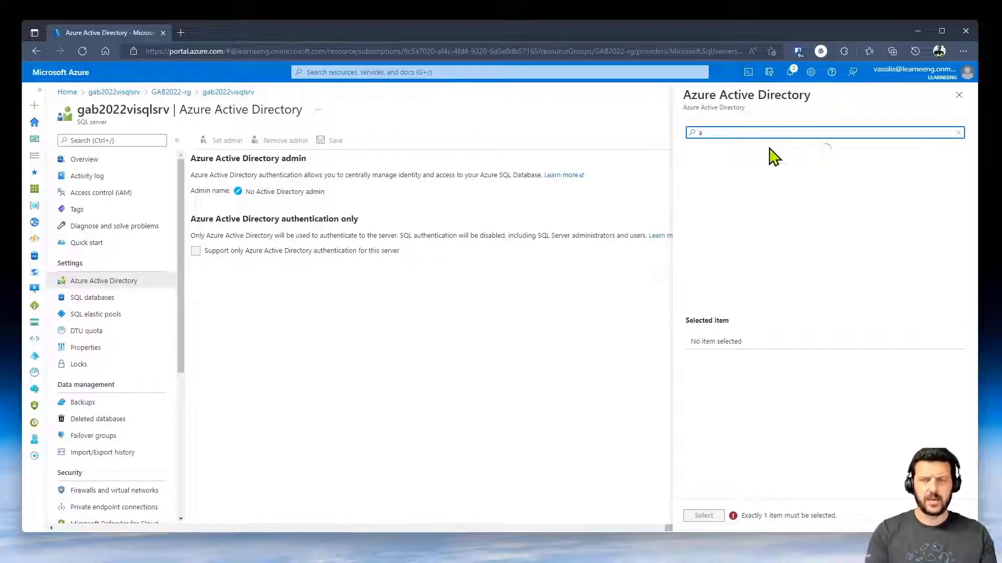
text(sql)
click(777, 161)
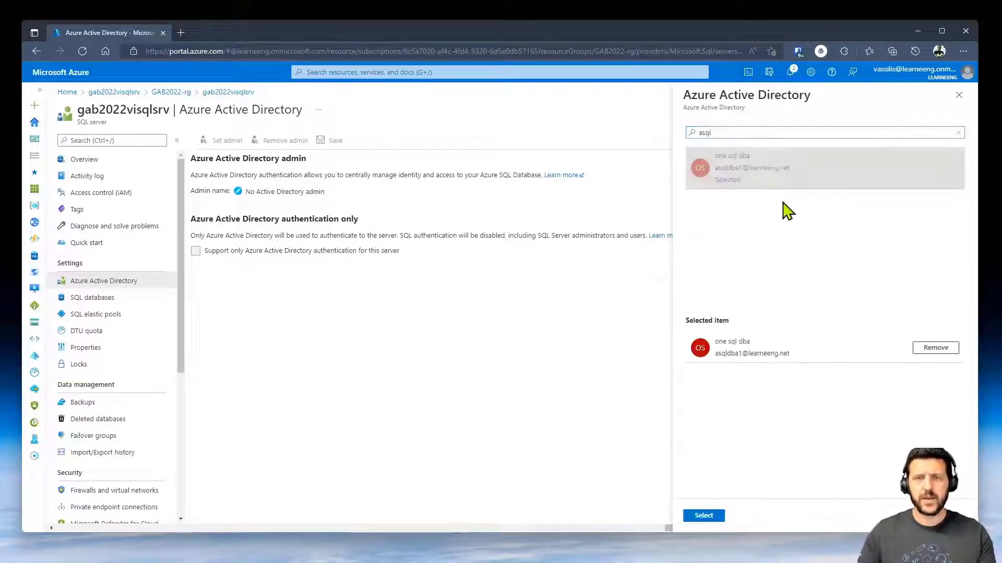
click(722, 522)
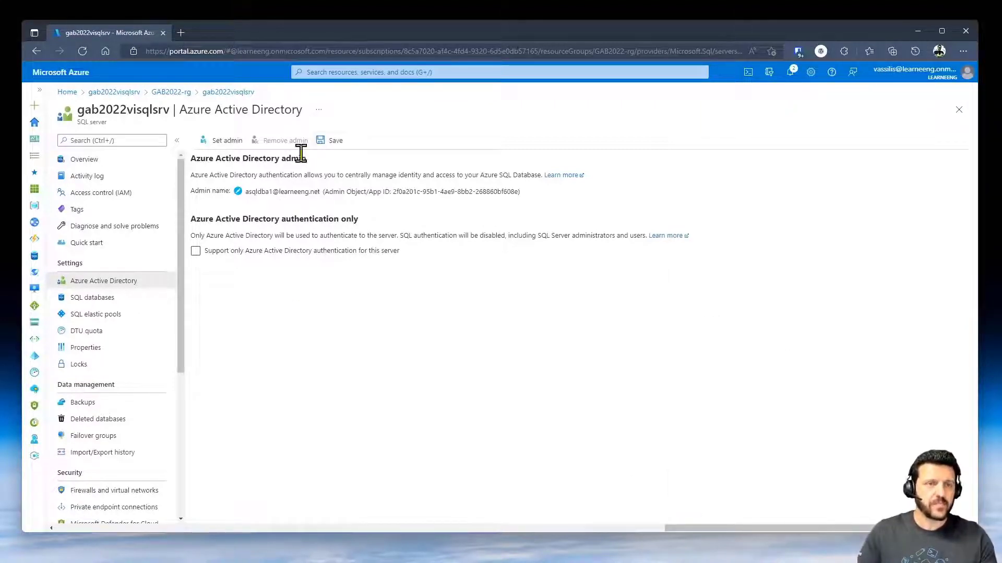
click(330, 152)
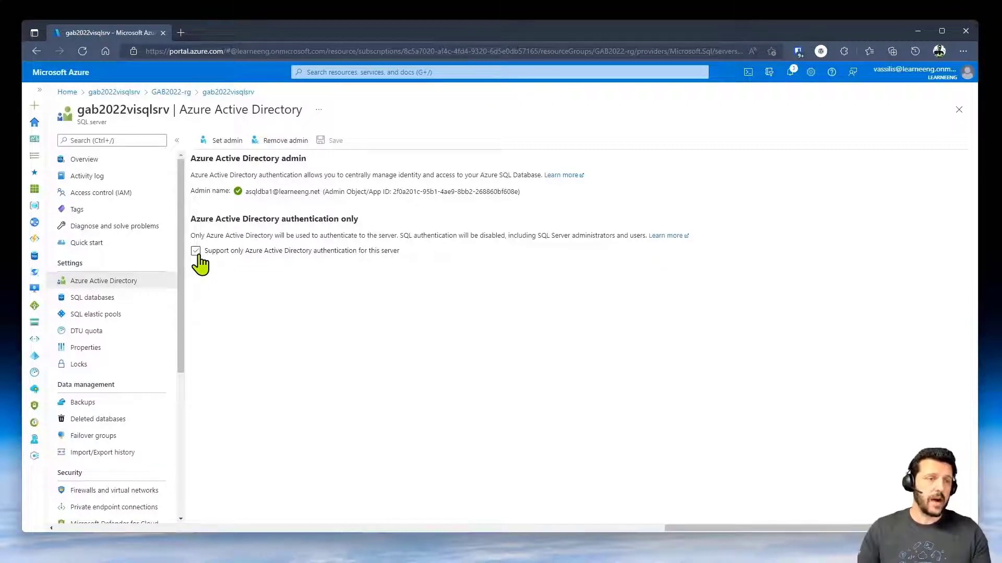
scroll(158, 347, down, 5)
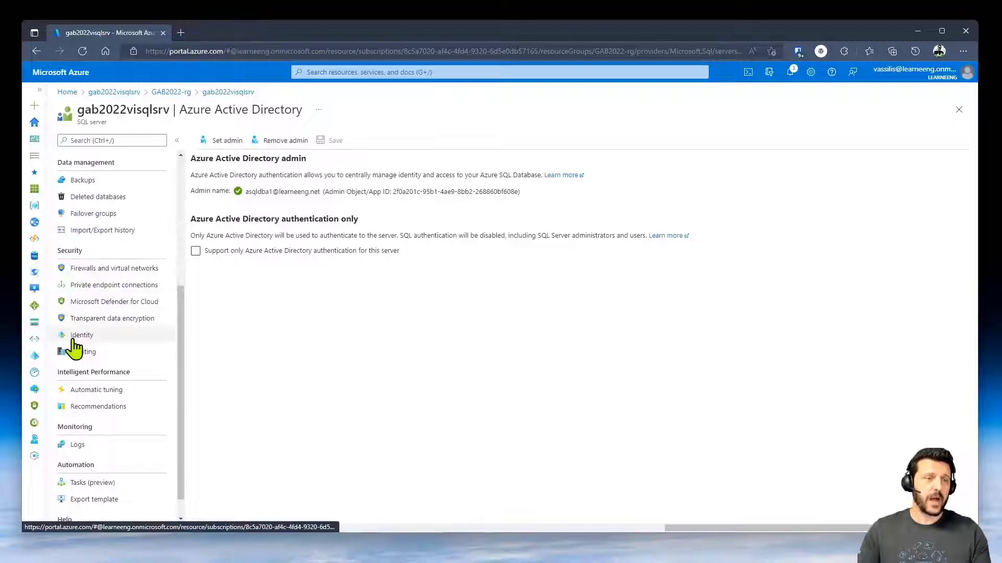
- Open the Firewalls and virtual networks page under gab2022visqlsrv's Security settings
click(99, 270)
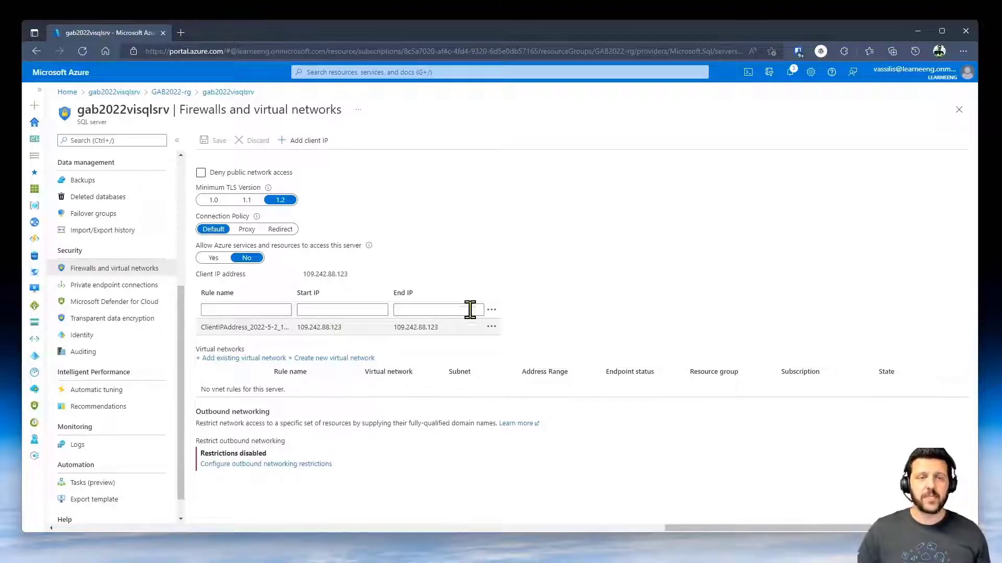
- Replace the existing rule with one for the current client IP, save it, and confirm it is listed
click(491, 327)
click(509, 332)
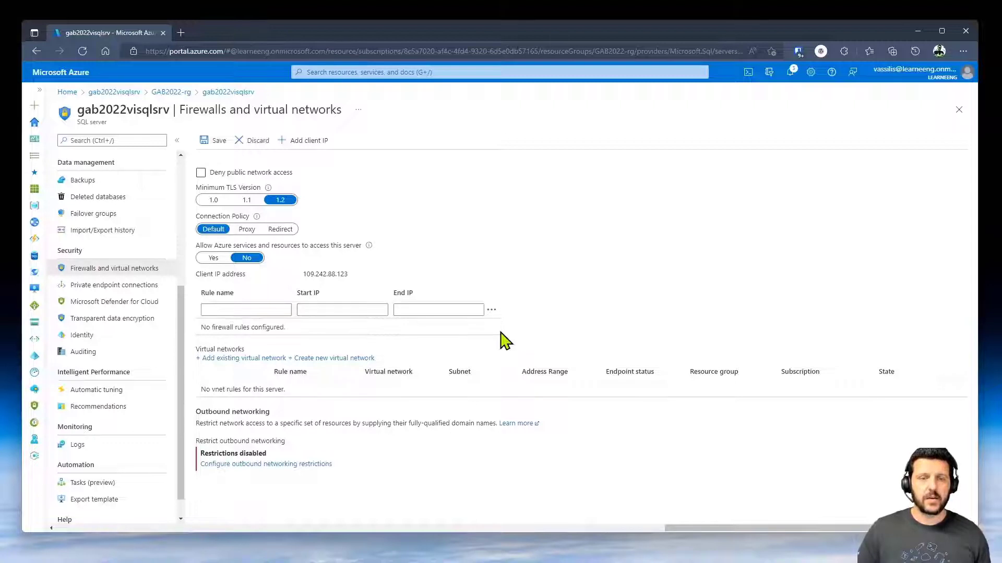
click(308, 149)
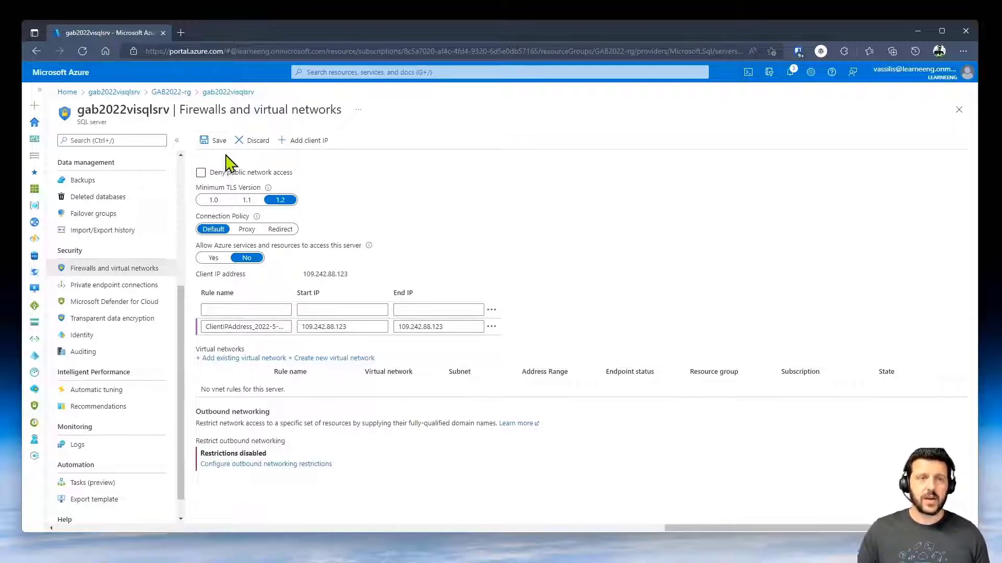
click(209, 142)
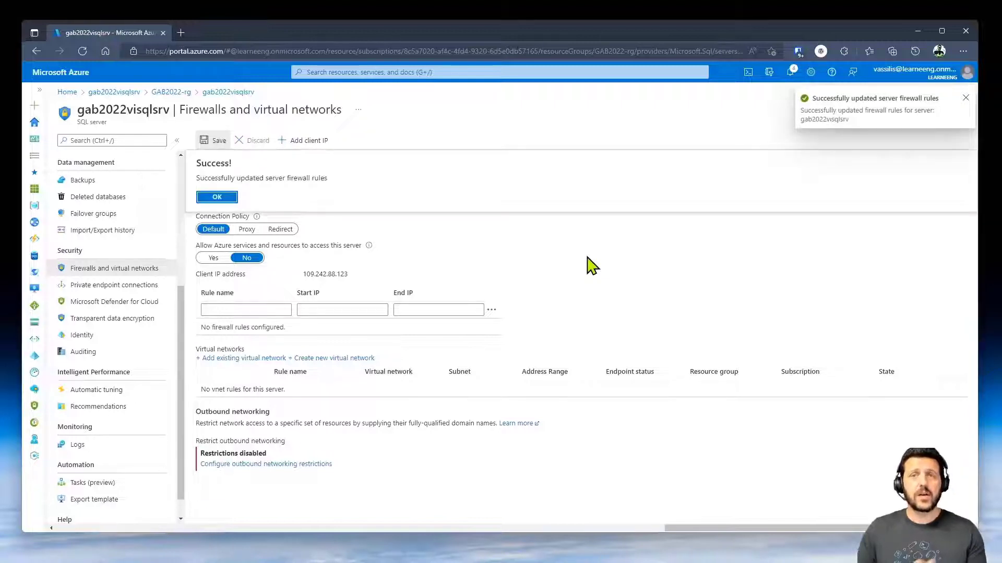
click(227, 198)
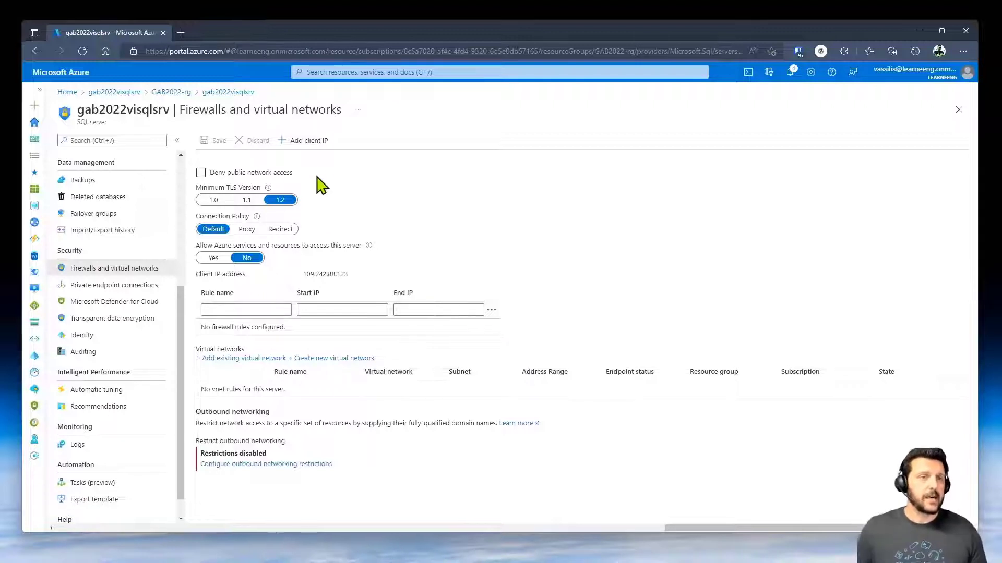
click(150, 280)
click(137, 271)
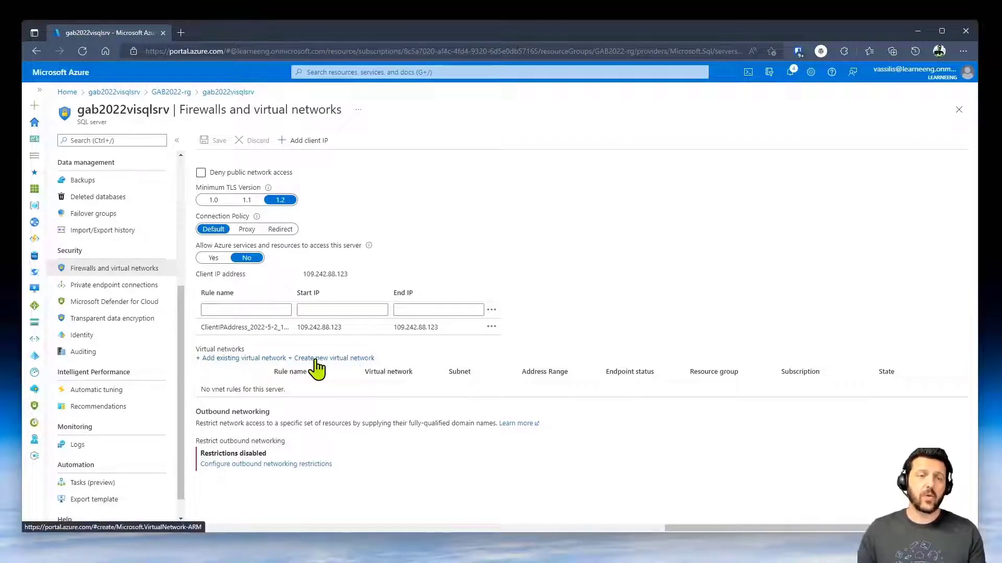
click(267, 359)
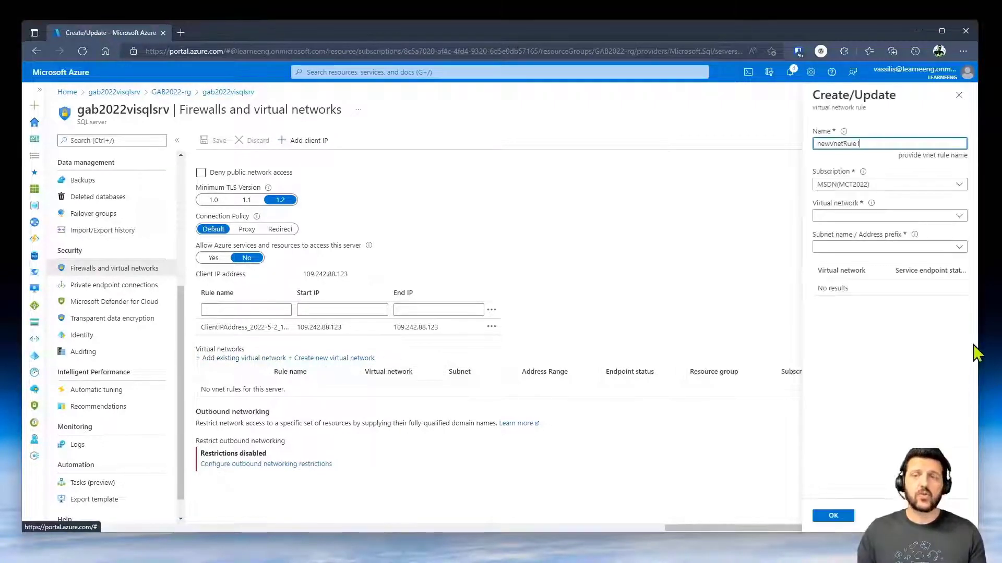
click(885, 216)
click(886, 217)
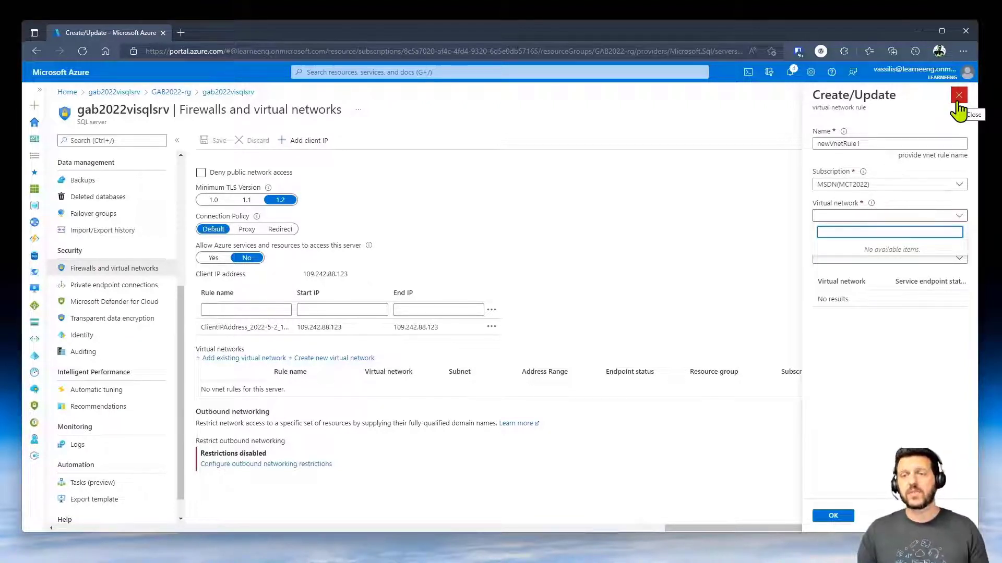
click(959, 106)
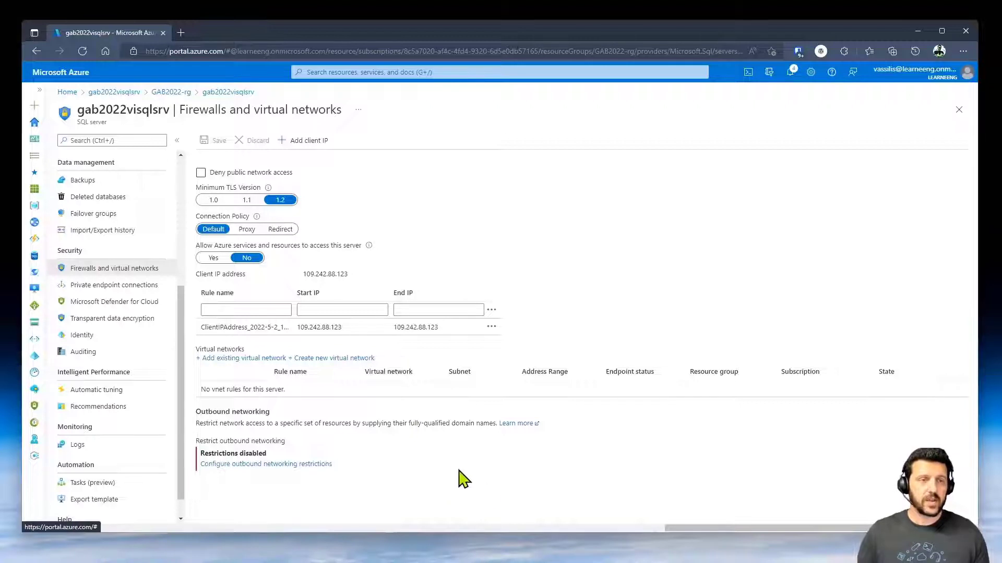
- Start a new private endpoint named privatelinkgab202201 and check the Resource and Virtual Network tabs
click(129, 291)
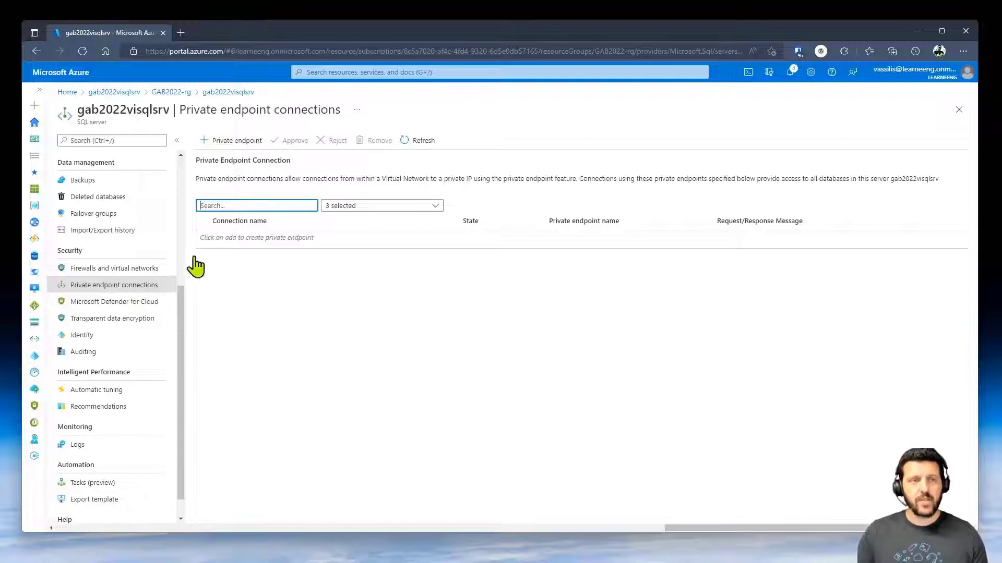
click(234, 143)
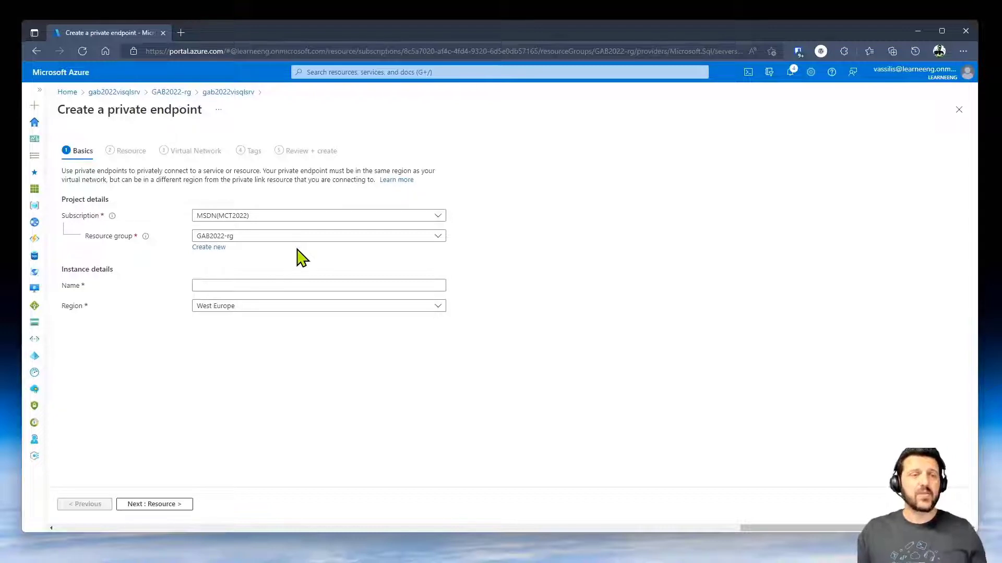
click(286, 287)
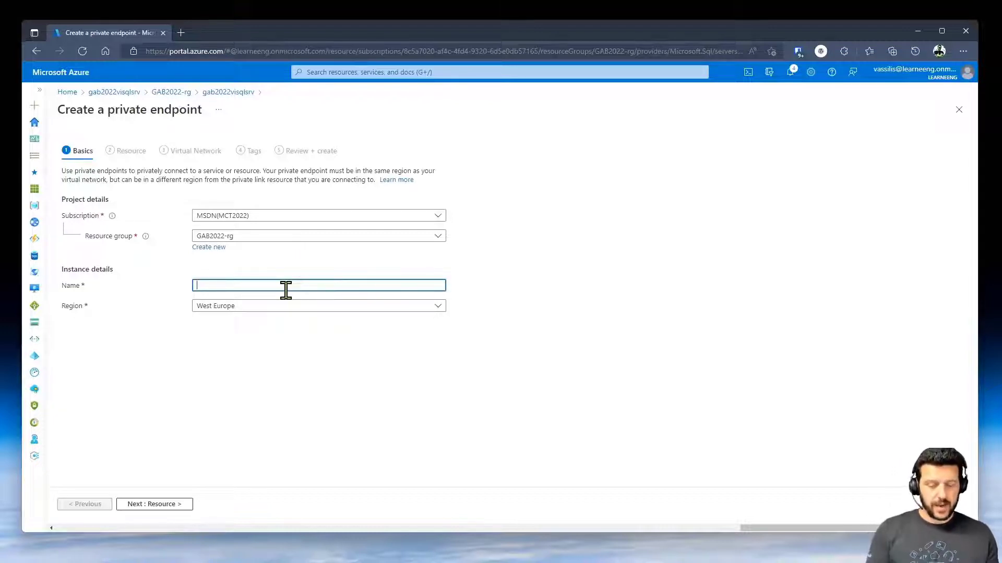
text(privatelinkgab)
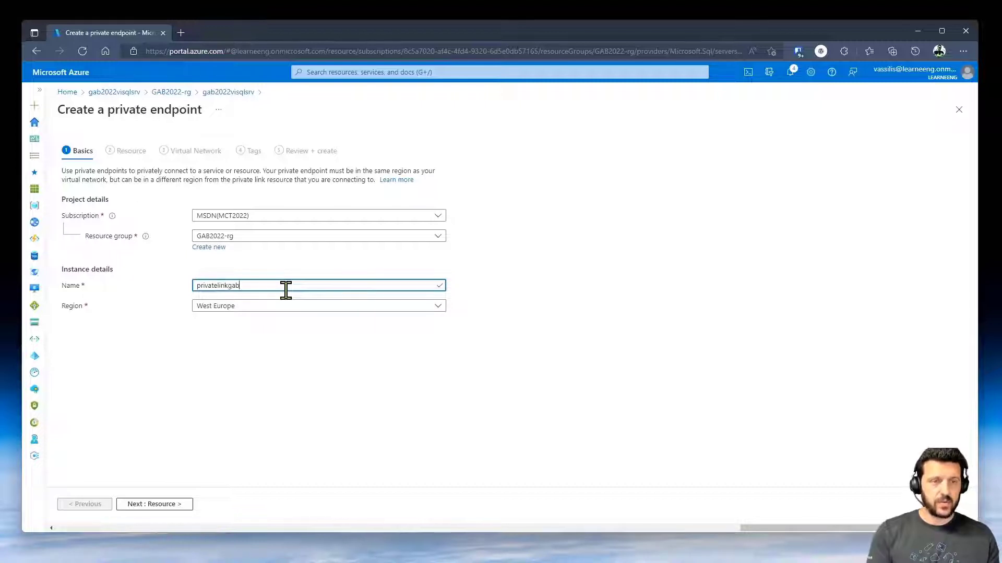
text(2022)
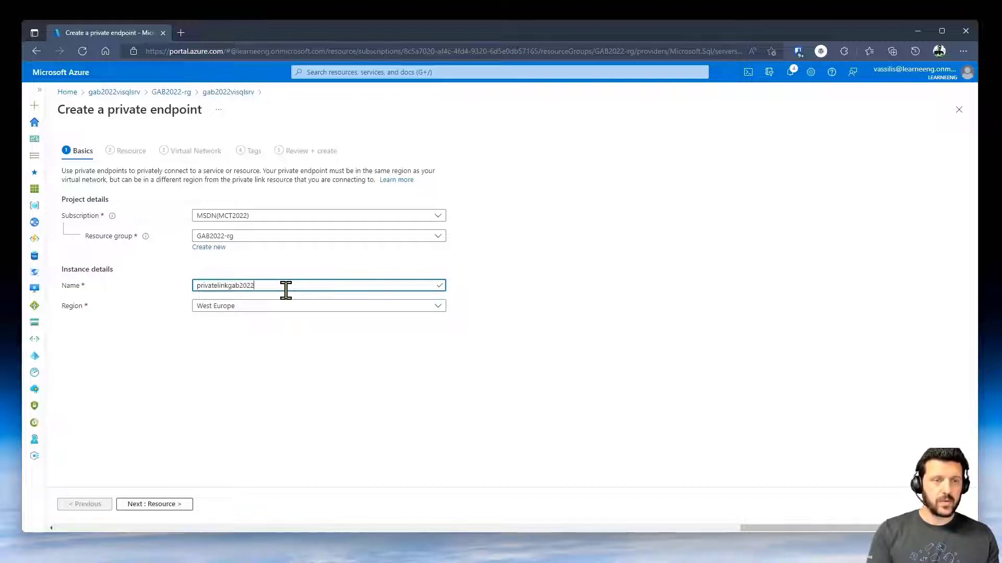
text(01)
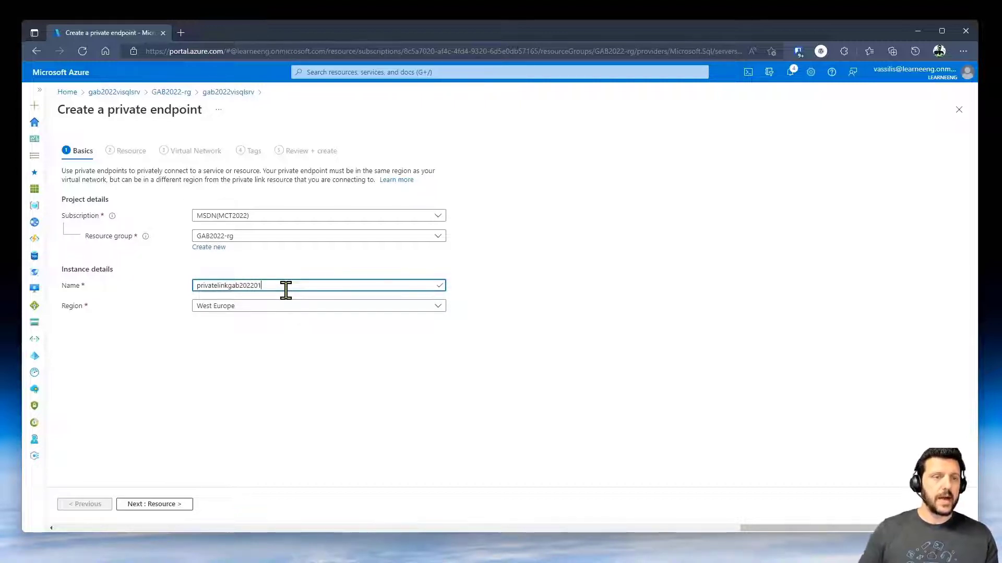
click(162, 505)
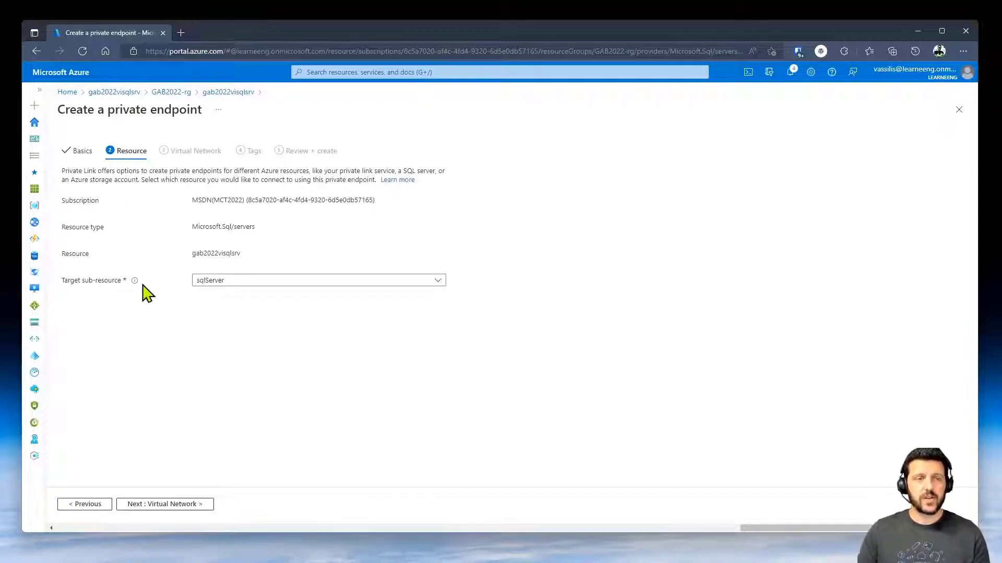
click(164, 506)
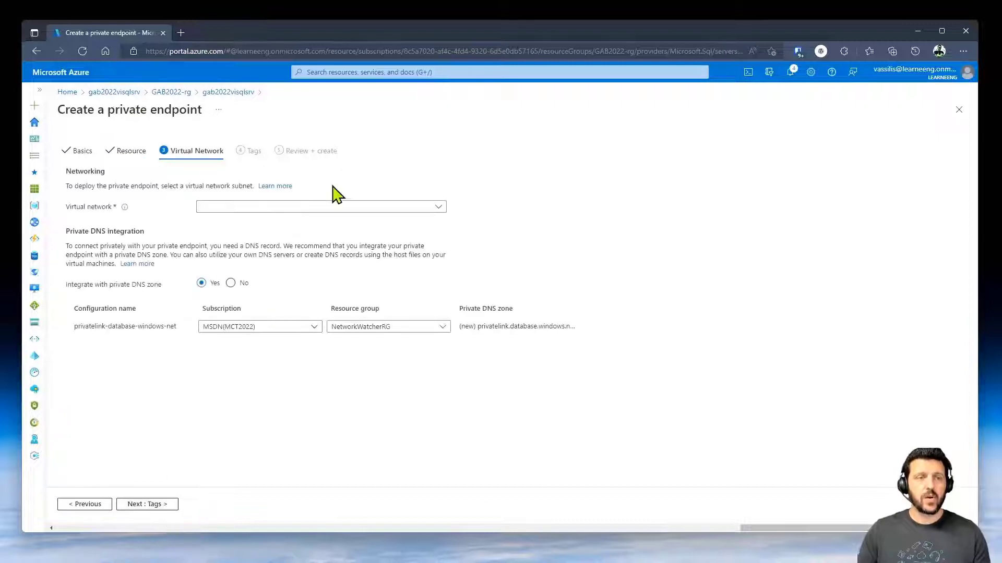
click(315, 208)
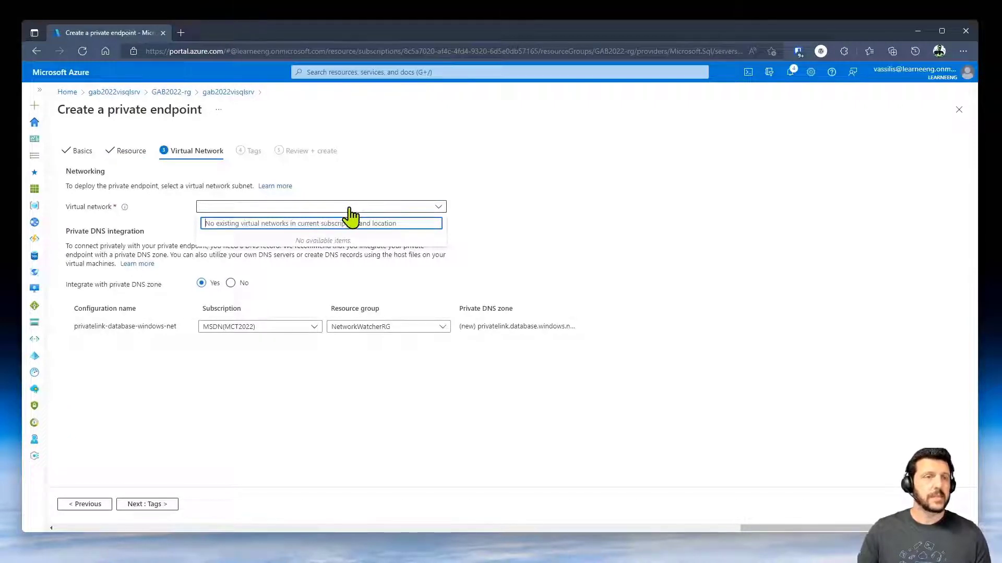
click(128, 152)
click(83, 154)
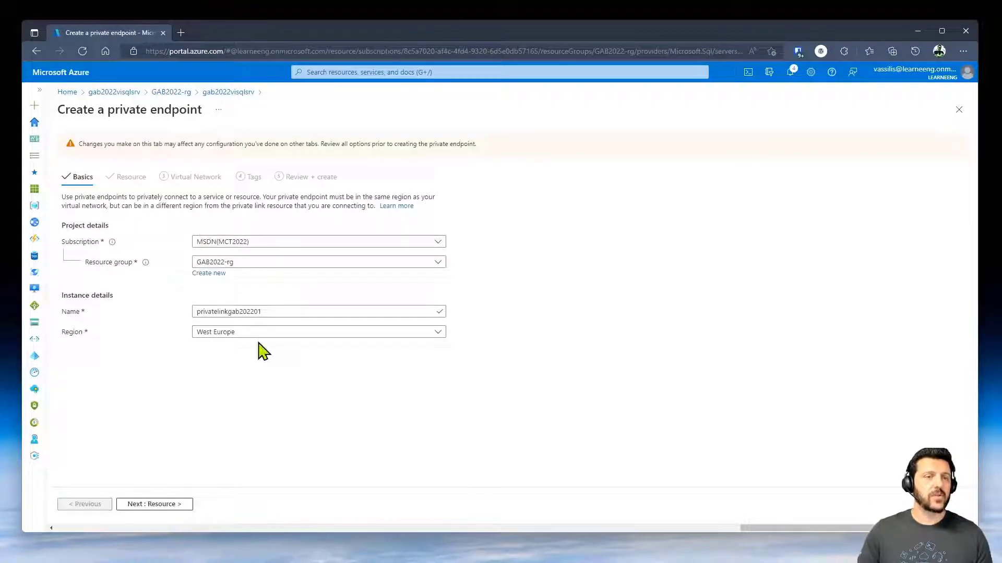
- Change the endpoint's region to Germany West Central and recheck the available virtual networks
click(271, 332)
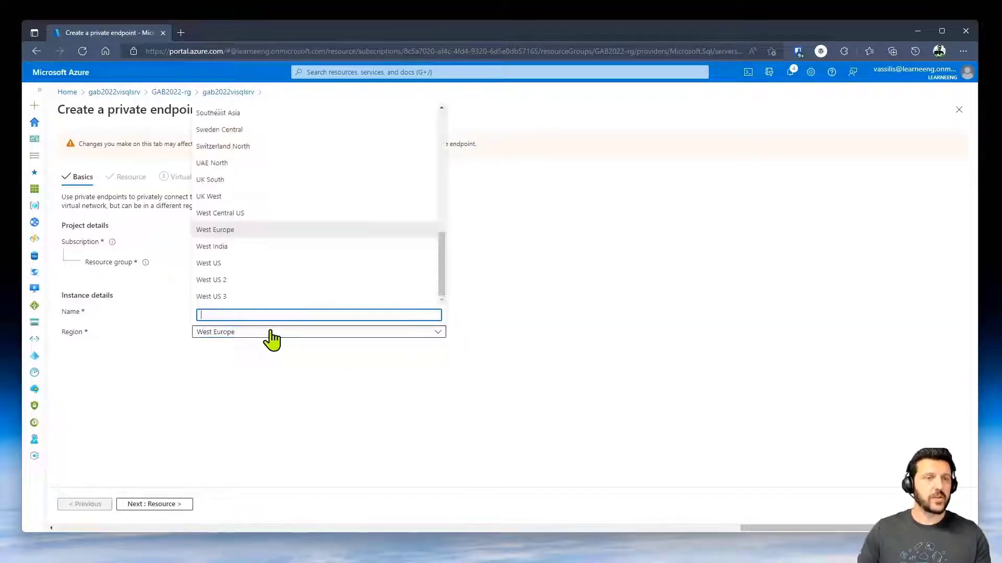
text(ger)
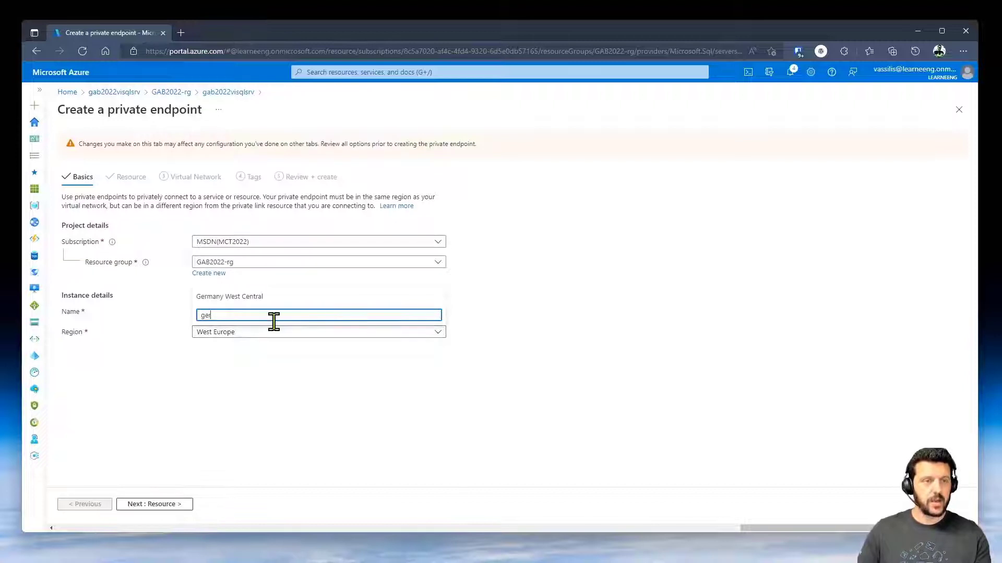
click(264, 298)
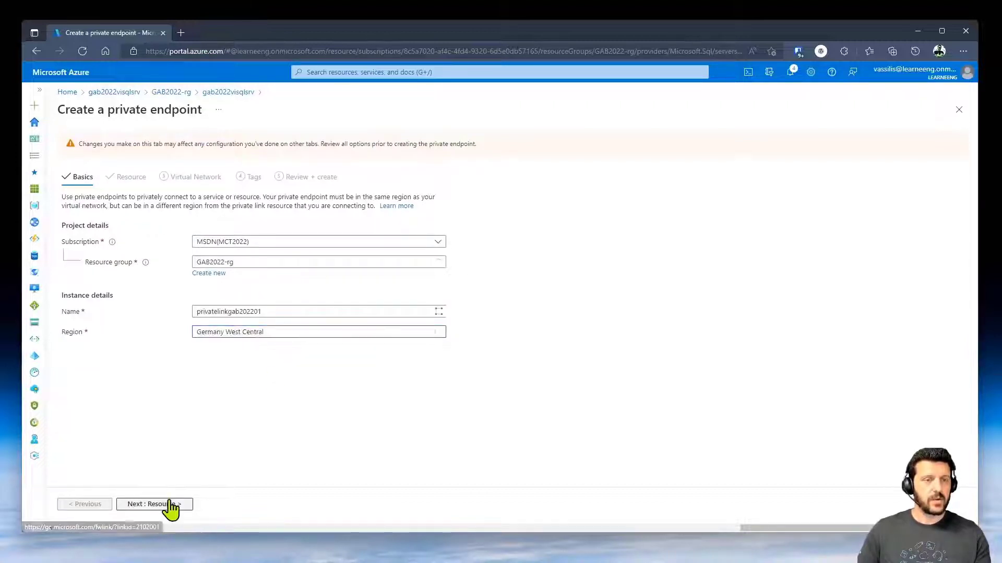
click(170, 503)
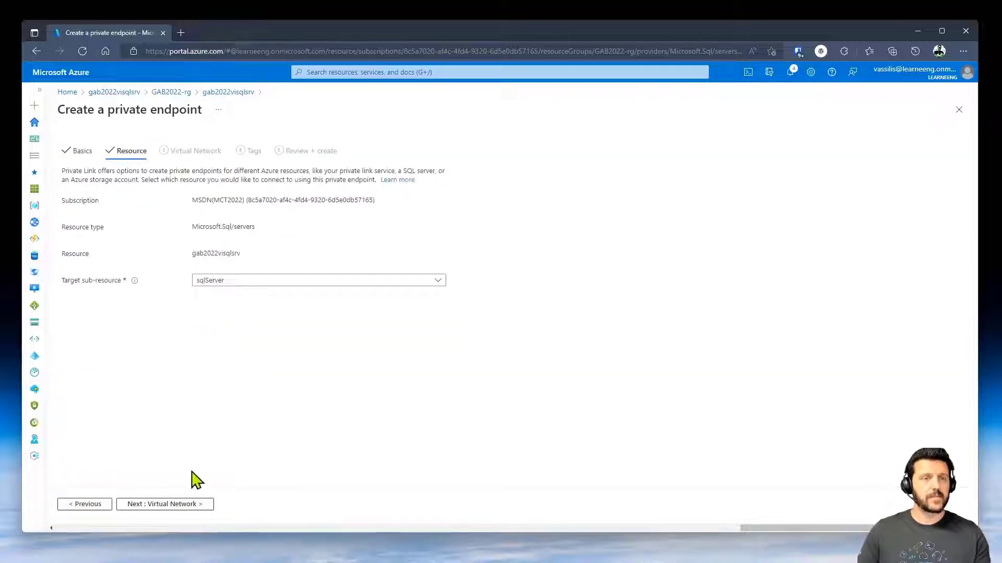
click(167, 504)
click(275, 208)
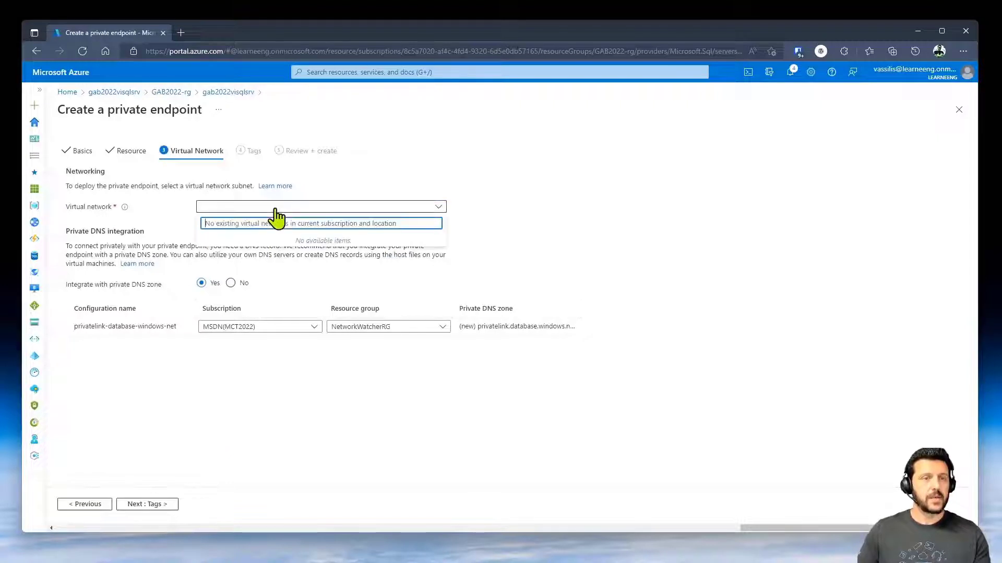
click(275, 210)
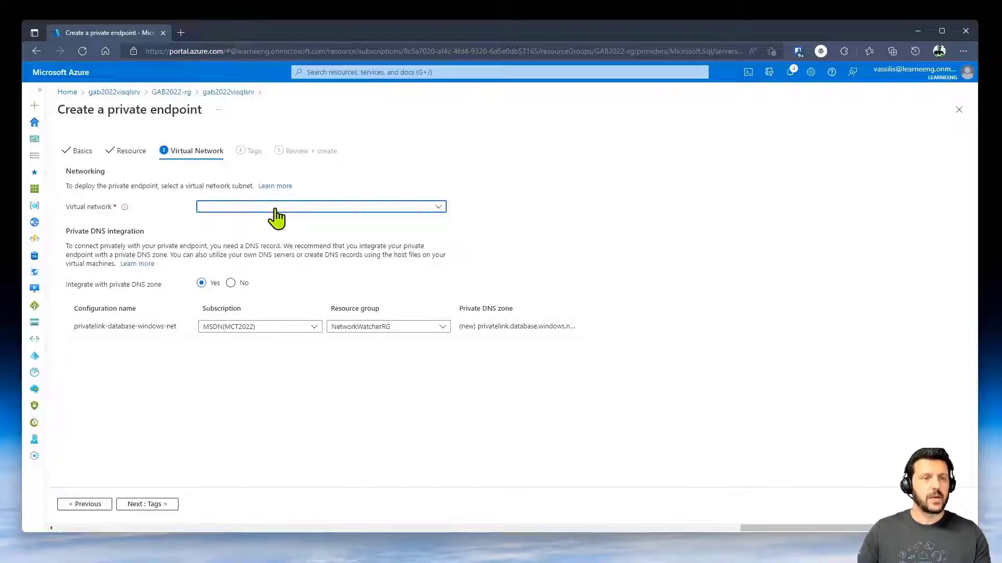
click(275, 211)
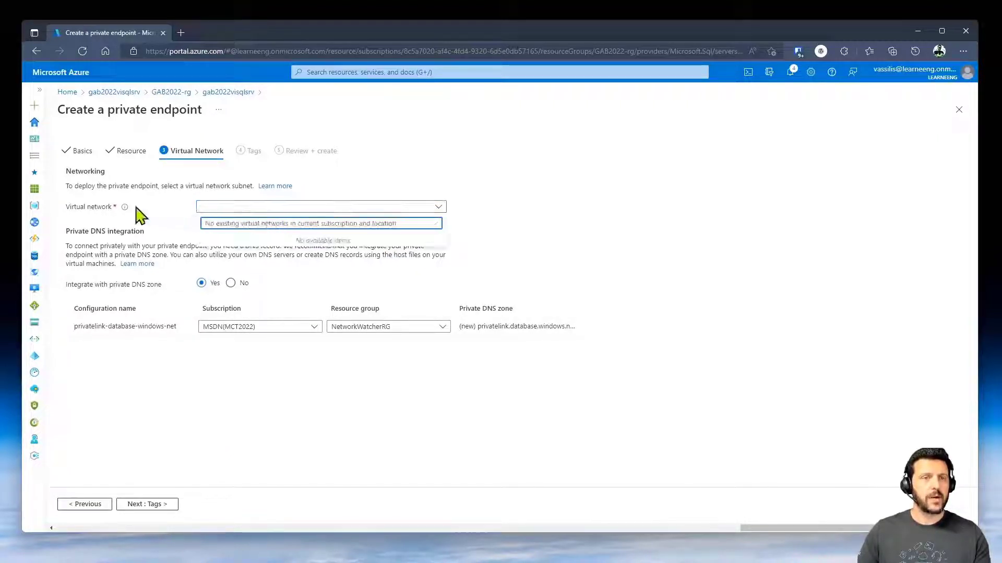
mouse_move(121, 211)
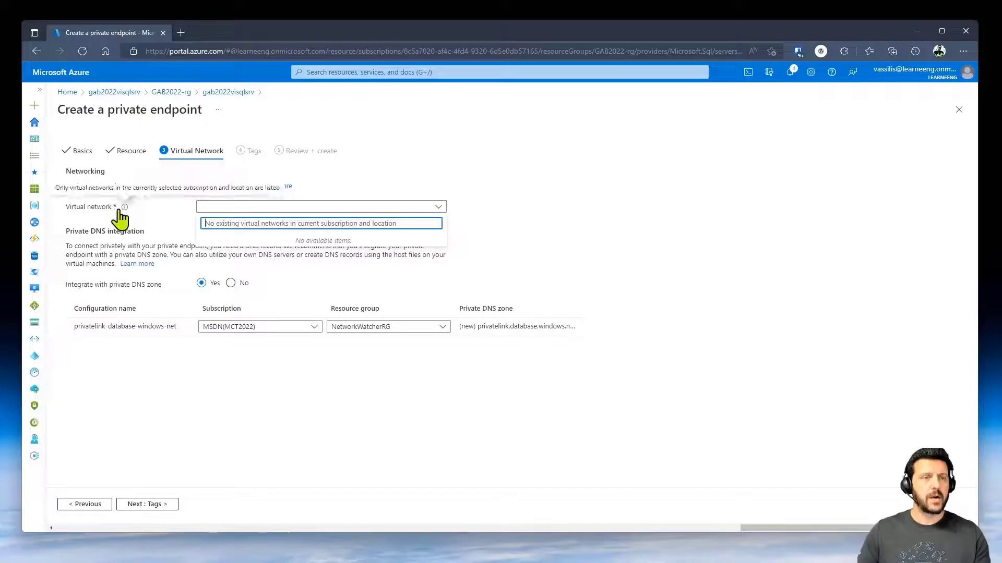
click(414, 182)
click(324, 208)
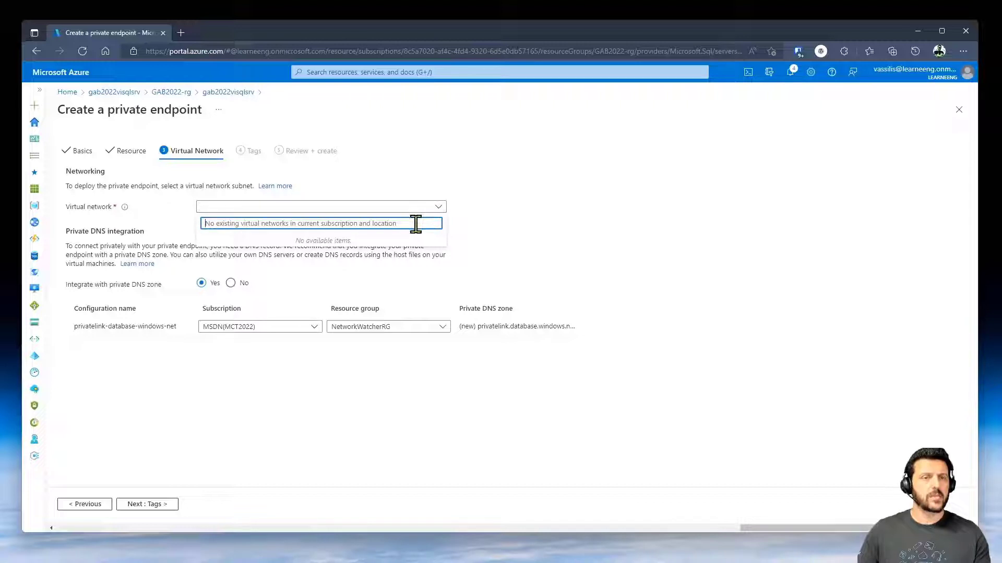
click(264, 208)
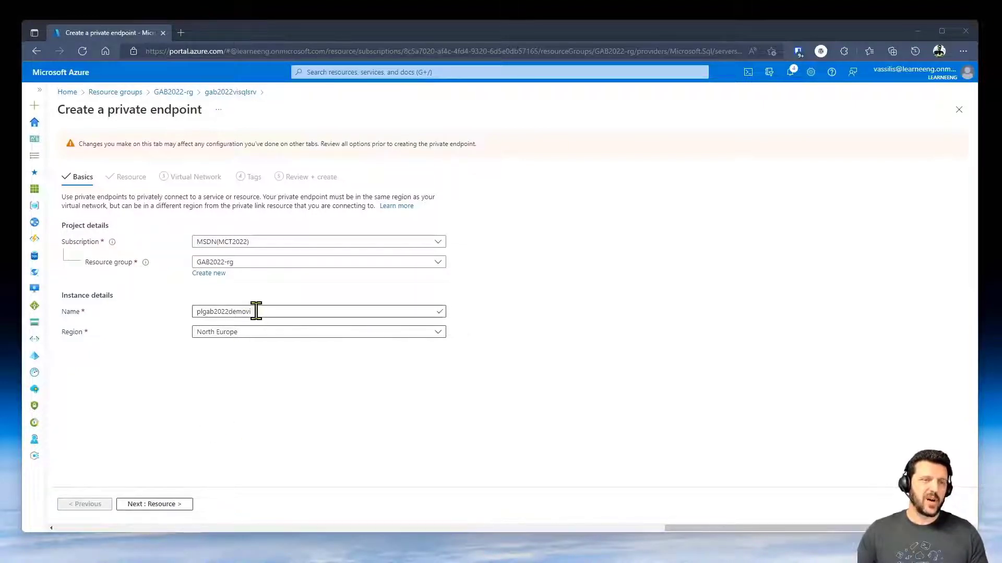
- Place the private endpoint on virtual network GAB2022-vnet, subnet subnet1
click(151, 505)
click(152, 505)
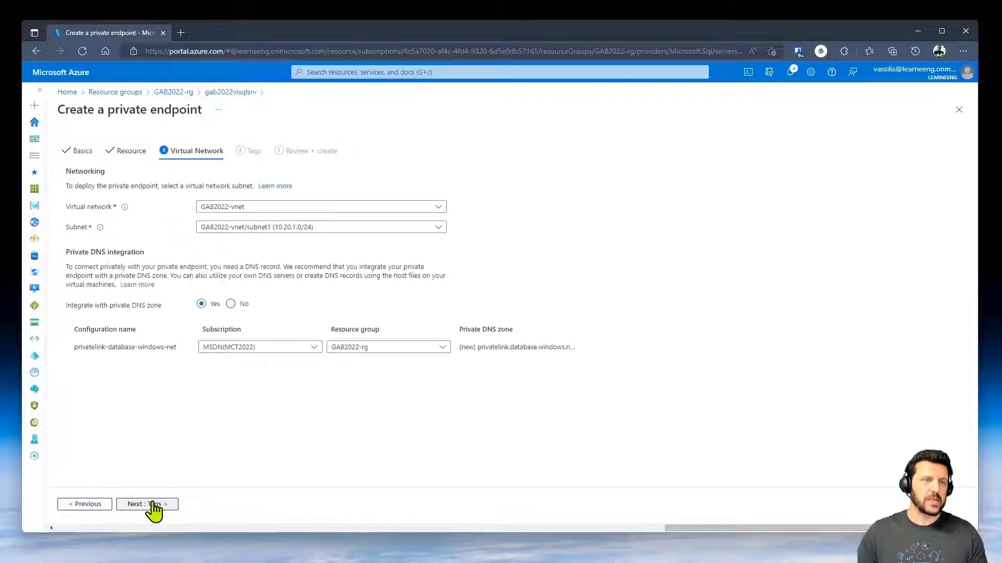
click(288, 208)
click(289, 210)
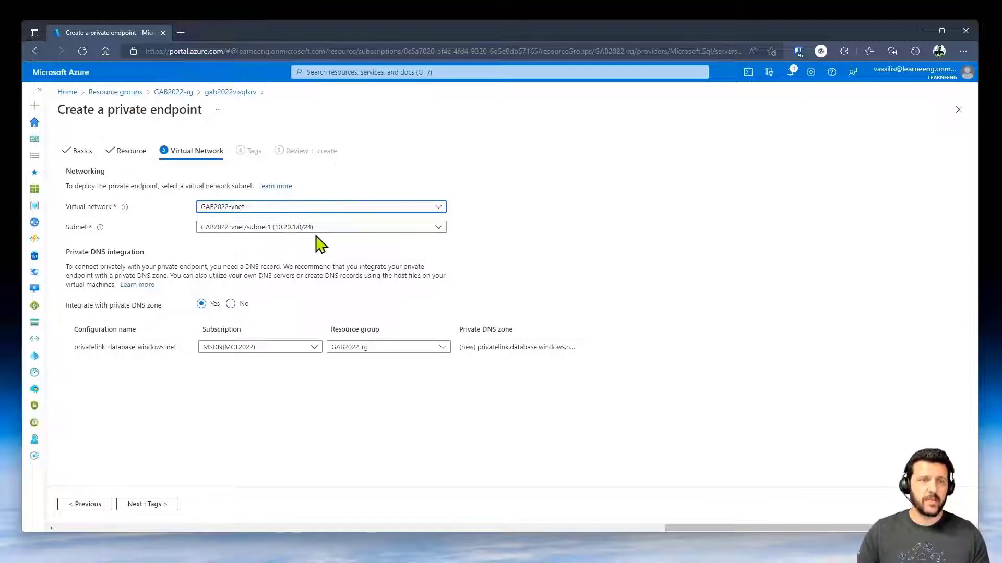
click(330, 229)
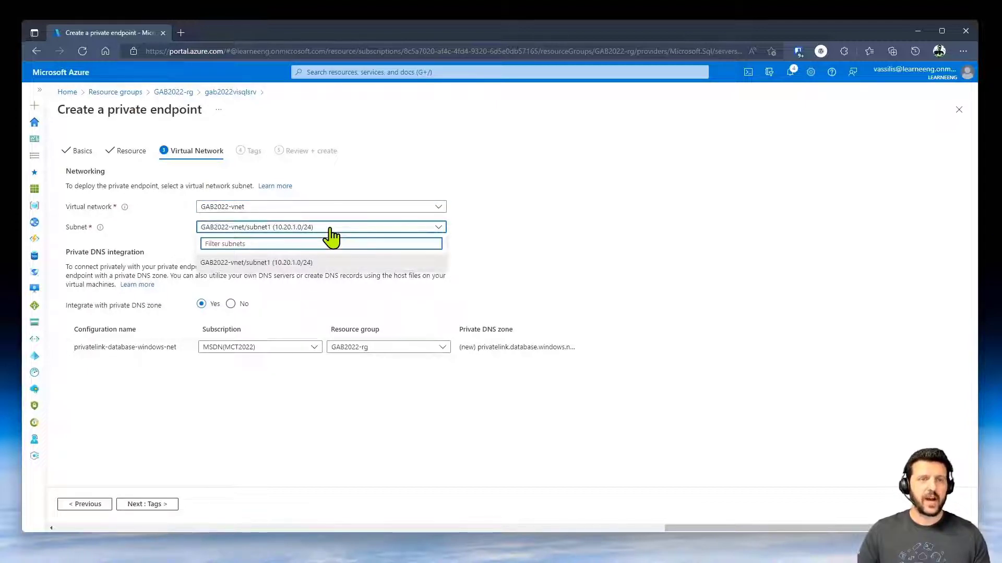
click(330, 230)
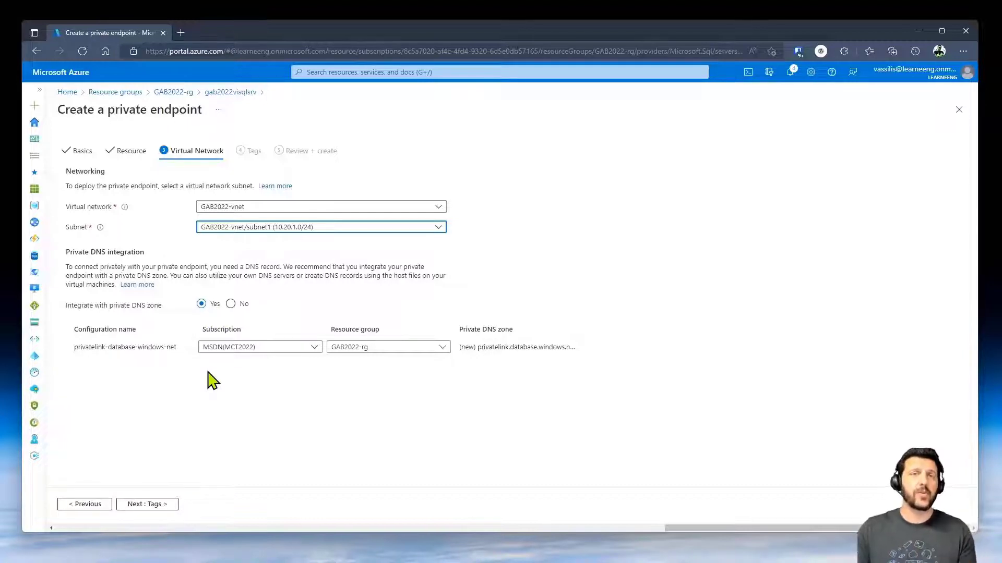
- Skip tags, review the settings, and create the private endpoint
click(138, 504)
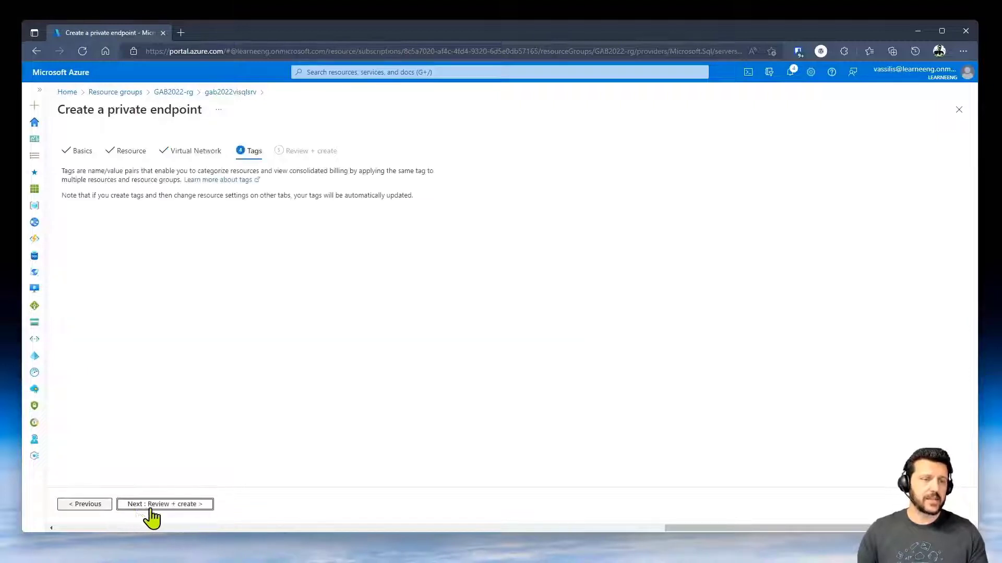
click(154, 508)
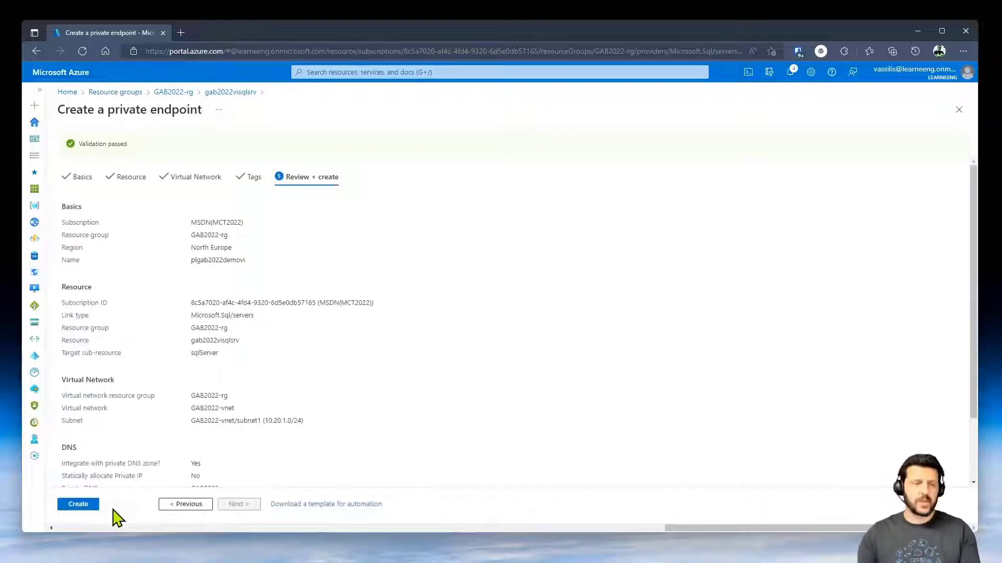
click(78, 505)
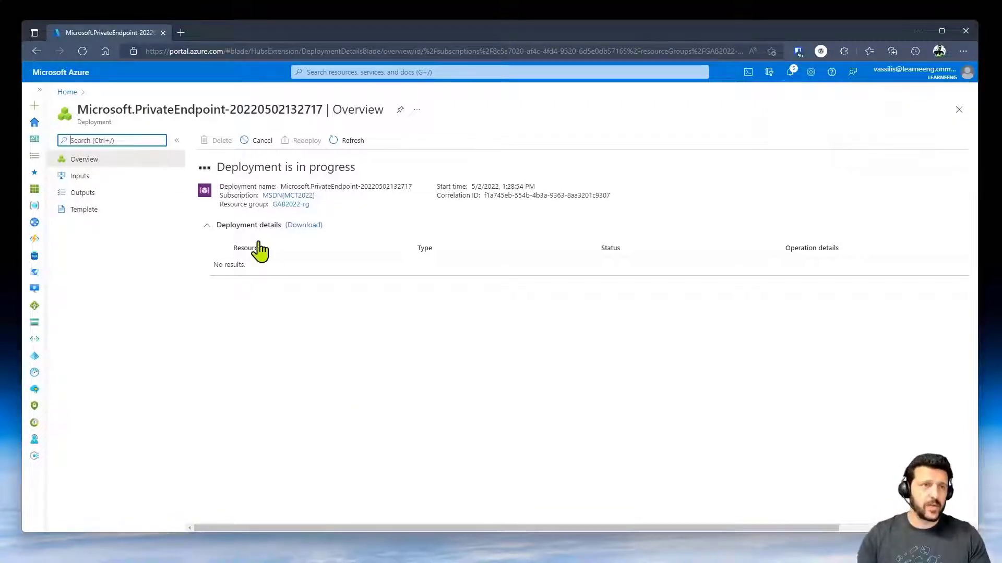
- Open gab2022visqlsrv from Home and view its Microsoft Defender for Cloud page with six recommendations
click(67, 93)
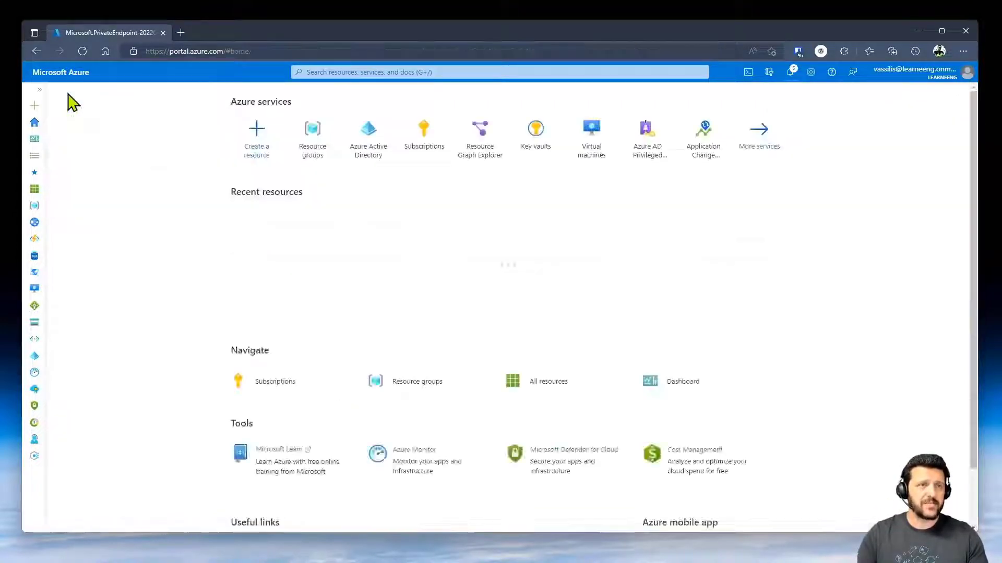
click(276, 232)
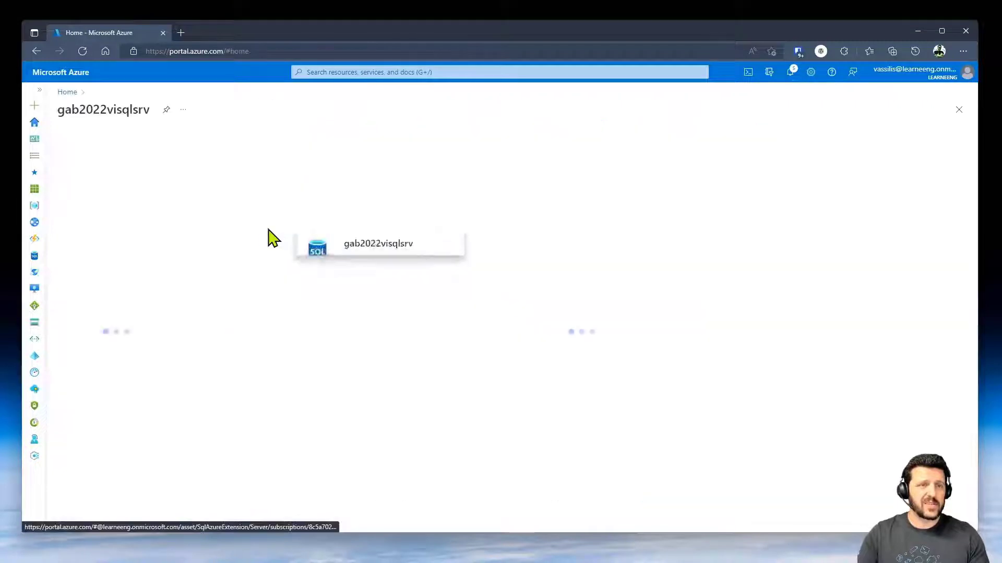
scroll(112, 360, down, 3)
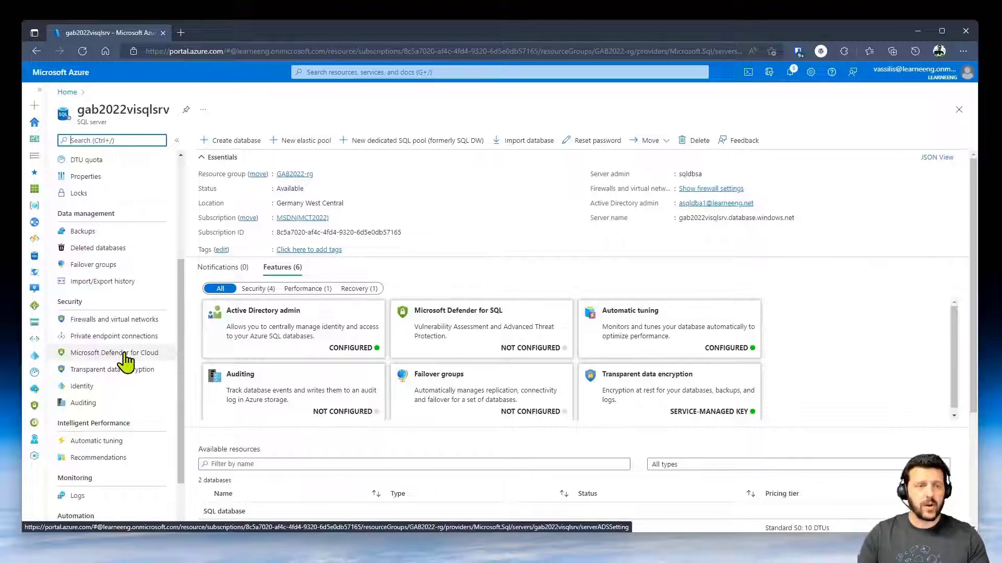
click(116, 359)
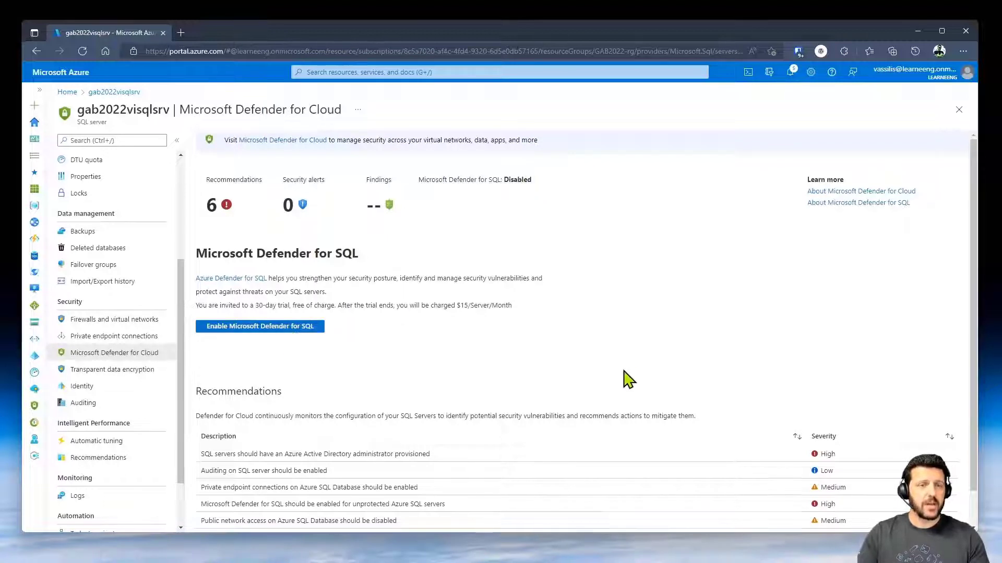
scroll(629, 377, down, 2)
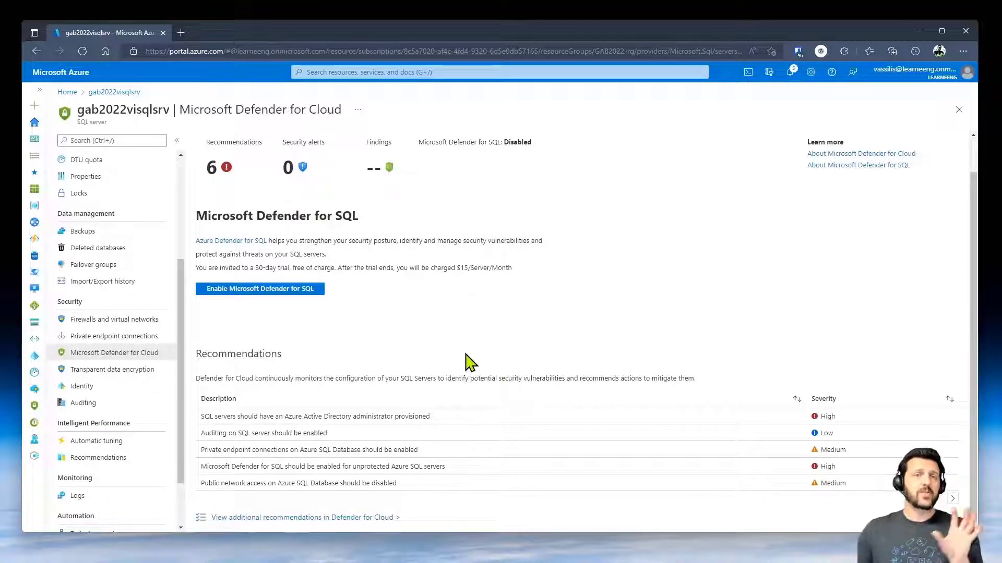
- Open the portal home in a new tab, sign in, and go to Microsoft Defender for Cloud
ctrl+click(67, 92)
click(211, 33)
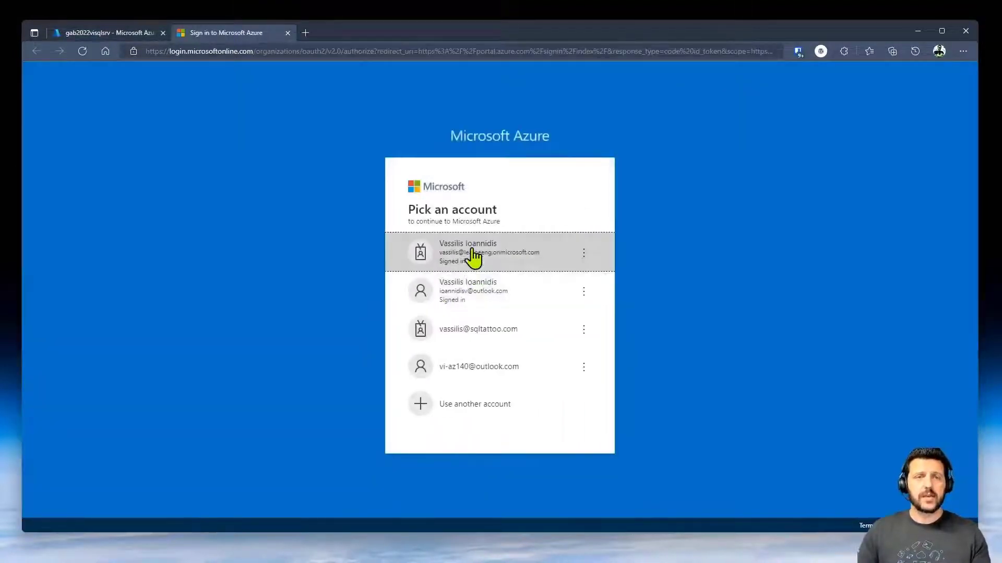
click(473, 257)
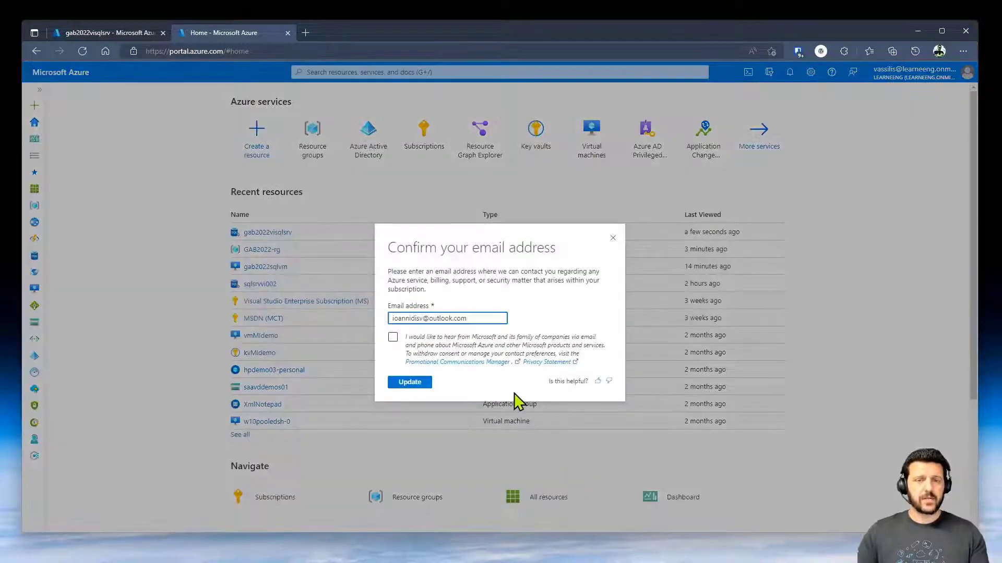
click(613, 238)
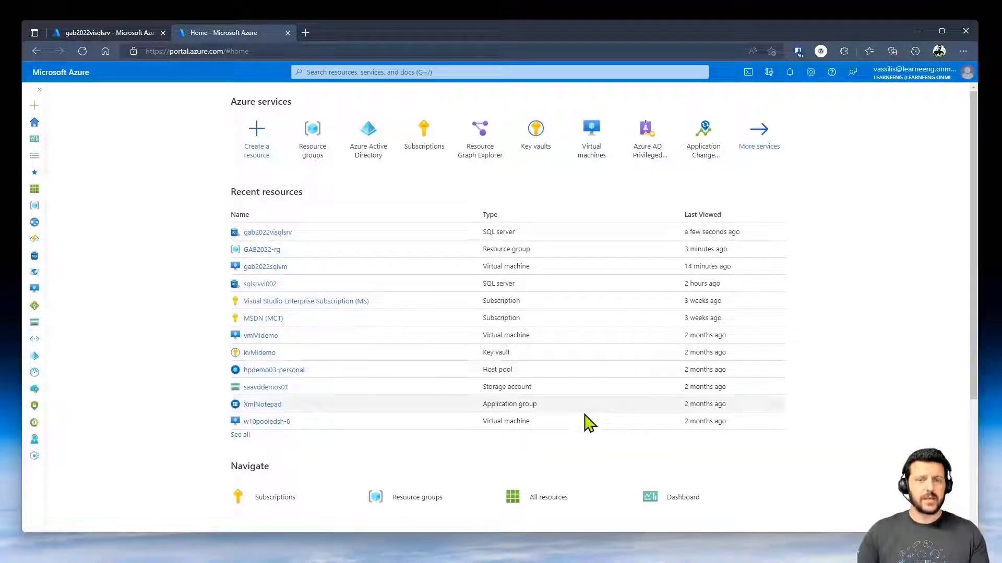
scroll(588, 411, down, 3)
click(556, 395)
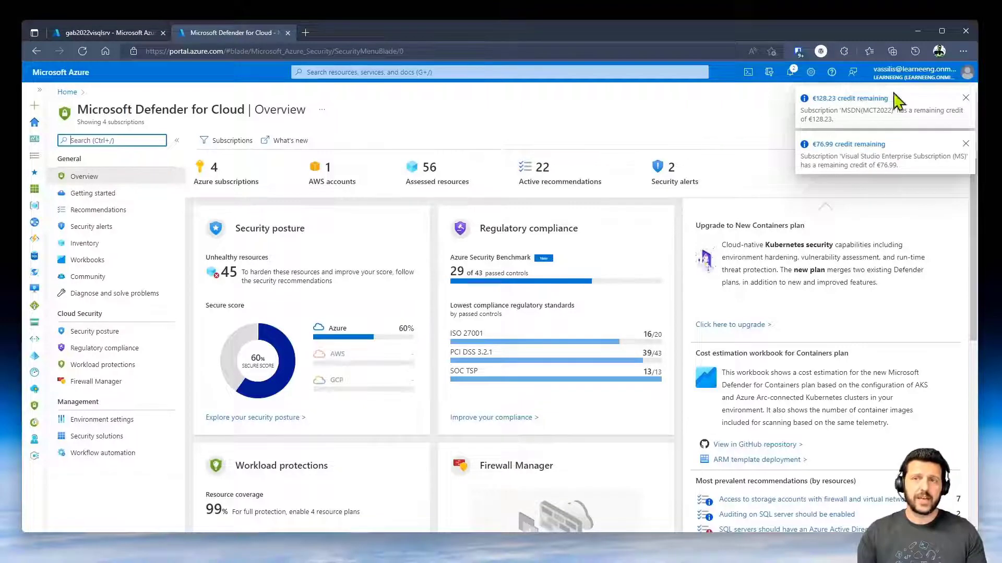
click(966, 99)
click(965, 99)
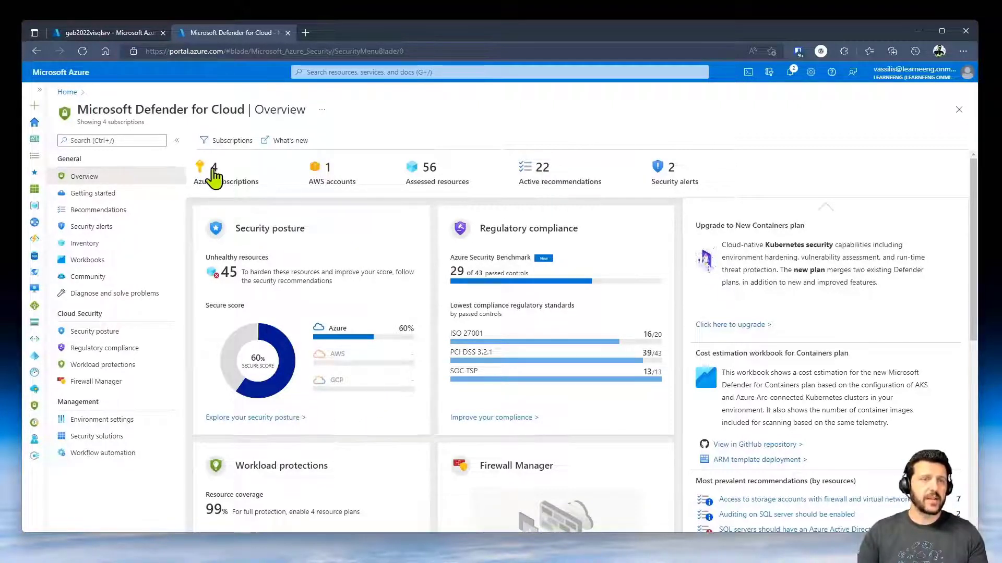
- Limit the portal's default subscription filter to MSDN(MCT2022) only
click(215, 141)
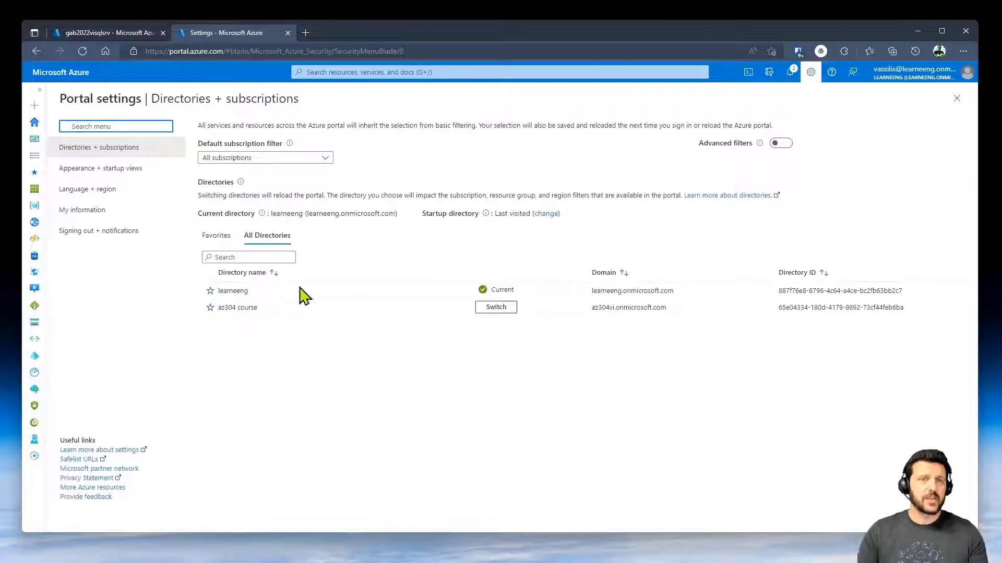
click(323, 160)
click(207, 193)
click(207, 210)
click(382, 422)
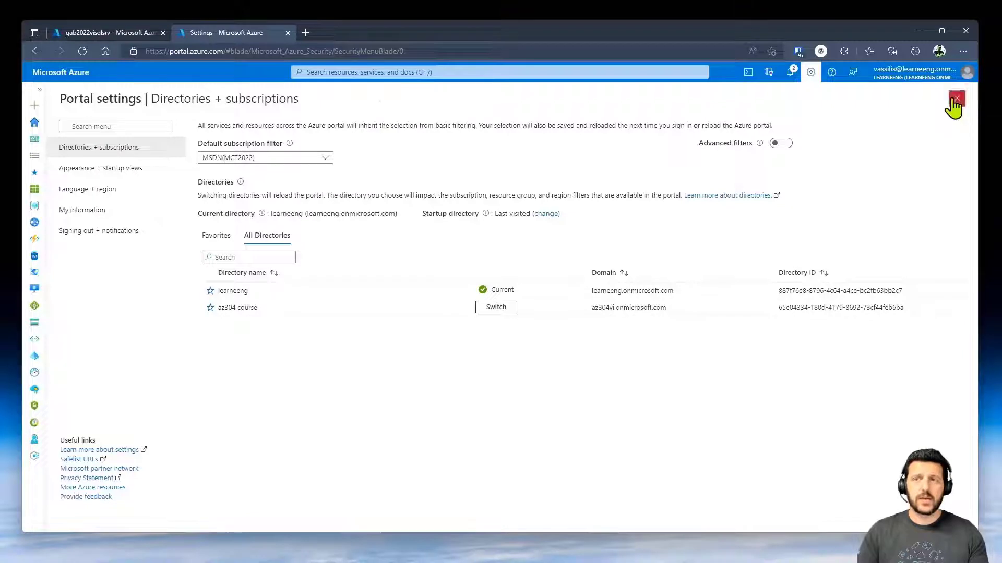
click(957, 99)
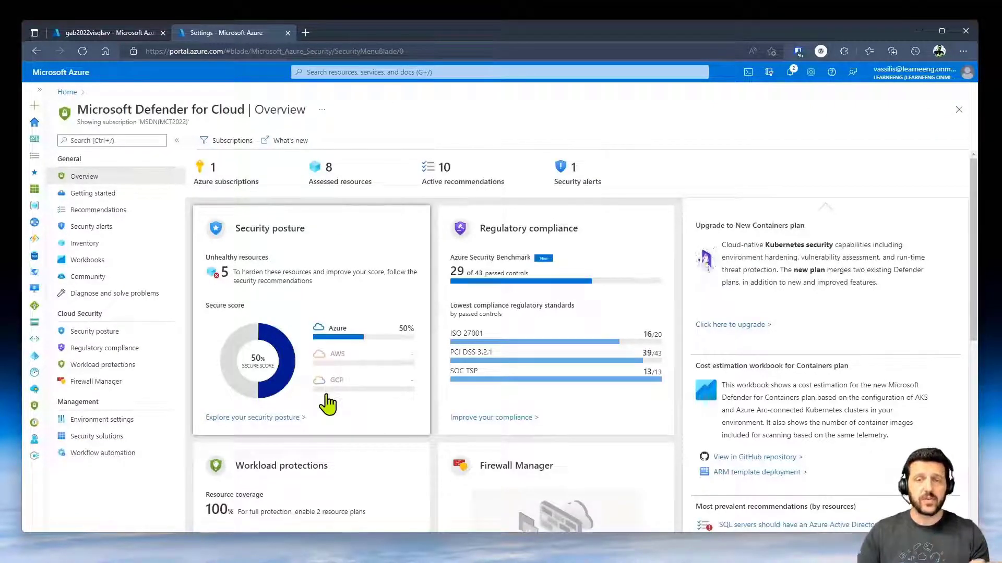
- Open the Defender for Cloud Recommendations list
scroll(347, 355, down, 6)
scroll(344, 342, up, 1)
scroll(334, 329, up, 1)
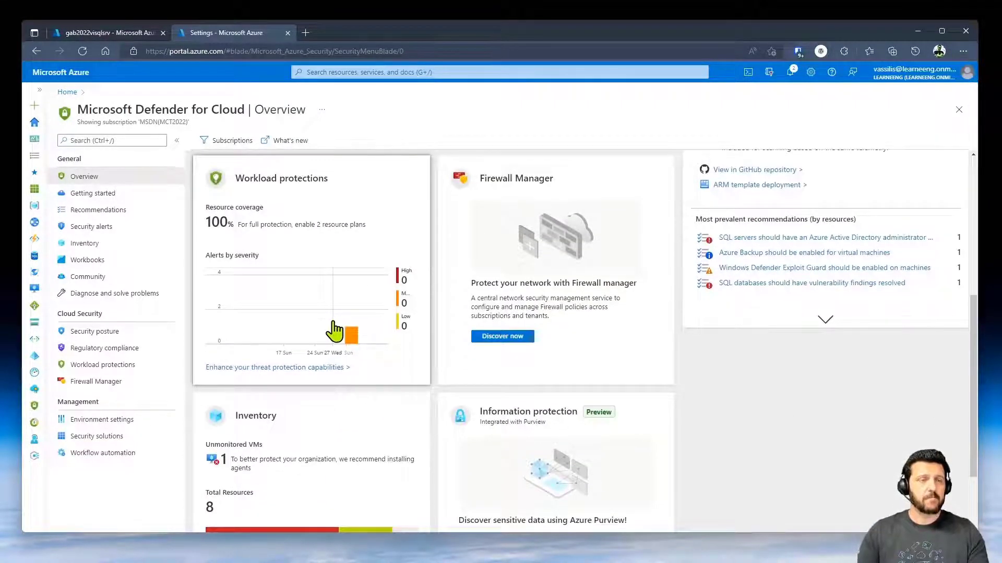
click(138, 211)
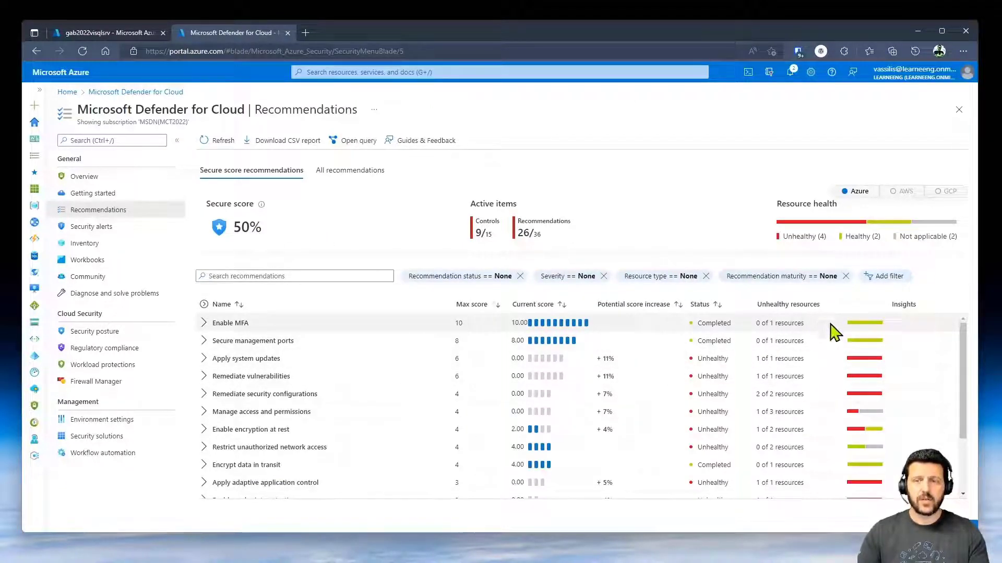
- Expand Apply system updates to show its Log Analytics agent and system updates sub-recommendations
click(204, 359)
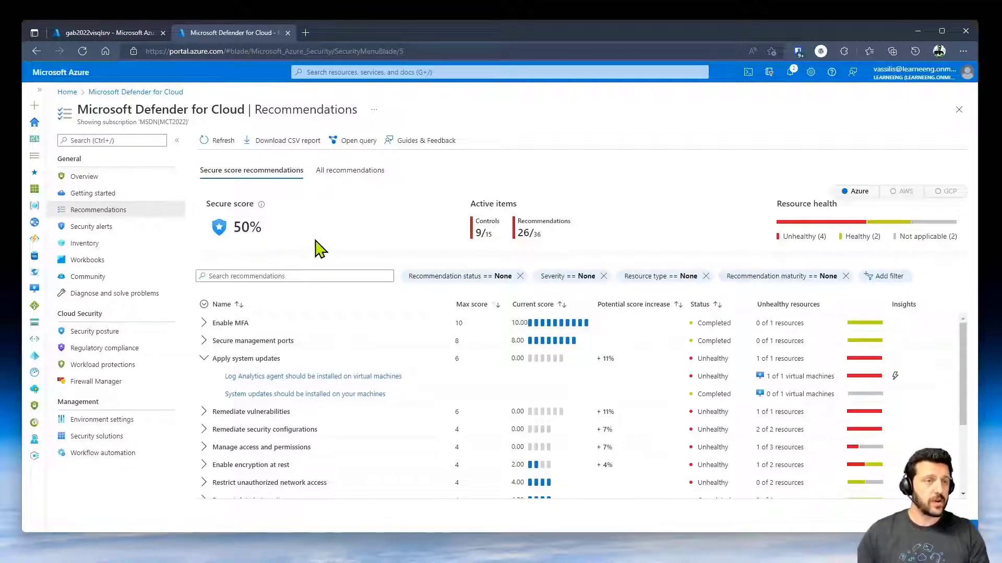
- Inspect MSDN(MCT2022)'s Databases Defender plan configuration without changes, then return to the gab2022visqlsrv tab
click(125, 423)
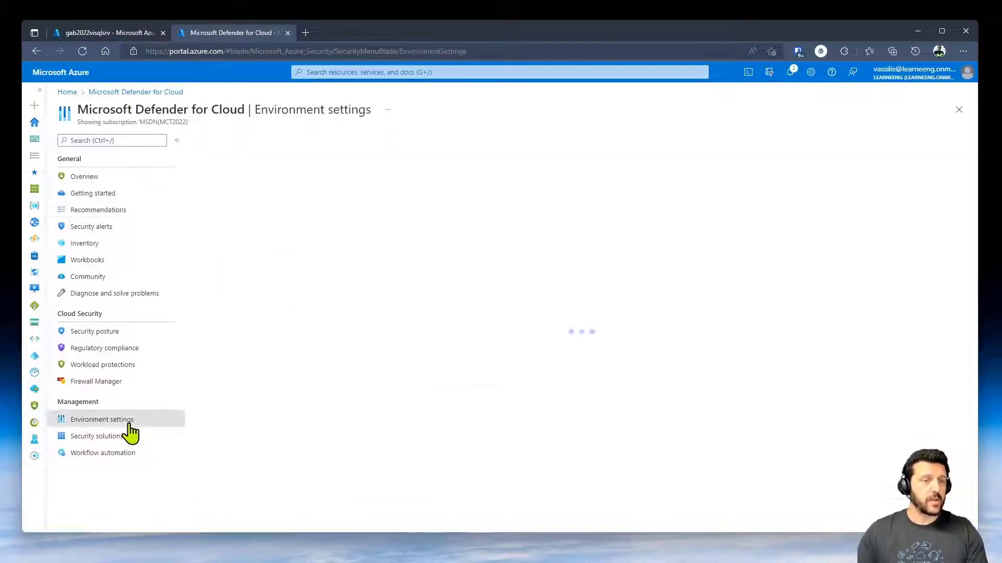
click(227, 304)
click(269, 320)
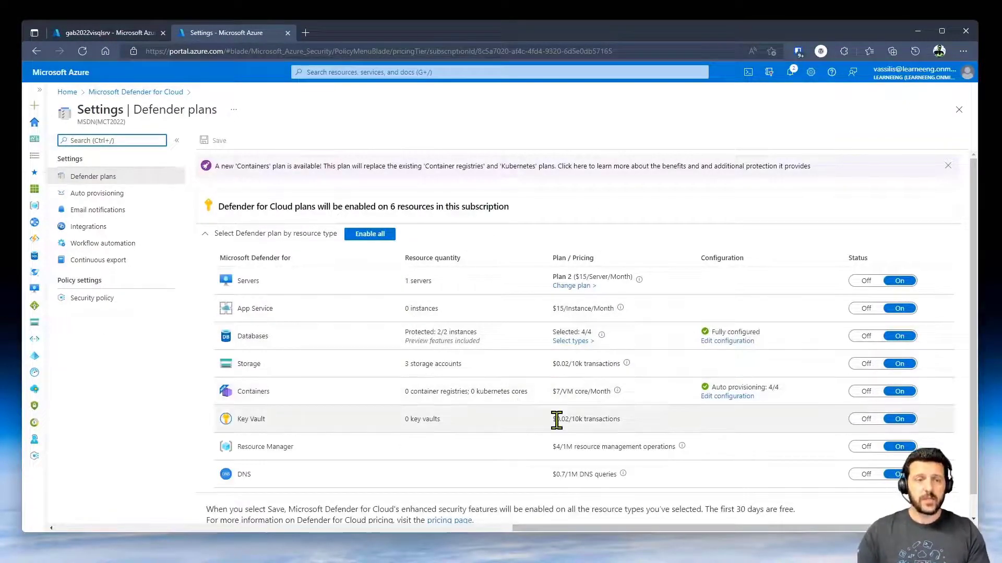
scroll(671, 459, down, 1)
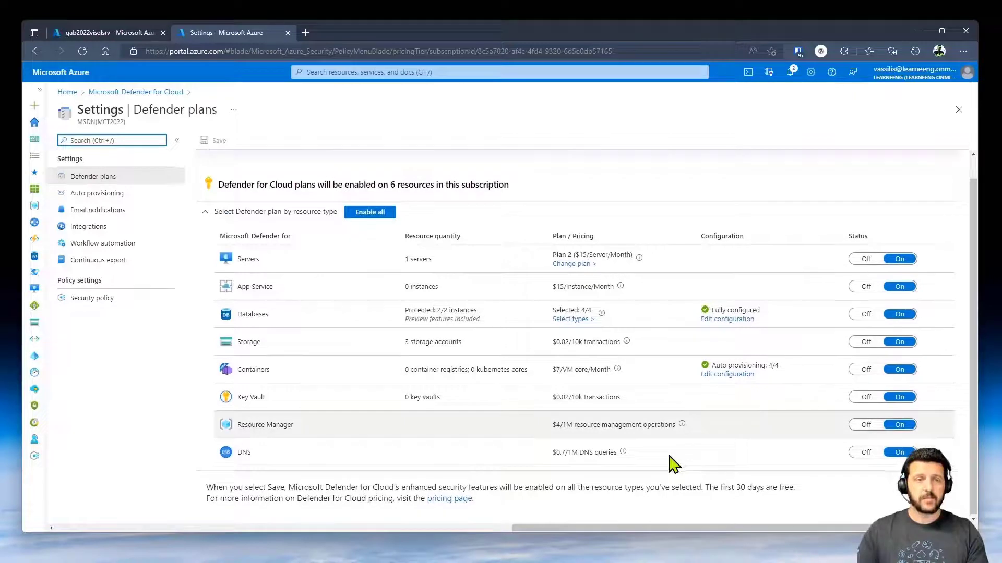
click(731, 319)
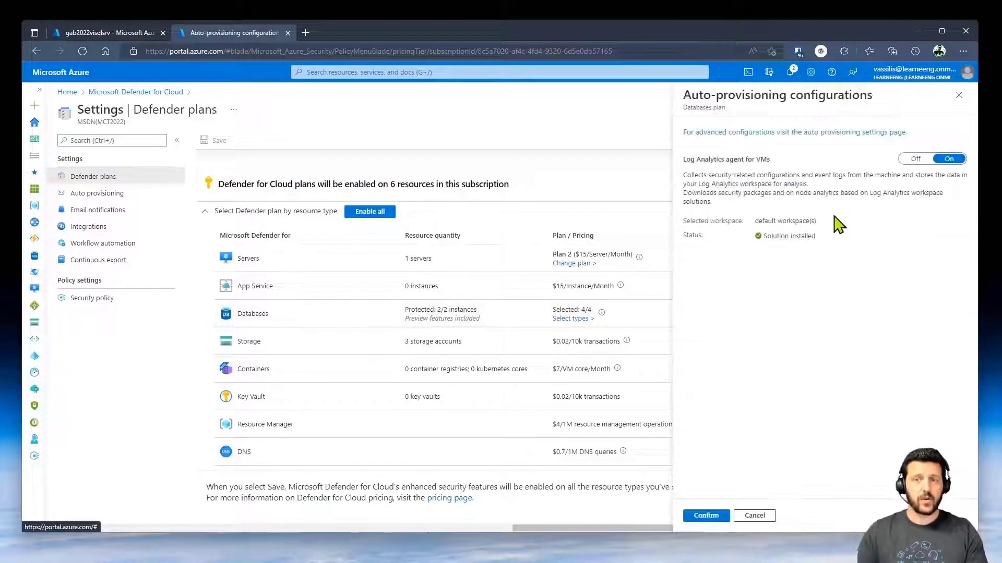
click(751, 519)
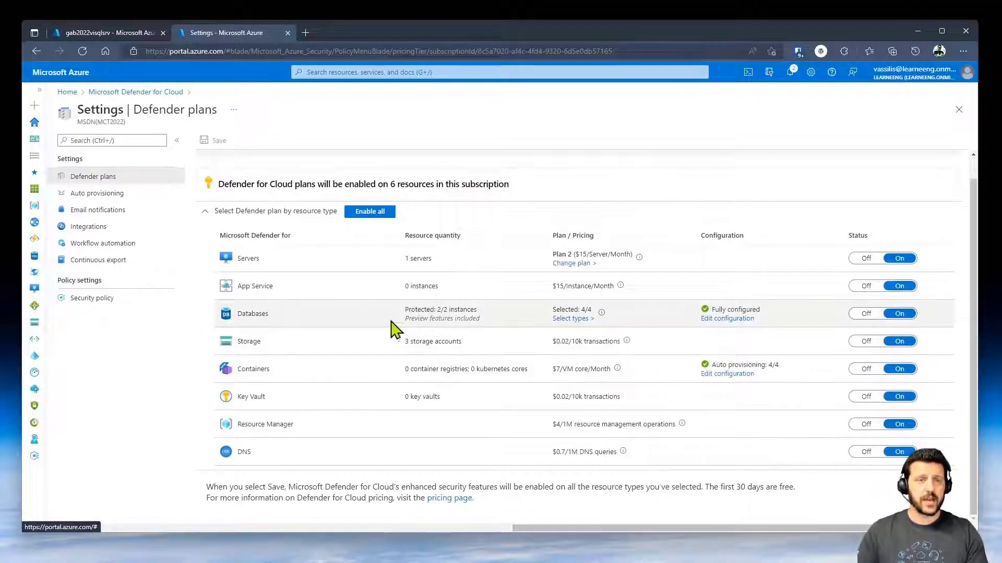
click(118, 32)
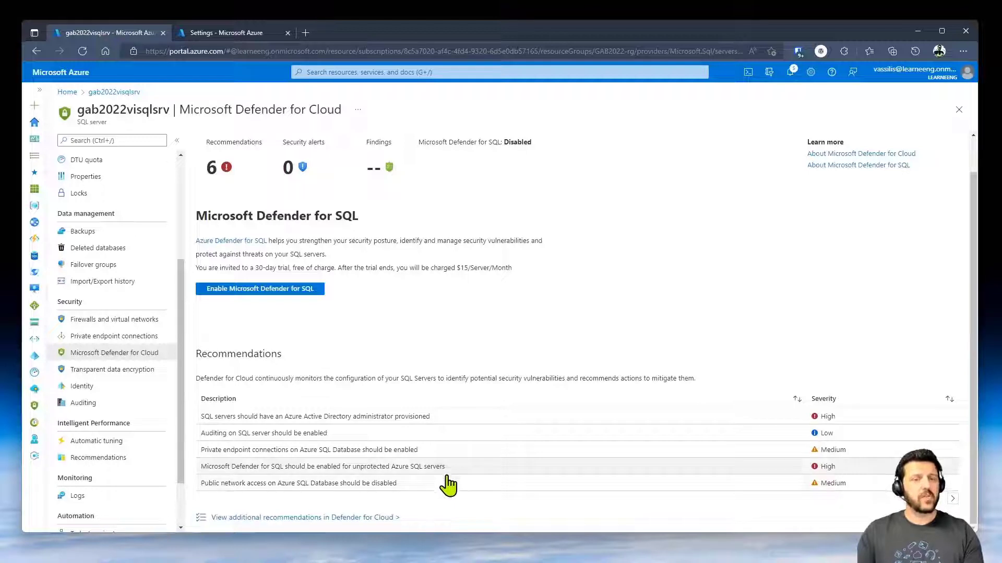
- Enable Microsoft Defender for SQL on gab2022visqlsrv, check notifications, then view Transparent data encryption
click(953, 500)
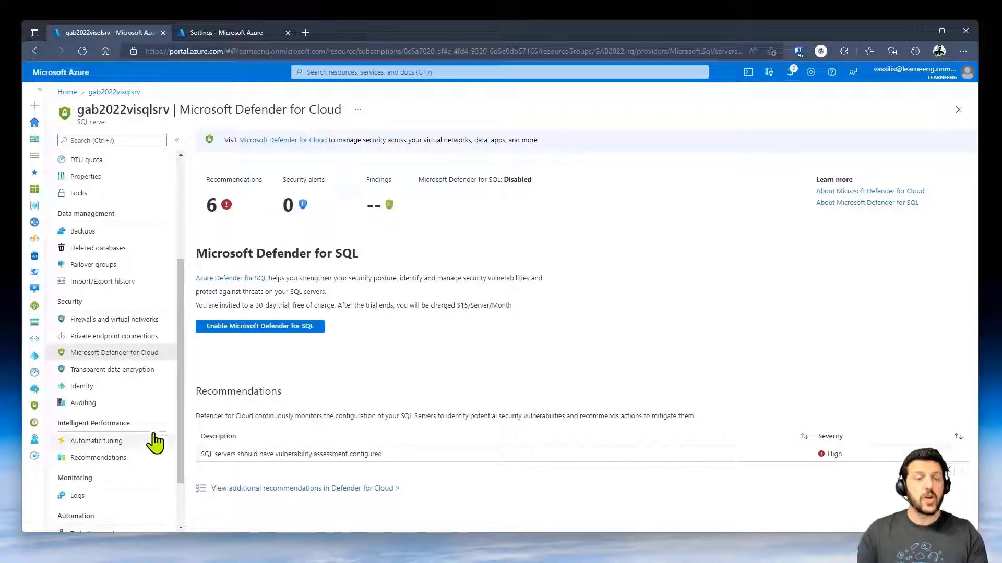
click(274, 328)
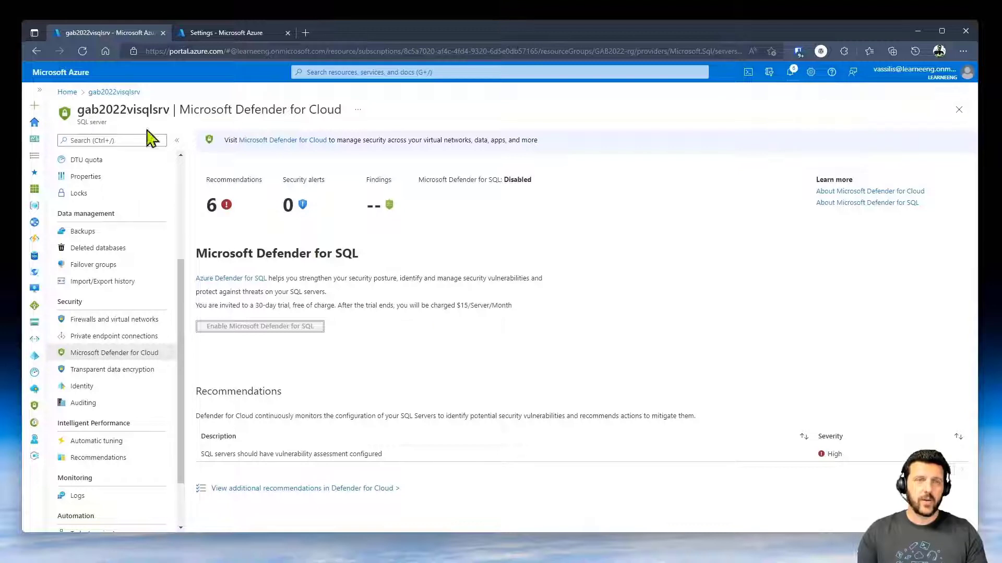
click(786, 79)
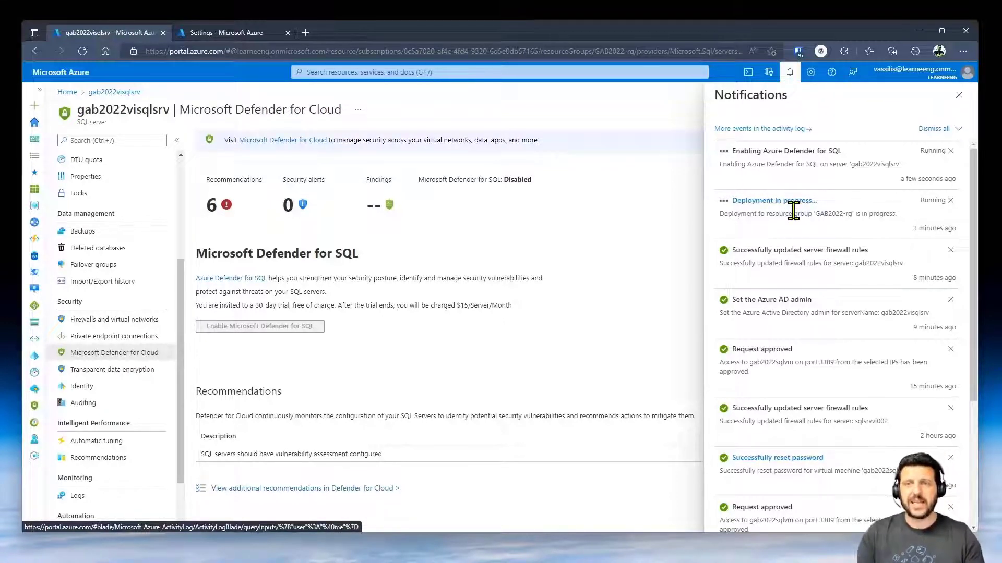
click(959, 95)
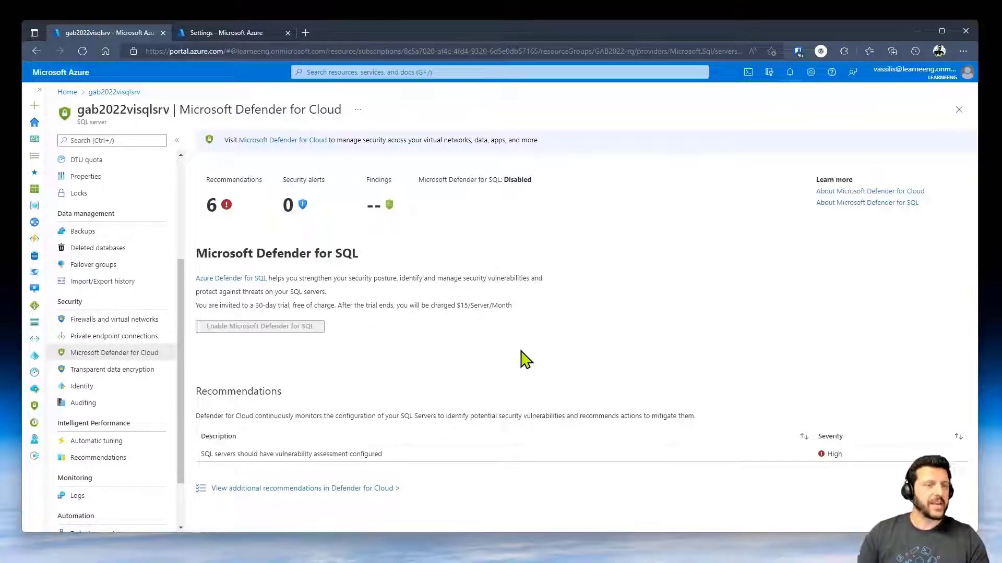
click(123, 376)
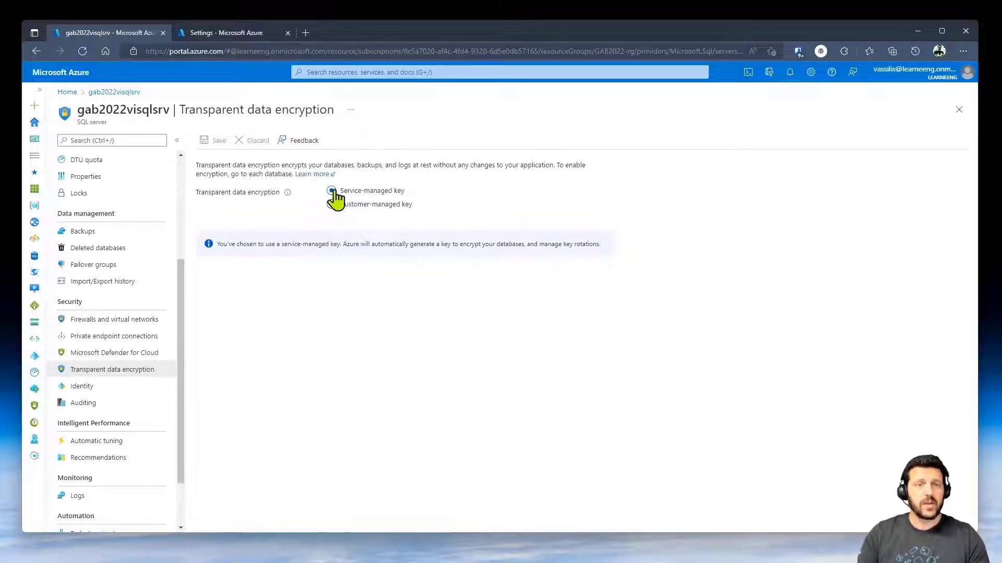
- Switch TDE to a customer-managed key, then head to Auditing, prompting to discard unsaved edits
click(376, 205)
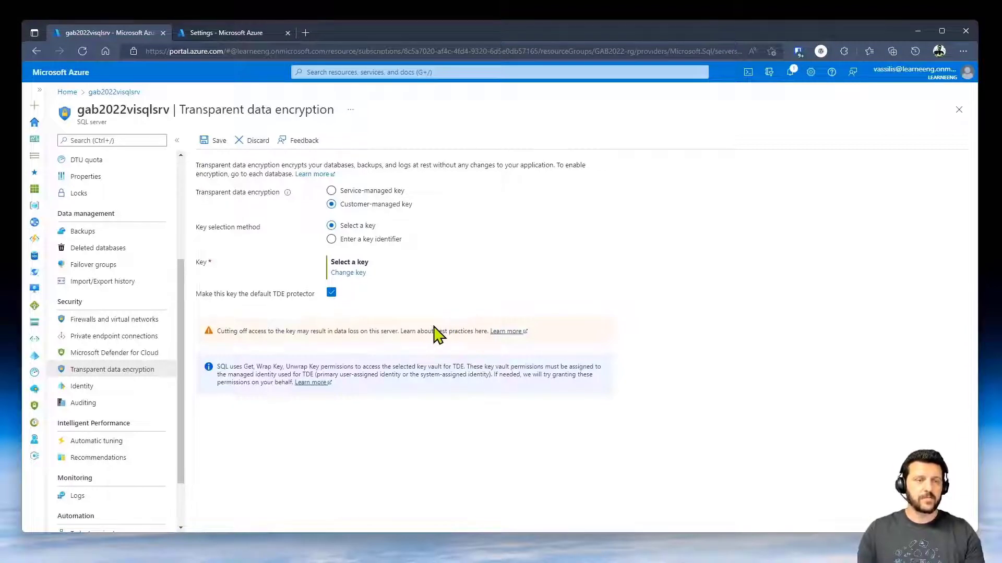
click(139, 405)
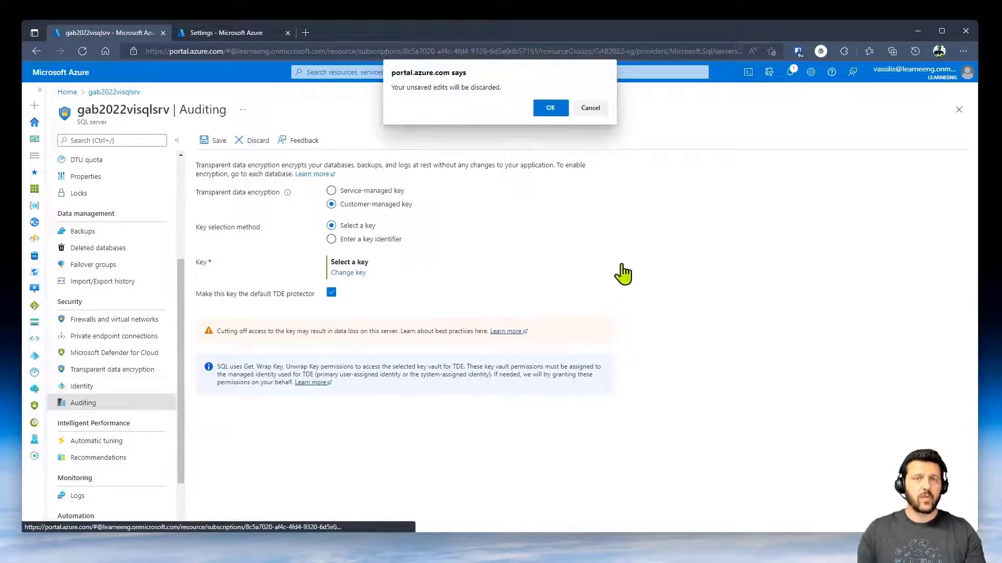
- Discard the encryption edits and the unsaved server auditing toggle, moving to the SQL databases list
click(552, 108)
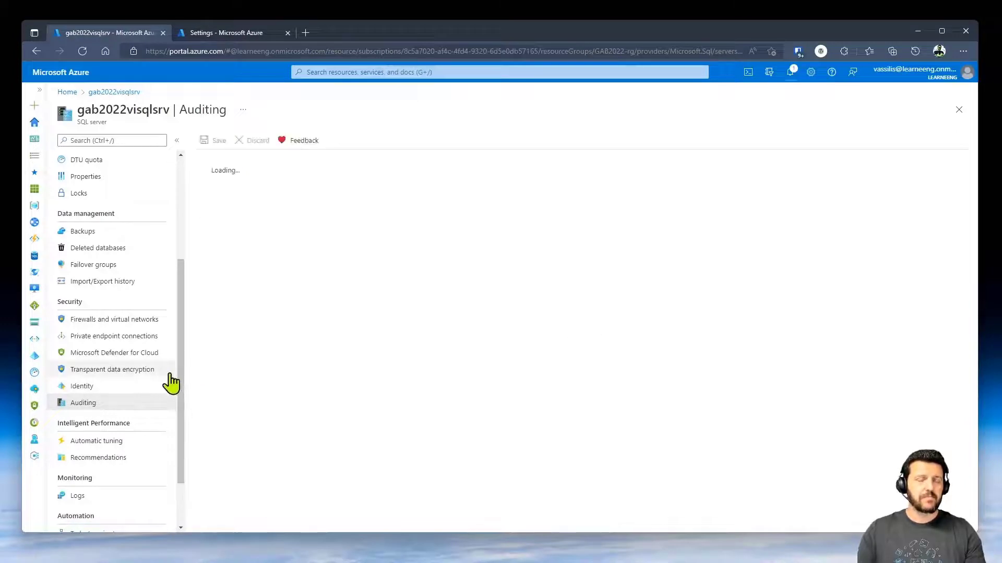
click(325, 235)
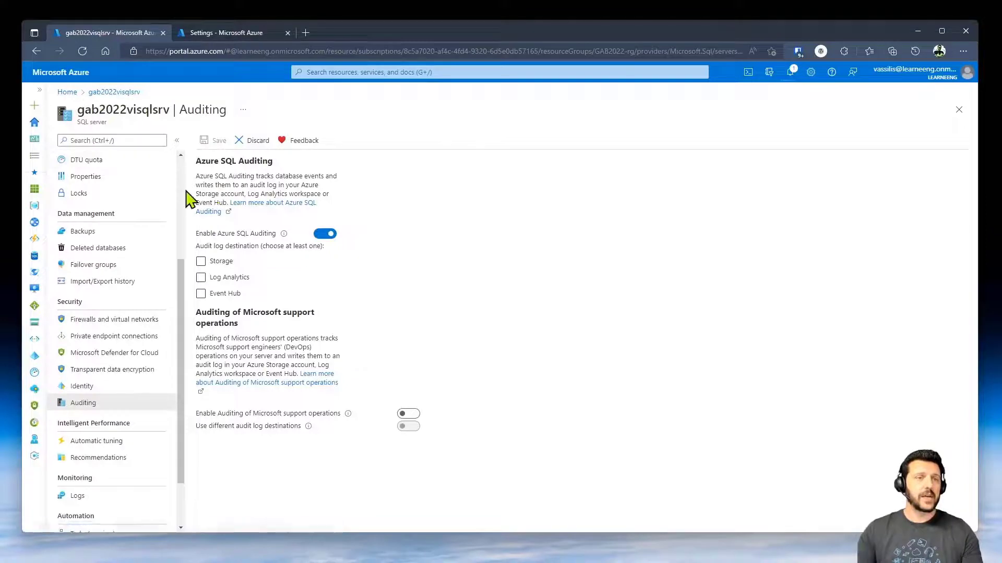
scroll(184, 201, up, 3)
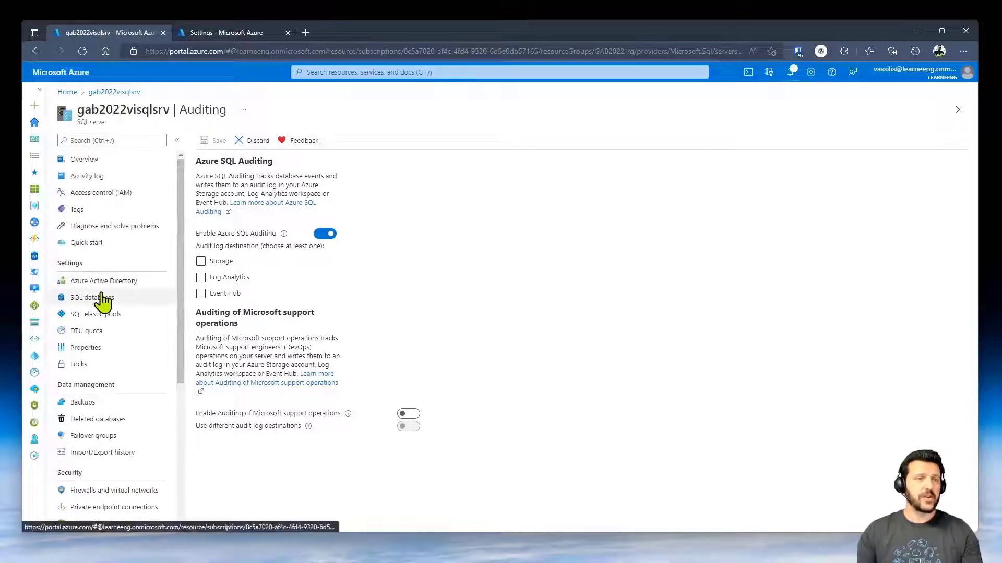
click(137, 299)
click(543, 107)
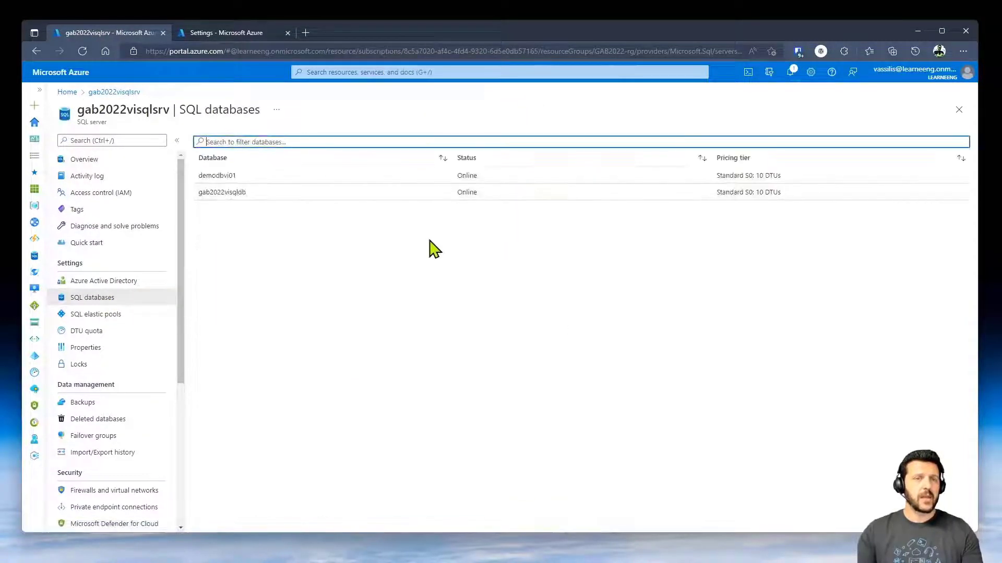
- Check gab2022visqldb's transparent data encryption status, then view its Auditing settings
click(209, 193)
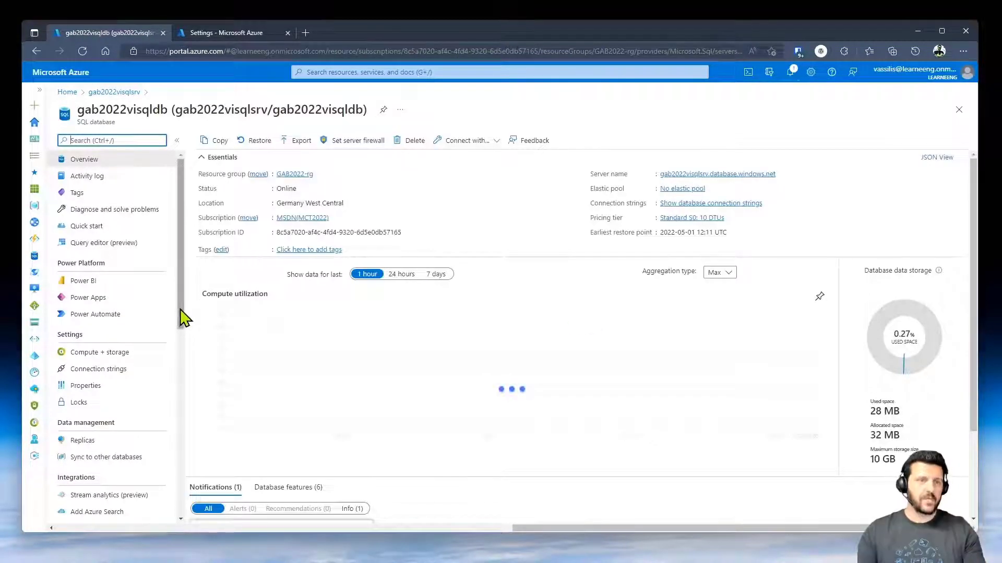
scroll(179, 396, down, 3)
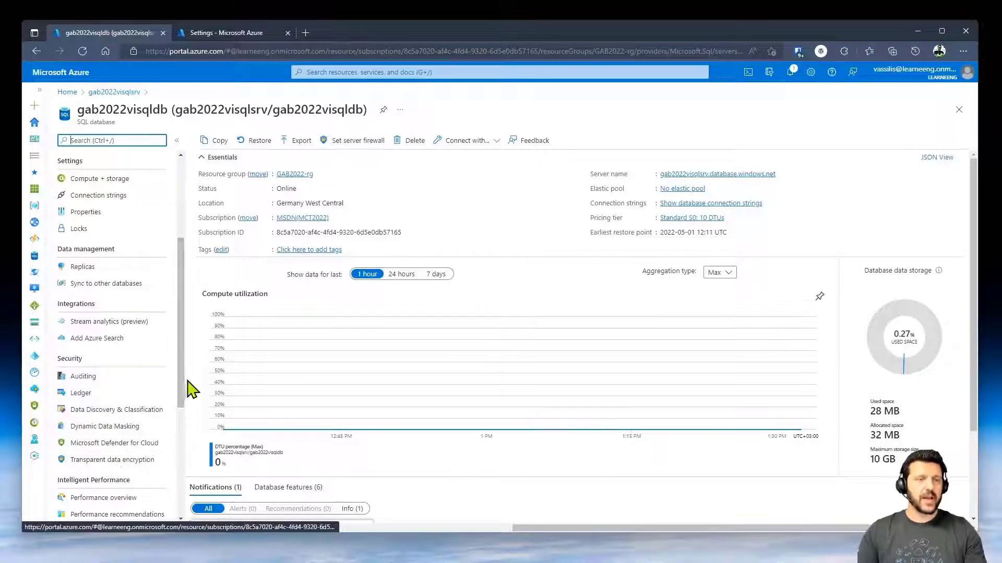
drag(182, 391, 179, 425)
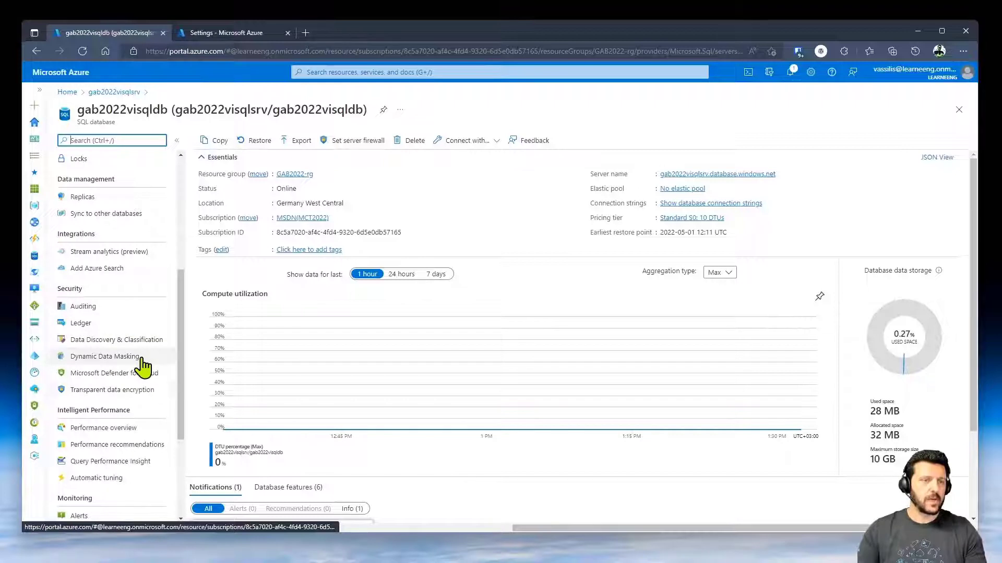
click(133, 390)
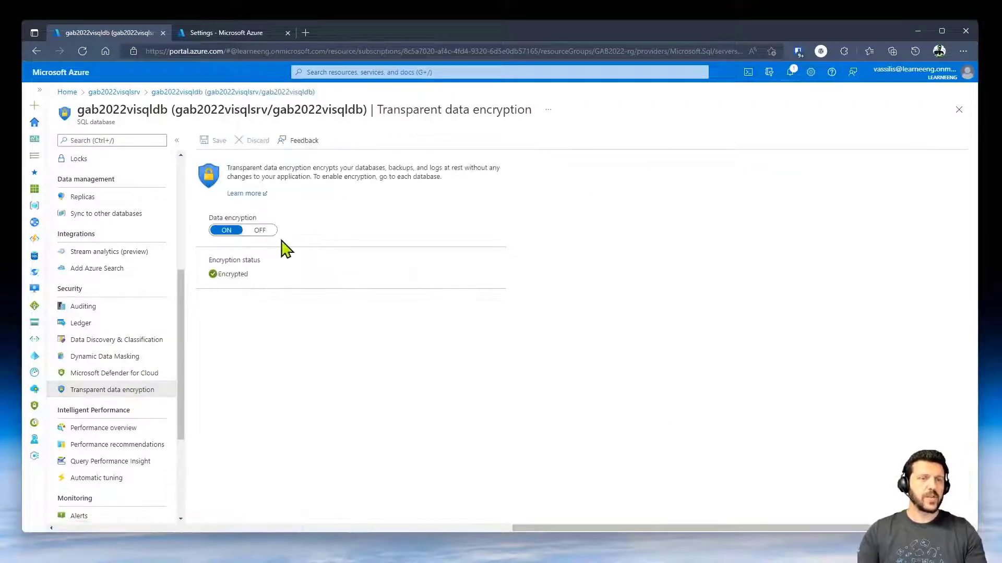
click(125, 307)
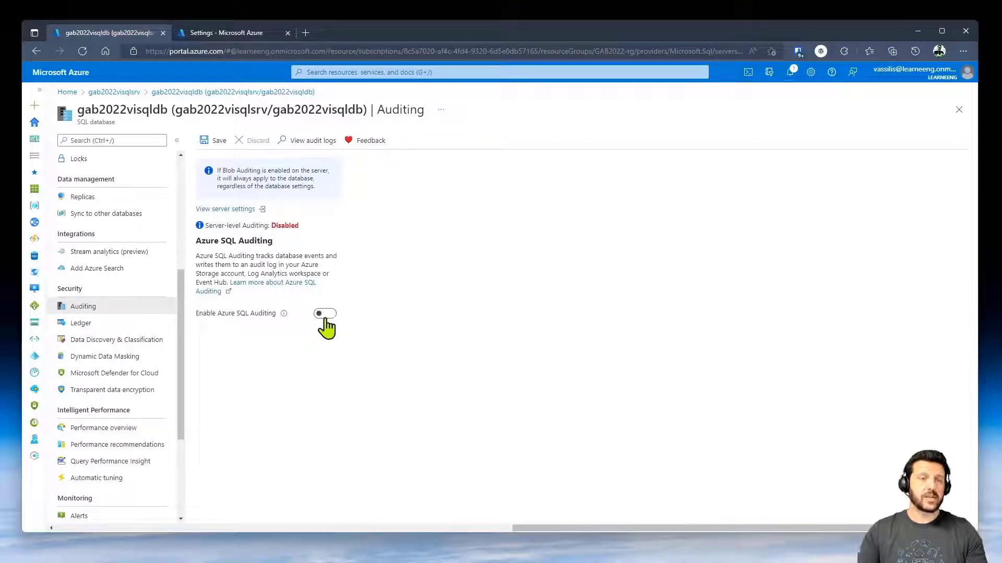
- Enable gab2022visqlsrv auditing to storage account sqlva6hqxajb32kaxc in MSDN(MCT2022) and save
click(109, 94)
scroll(146, 411, down, 3)
click(134, 347)
click(102, 397)
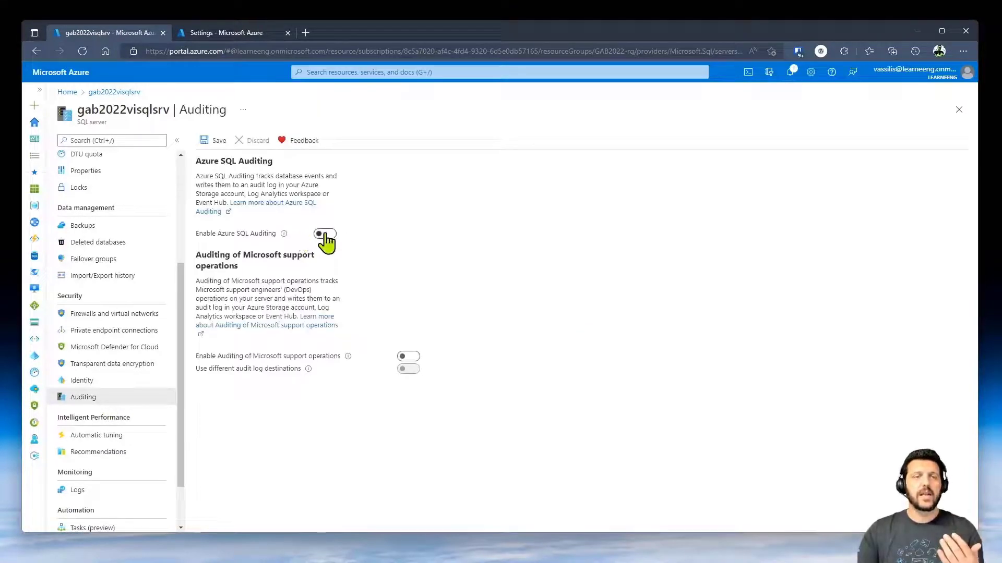
click(324, 234)
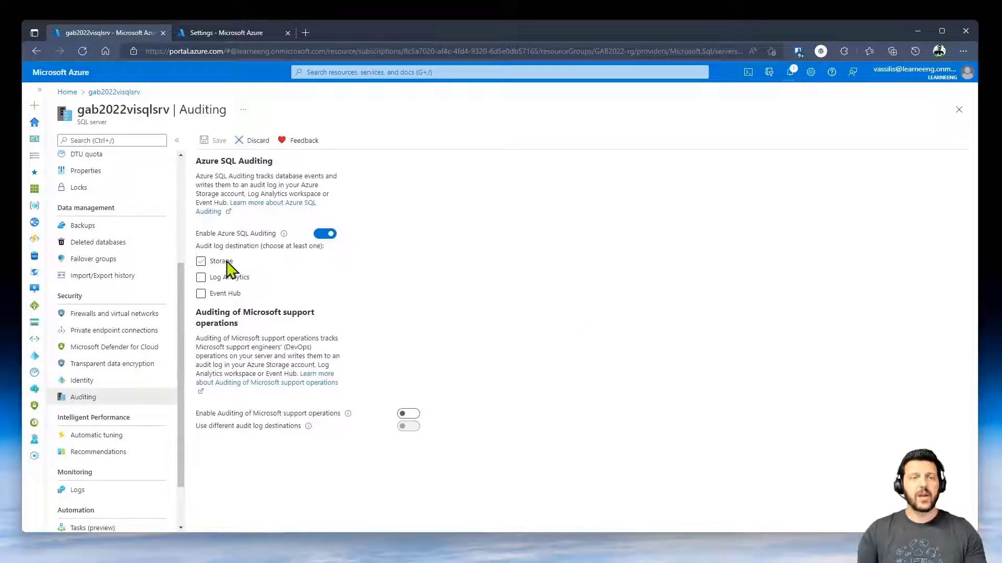
click(227, 263)
click(269, 291)
click(259, 327)
click(259, 320)
click(267, 354)
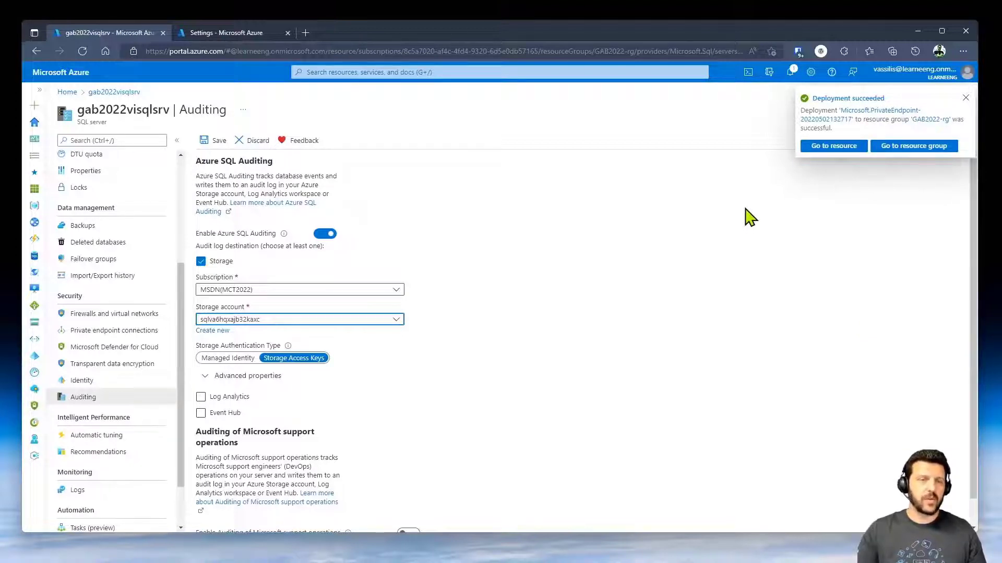
click(219, 151)
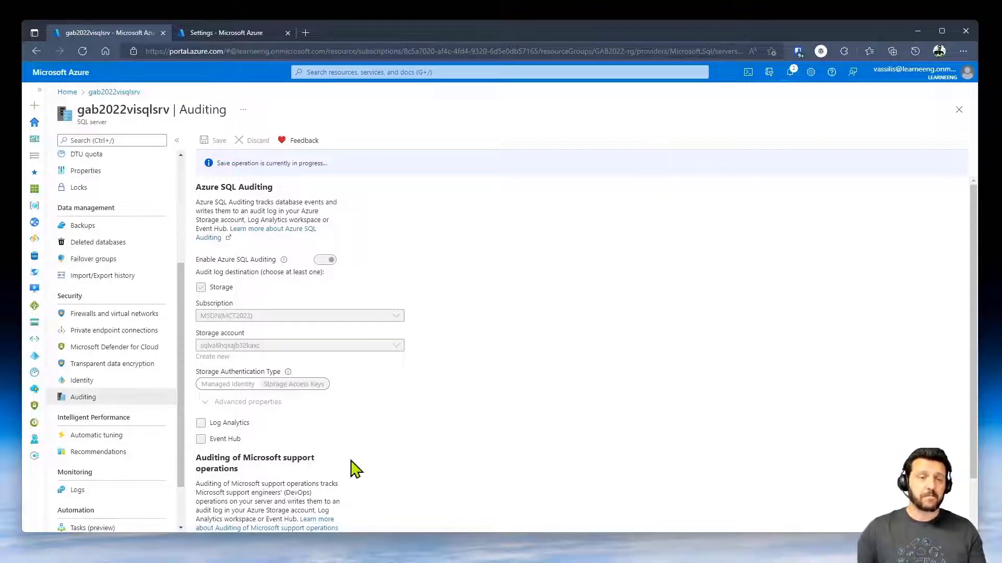
- Try the Microsoft support operations auditing options, leaving them turned off
scroll(395, 452, down, 1)
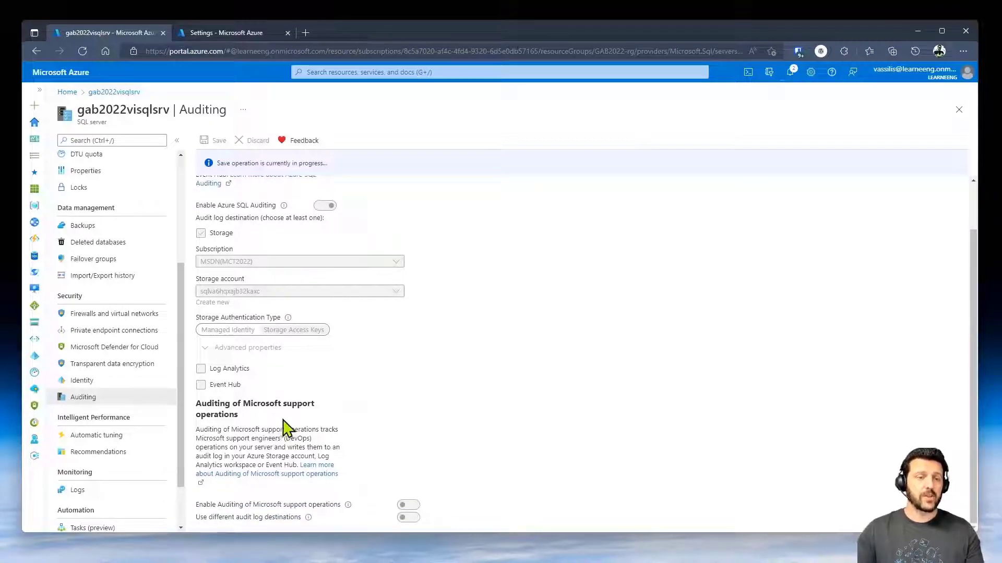
click(408, 505)
click(408, 517)
scroll(429, 480, down, 1)
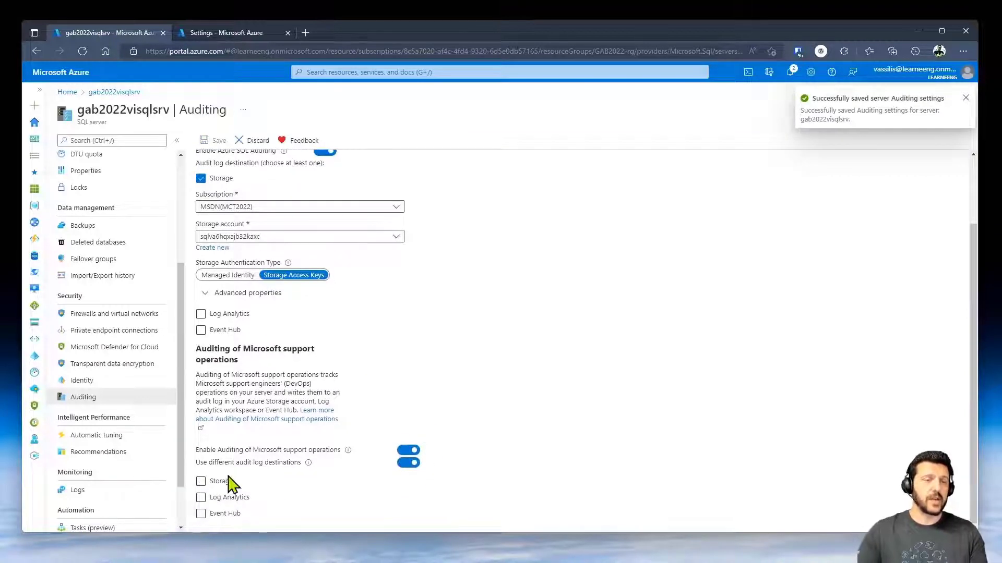
click(408, 450)
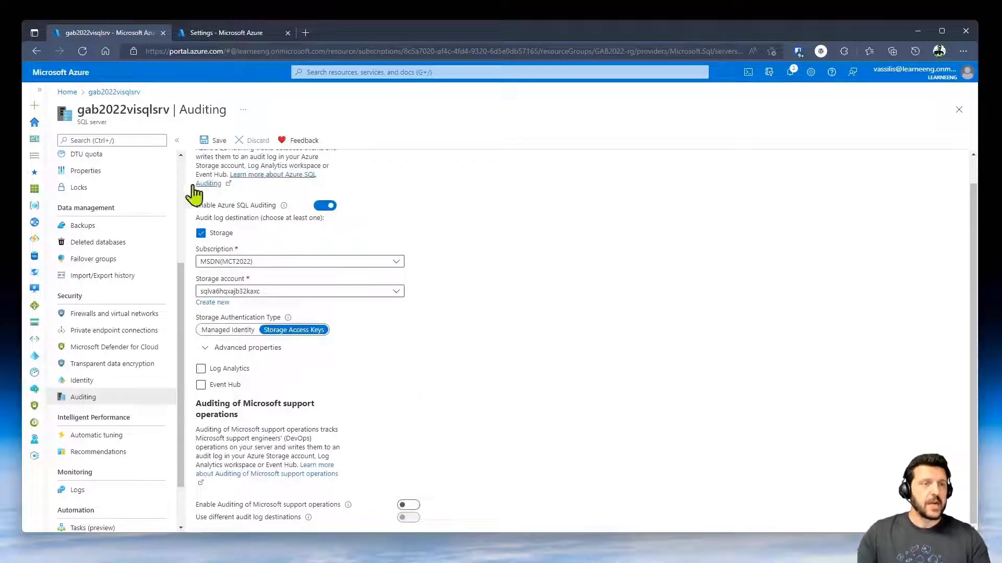
scroll(134, 287, up, 3)
- Open the Auditing settings of the gab2022visqldb database
click(106, 282)
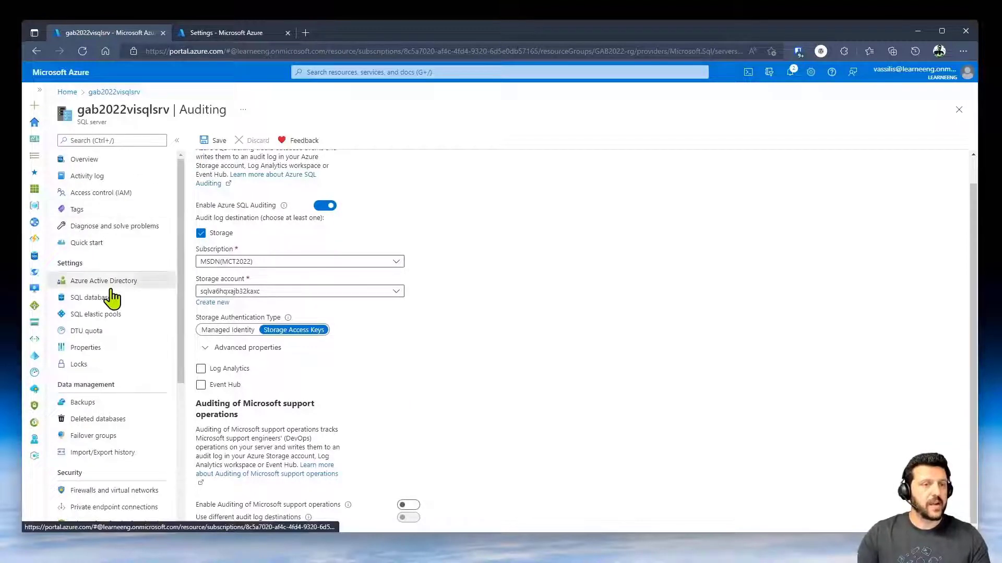
click(124, 298)
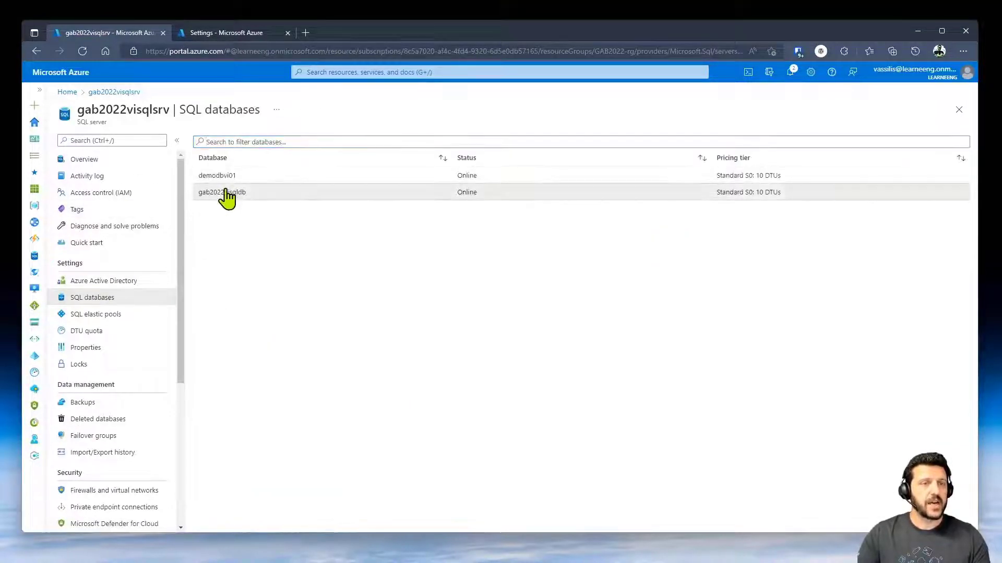
click(224, 194)
scroll(153, 386, down, 5)
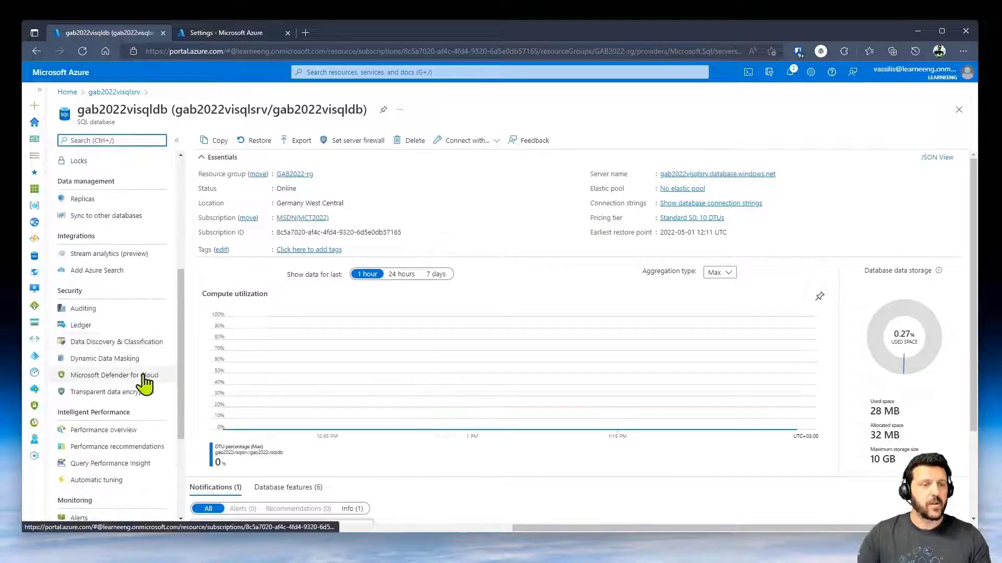
click(111, 309)
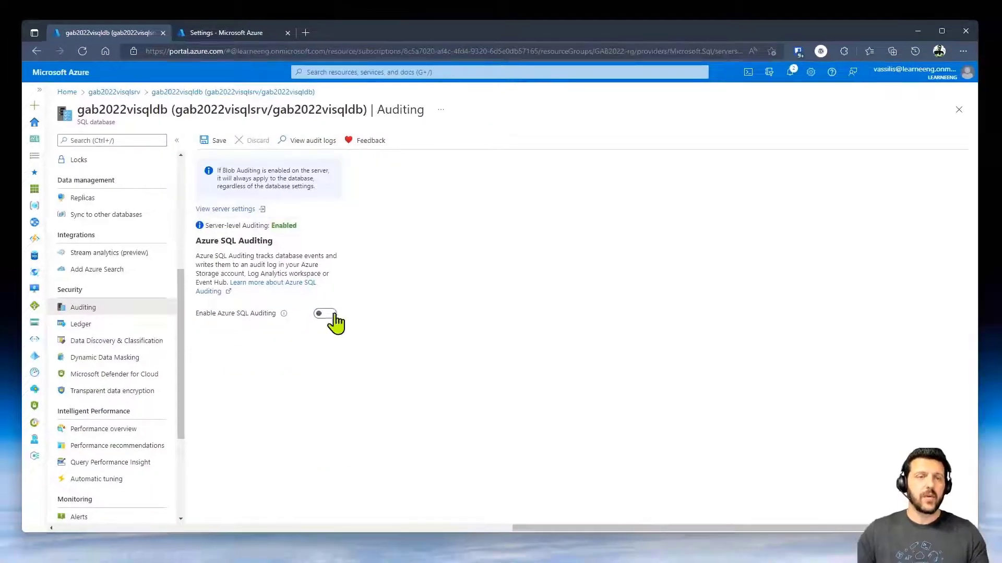
- Try database auditing with storage and Log Analytics destinations, then discard and return to the server
click(428, 461)
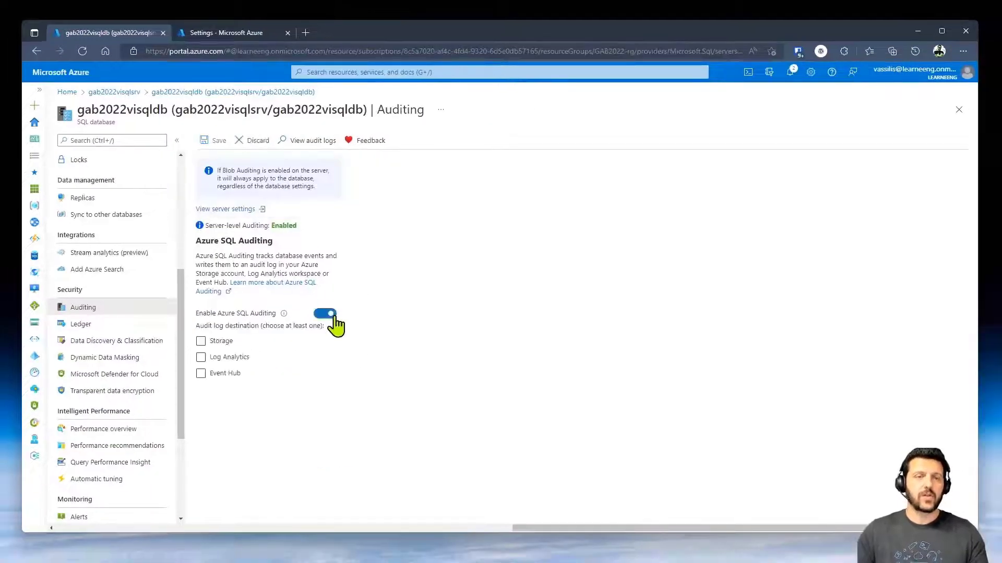
click(236, 347)
click(246, 360)
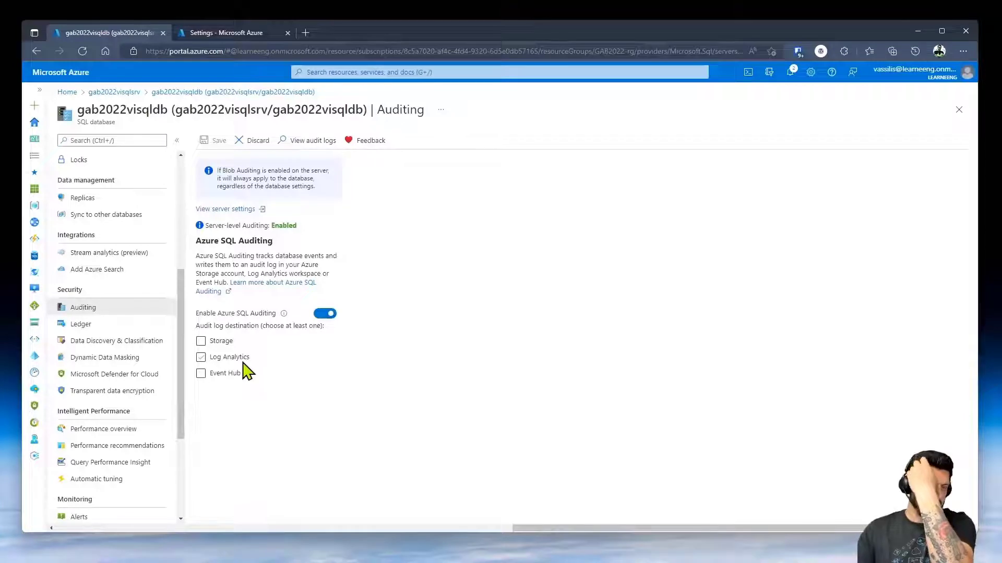
click(242, 360)
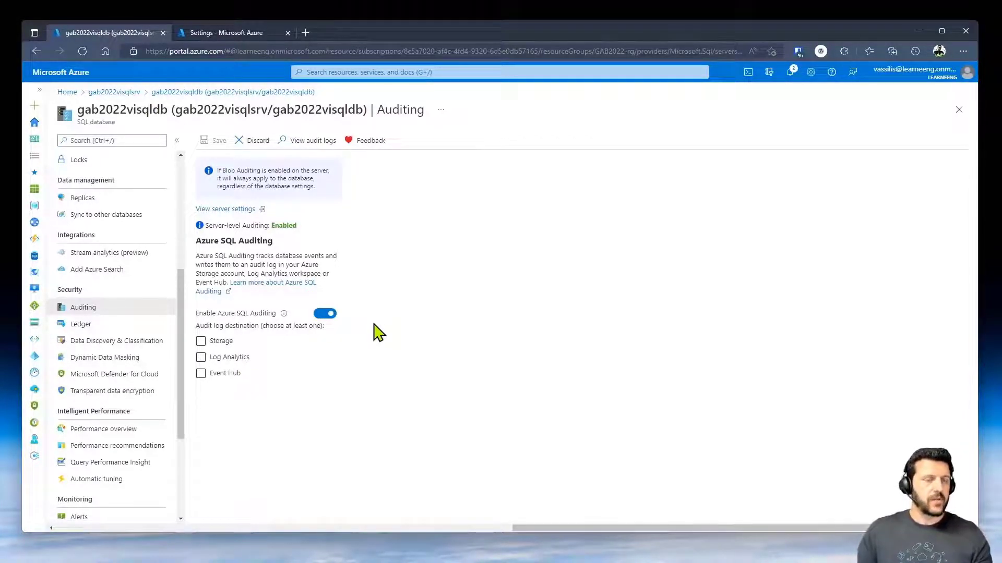
click(127, 94)
click(549, 108)
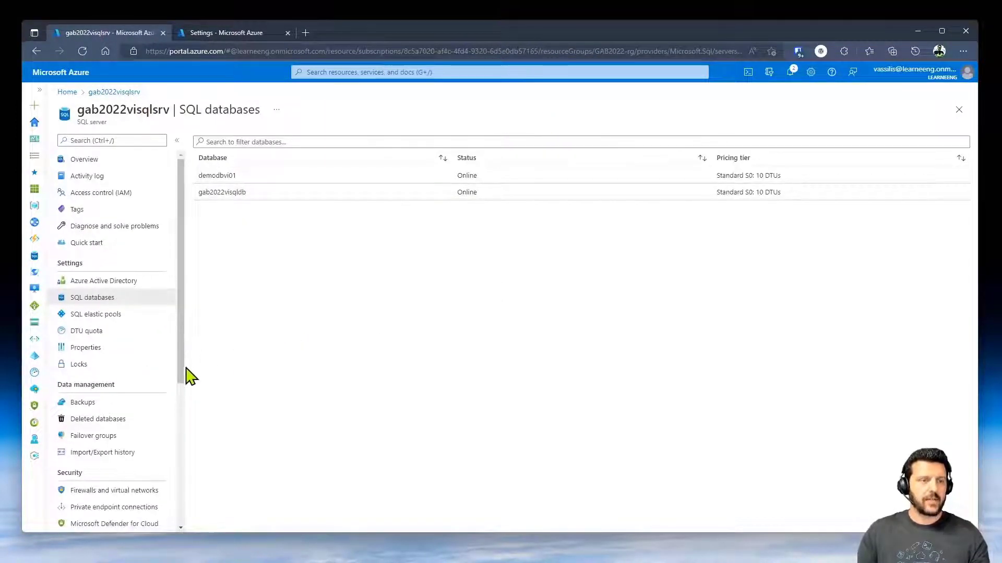
- Save Defender for SQL settings with a scan-report recipient e-mail, then return to Defender for Cloud
scroll(164, 378, down, 3)
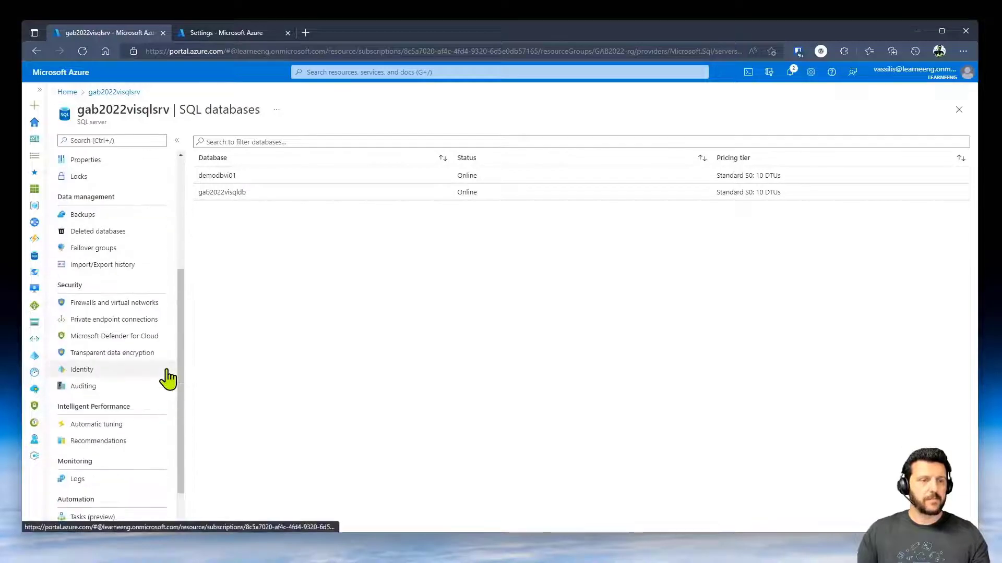
click(145, 346)
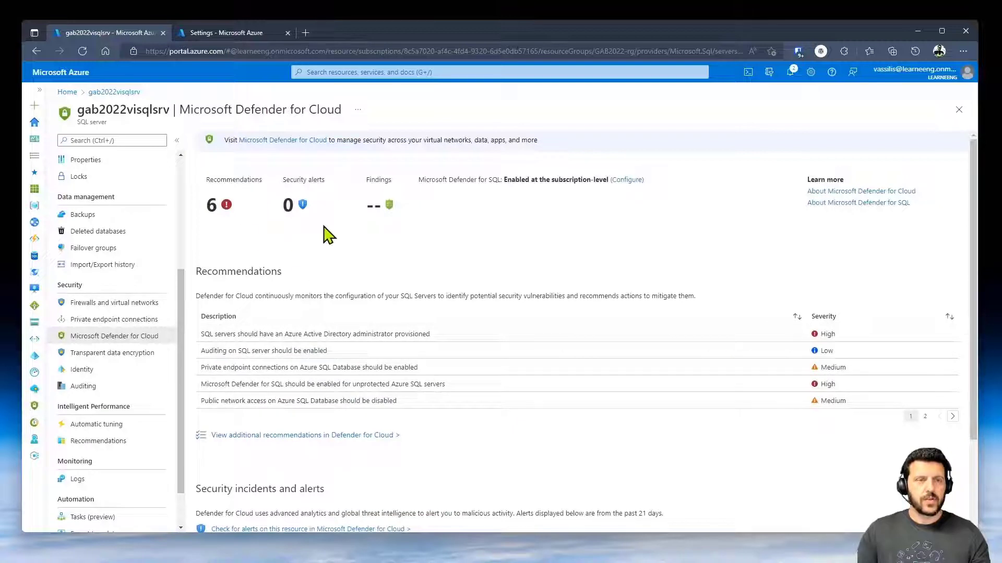
click(617, 191)
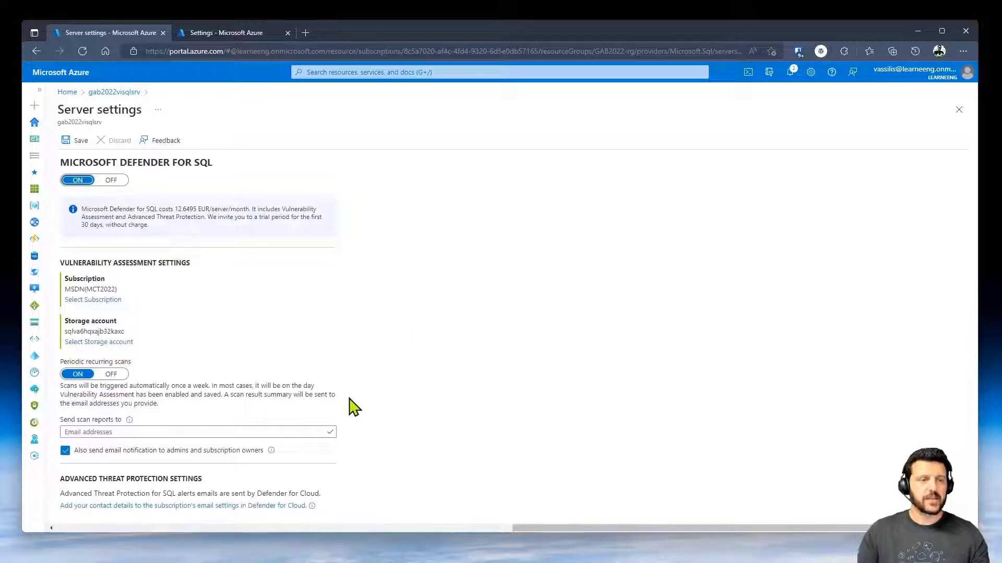
click(172, 433)
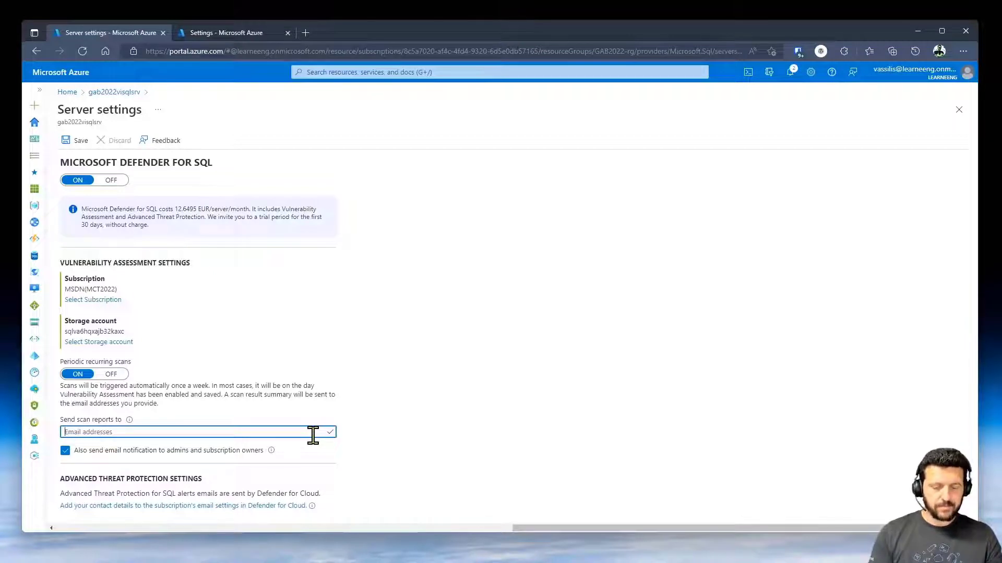
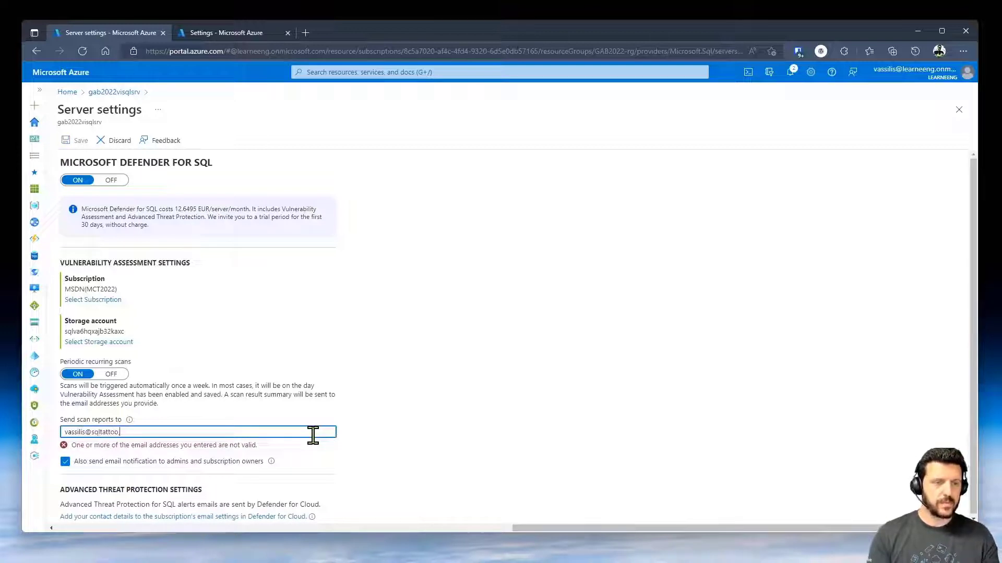
click(589, 434)
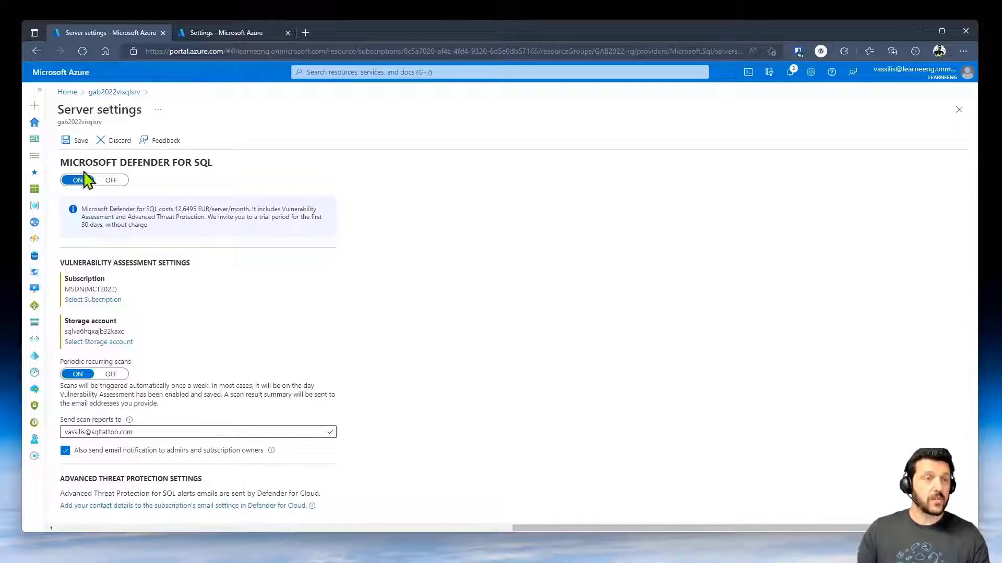
click(79, 141)
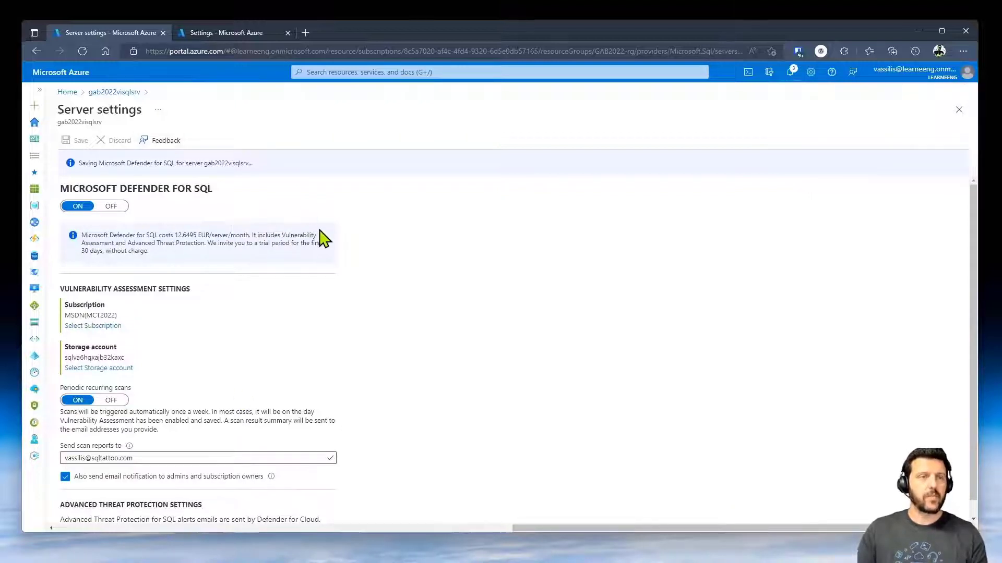
click(123, 94)
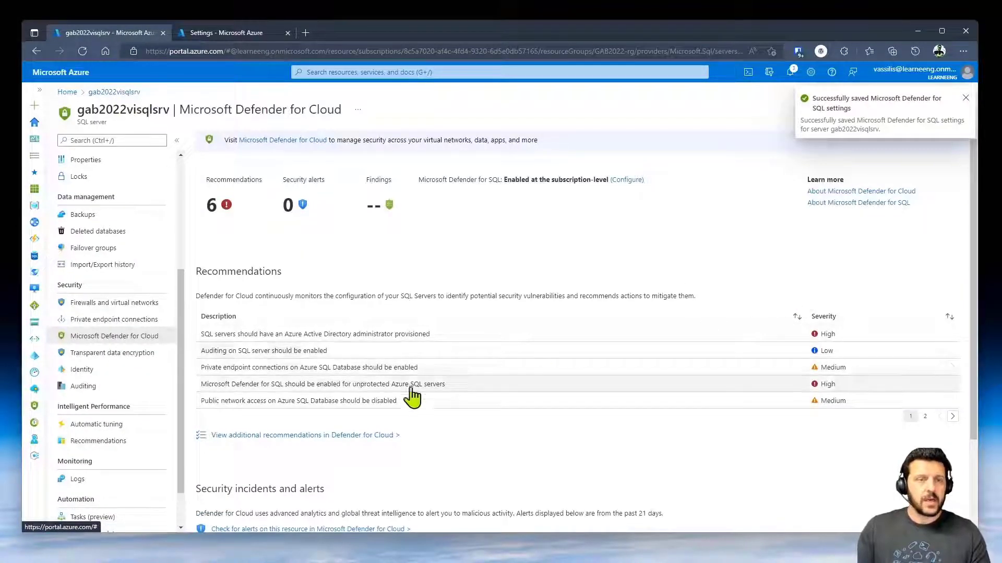
- Review the auditing recommendation, then take action on the public network access recommendation
click(295, 356)
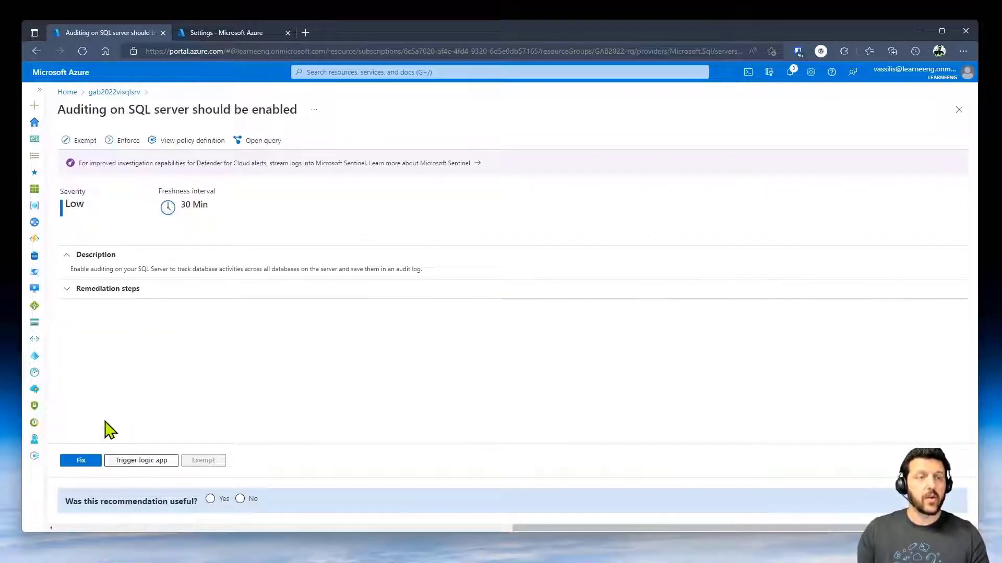
click(123, 92)
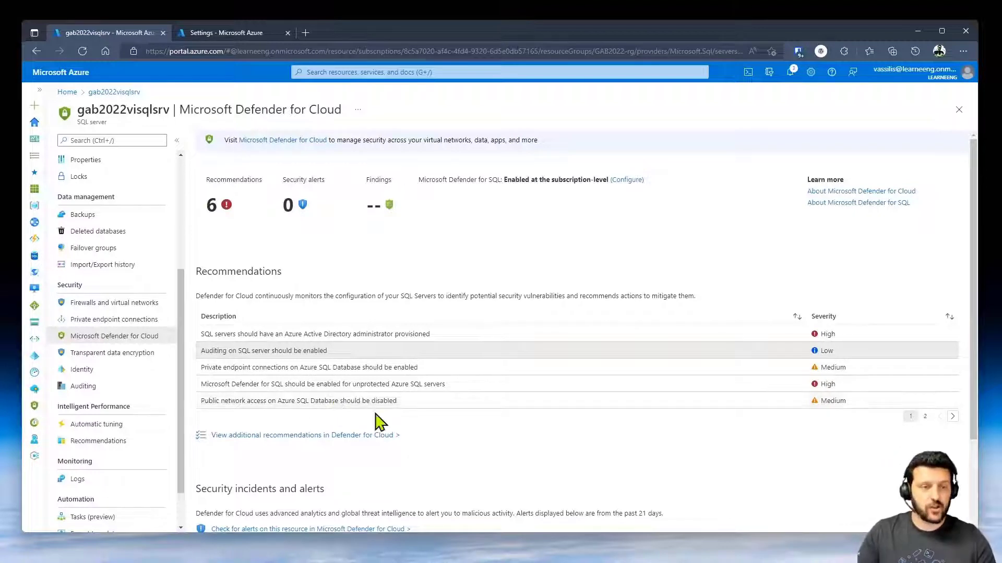
click(268, 402)
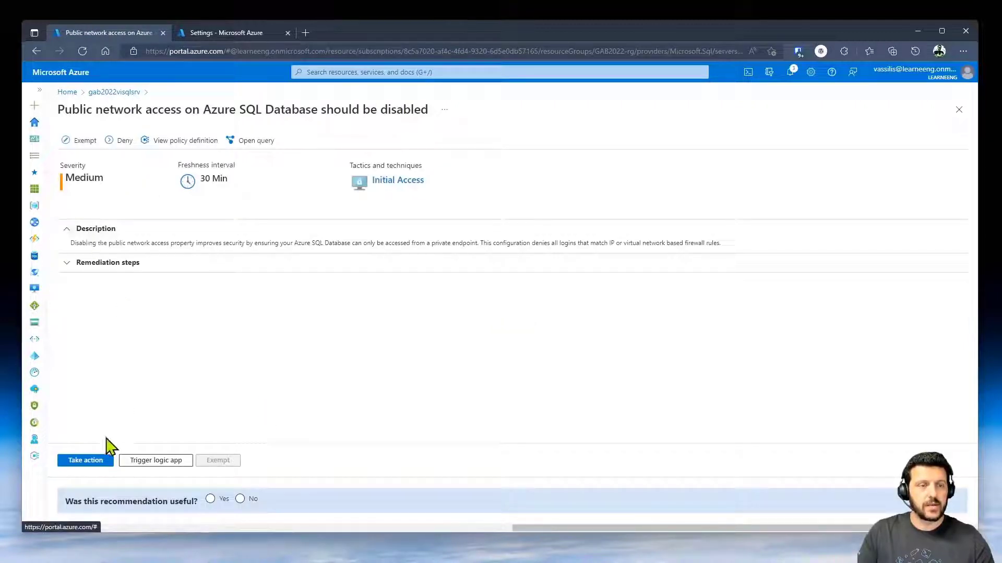
click(90, 462)
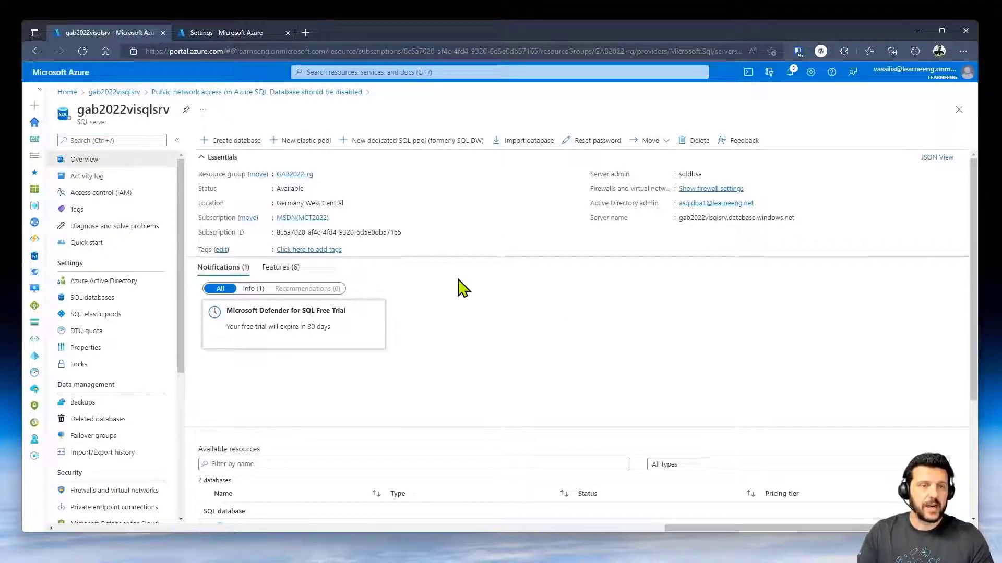
- Re-approve the server's existing private endpoint connection
scroll(113, 412, down, 5)
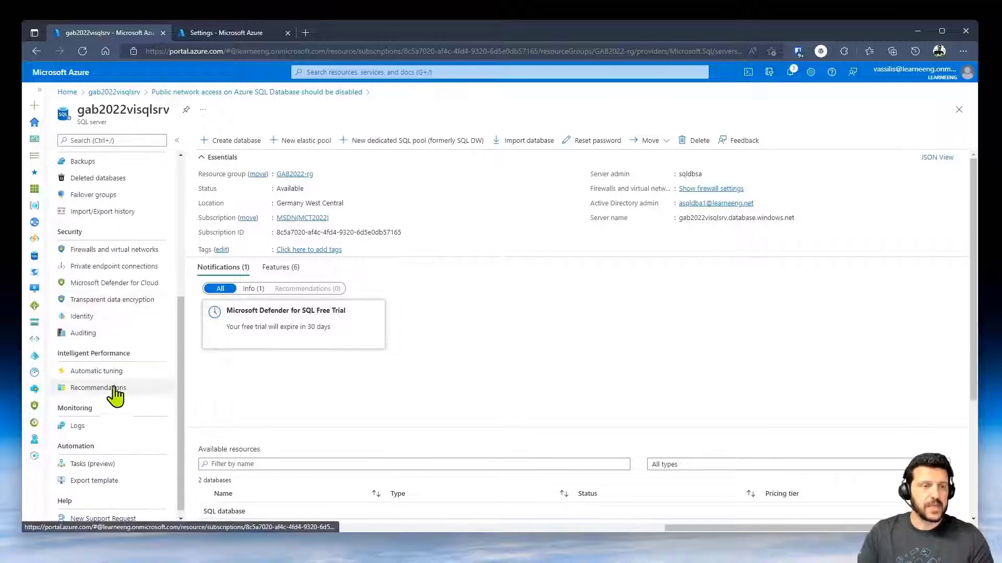
click(110, 268)
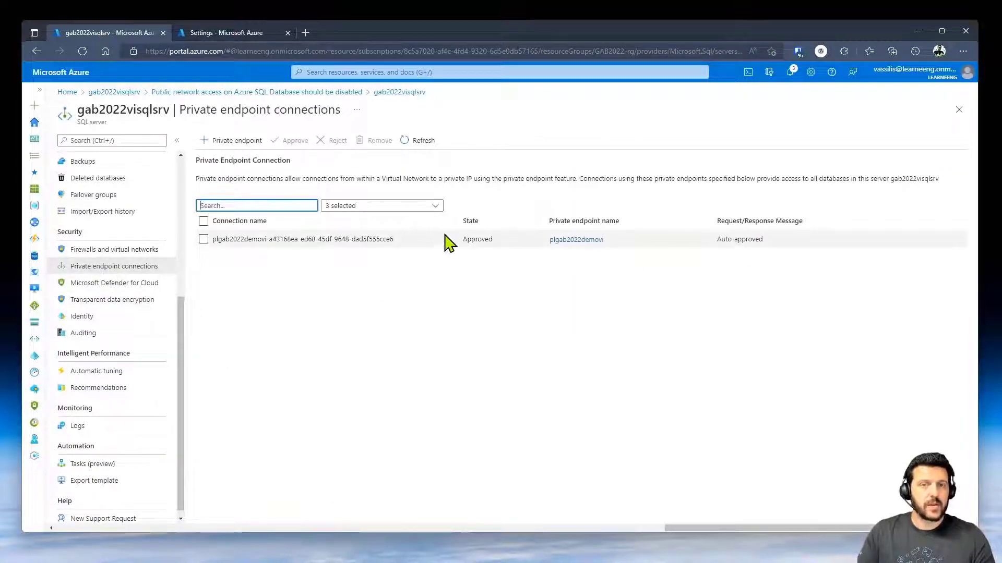
click(201, 242)
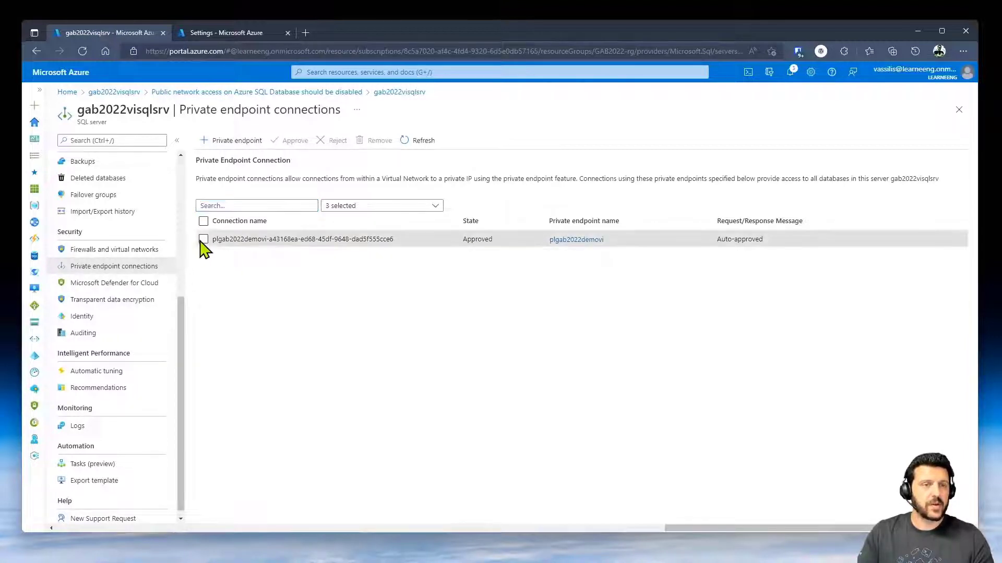
click(289, 140)
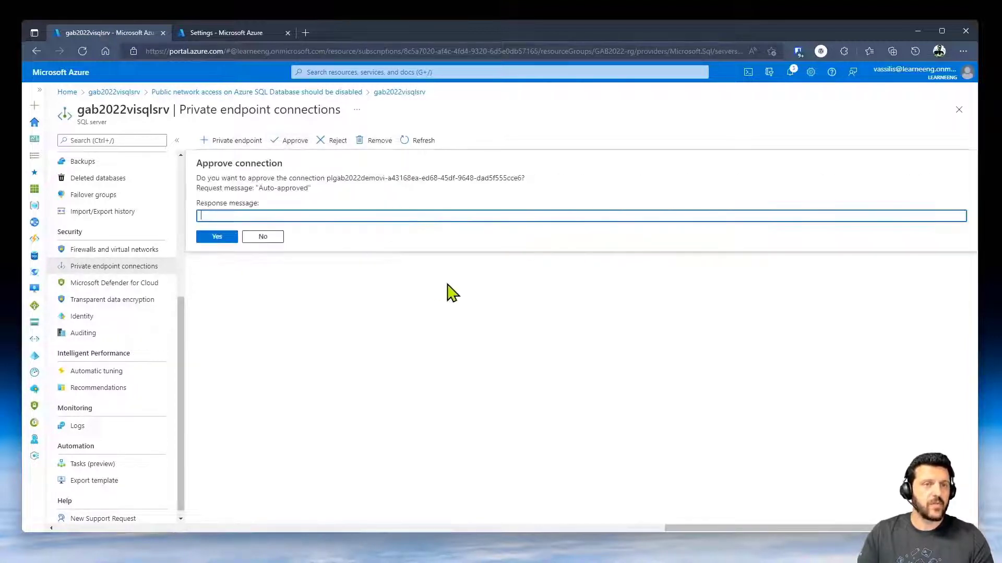
click(228, 236)
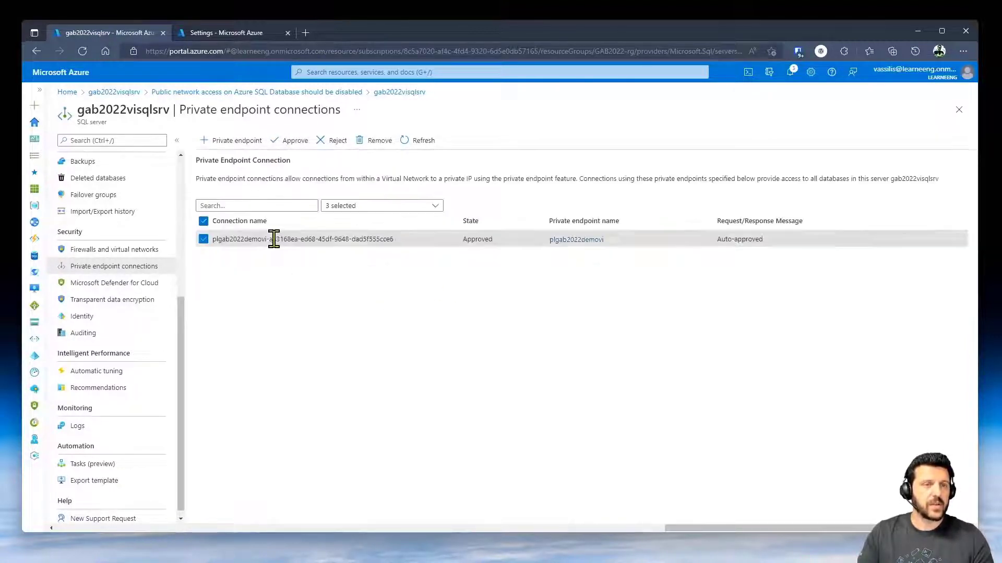
- Check the server's firewall and virtual network settings, then go to the gab2022visqldb database
click(97, 250)
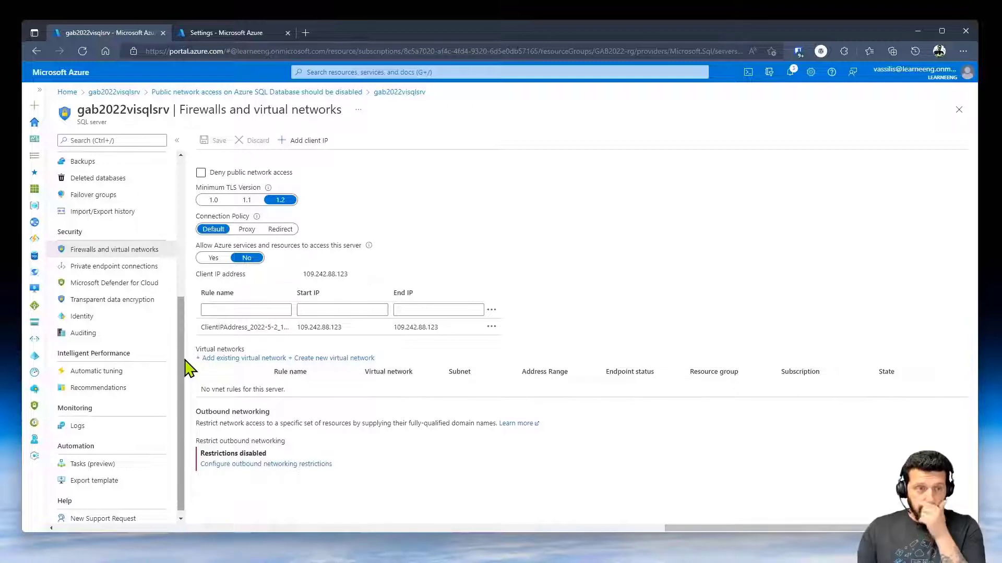
scroll(136, 263, up, 5)
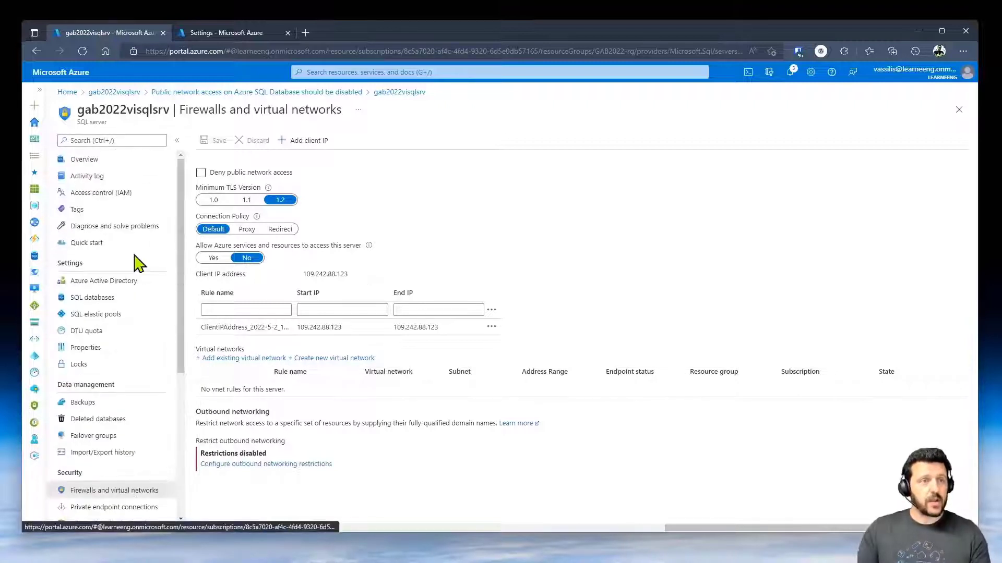
click(115, 302)
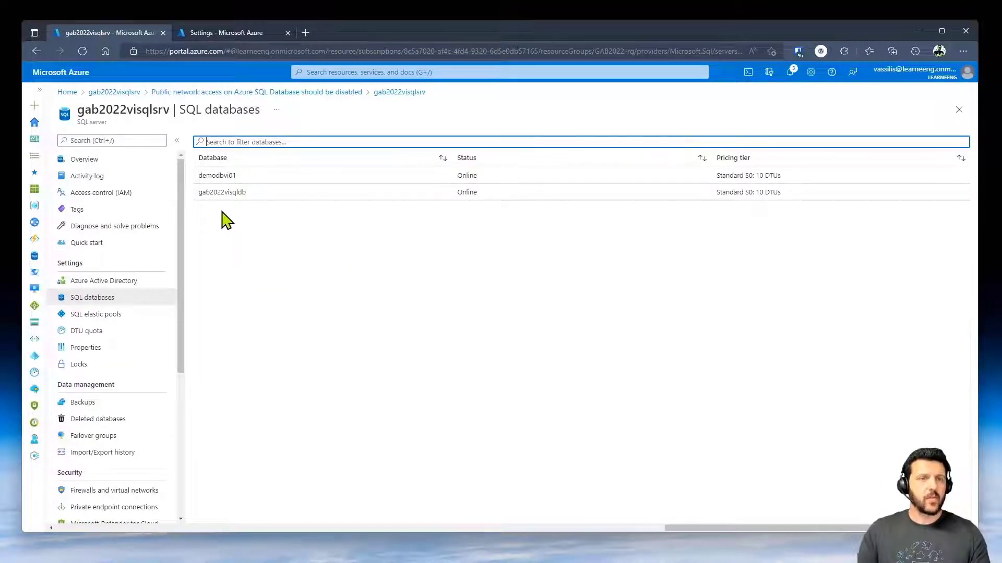
click(219, 193)
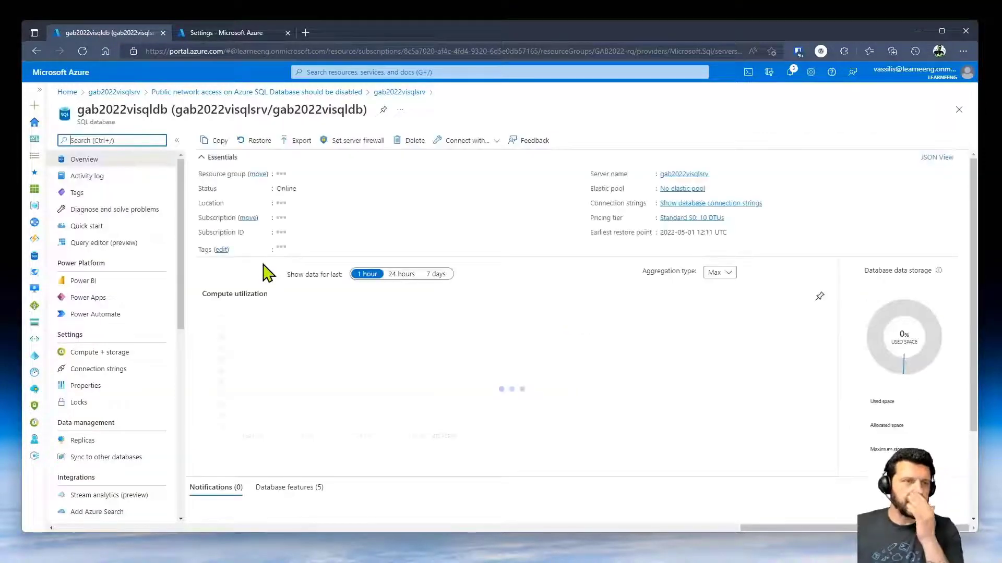
- Show Data Discovery & Classification for gab2022visqldb with its 15 recommended columns
scroll(170, 381, down, 5)
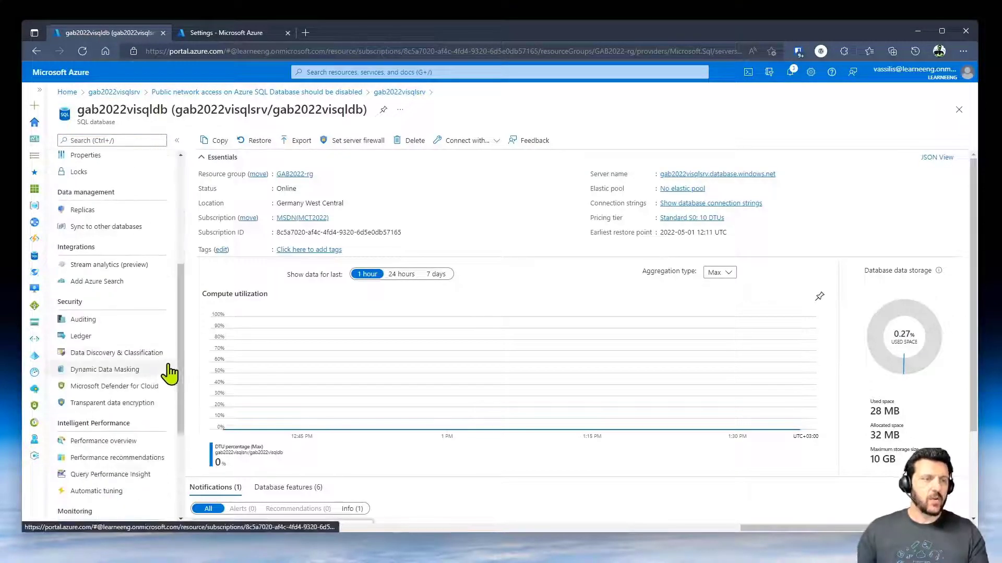
click(132, 353)
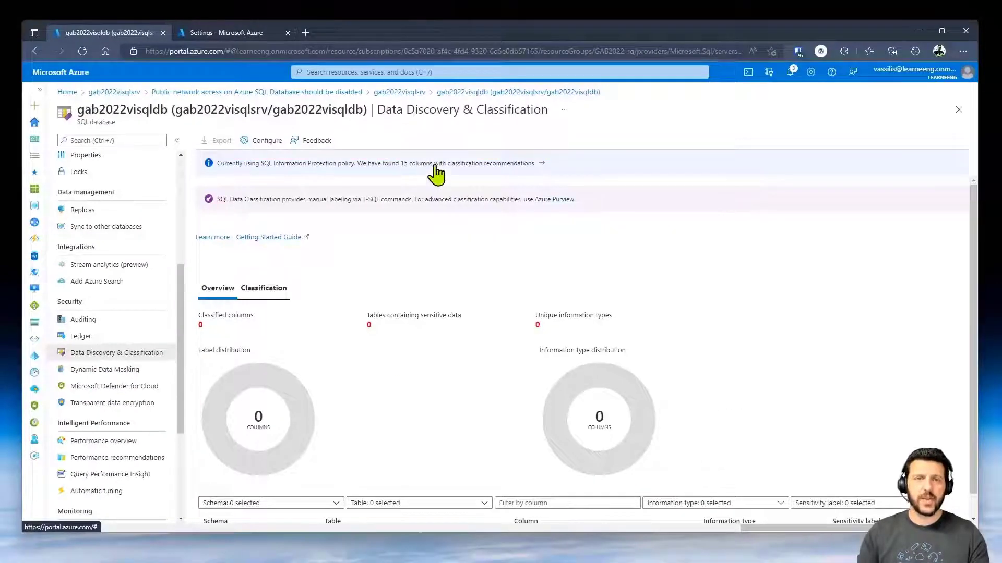
click(600, 163)
scroll(539, 326, down, 3)
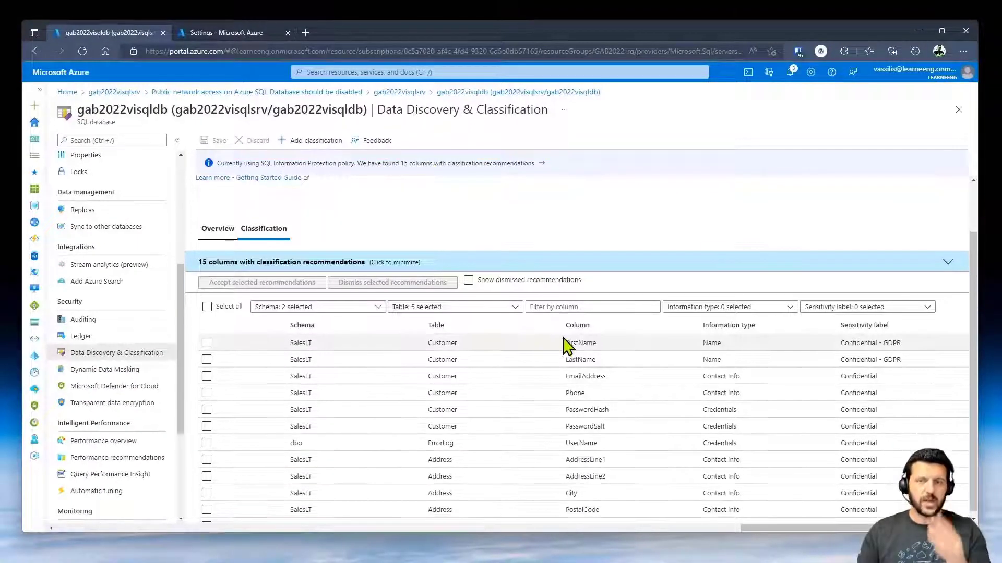
scroll(463, 398, up, 2)
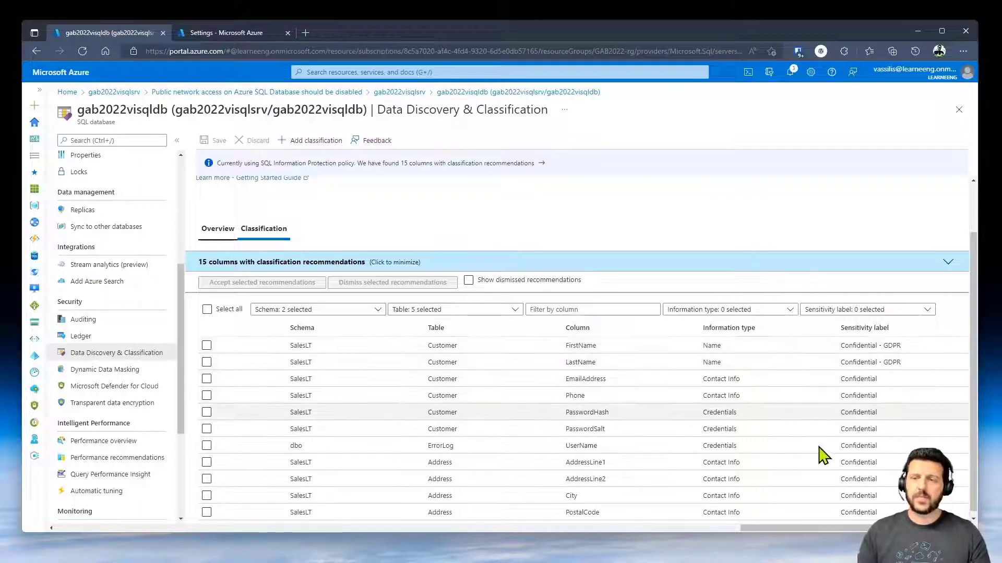
scroll(824, 417, down, 3)
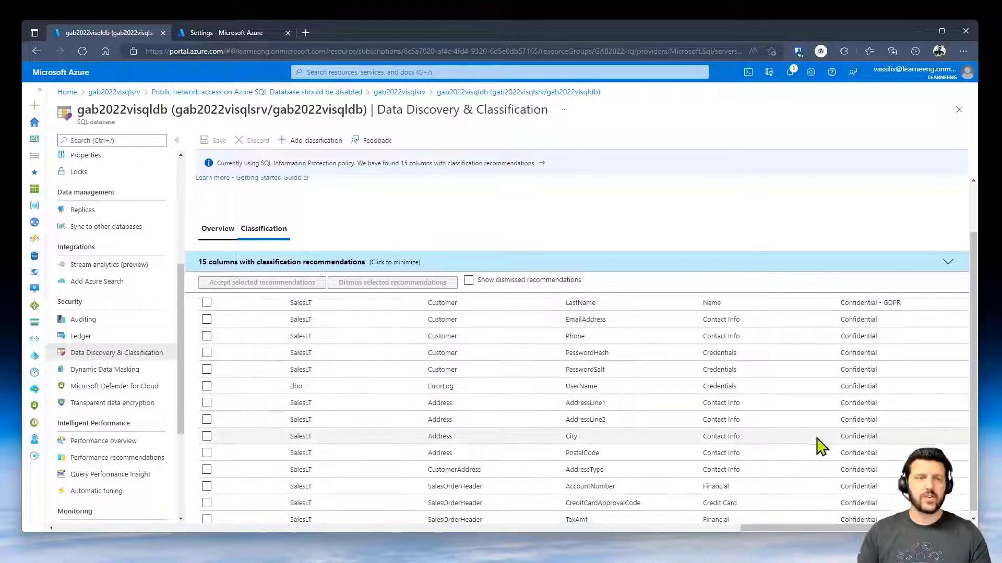
scroll(245, 336, up, 3)
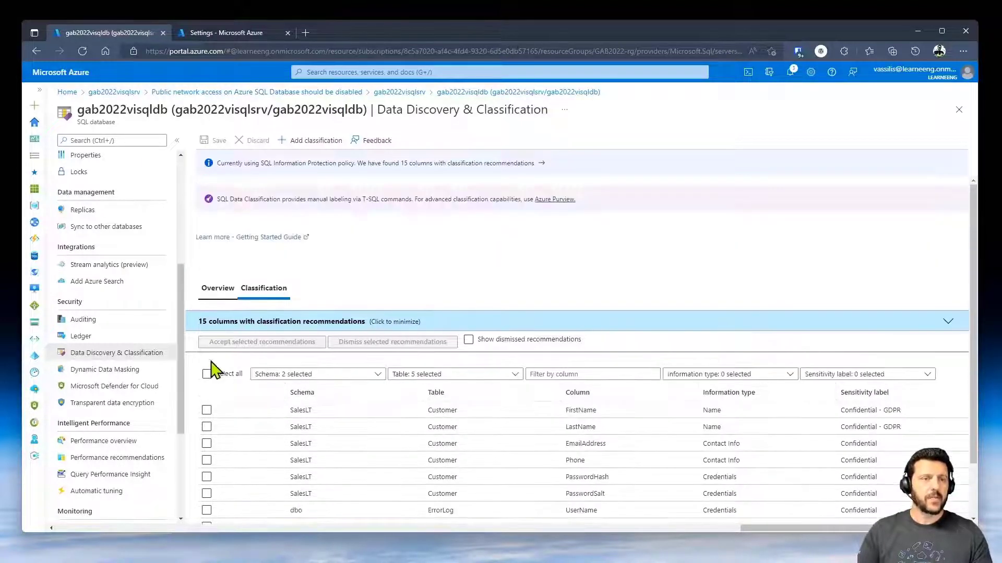
- Accept all recommended classifications, keeping TaxAmt labelled Confidential, without adding a new one
click(207, 374)
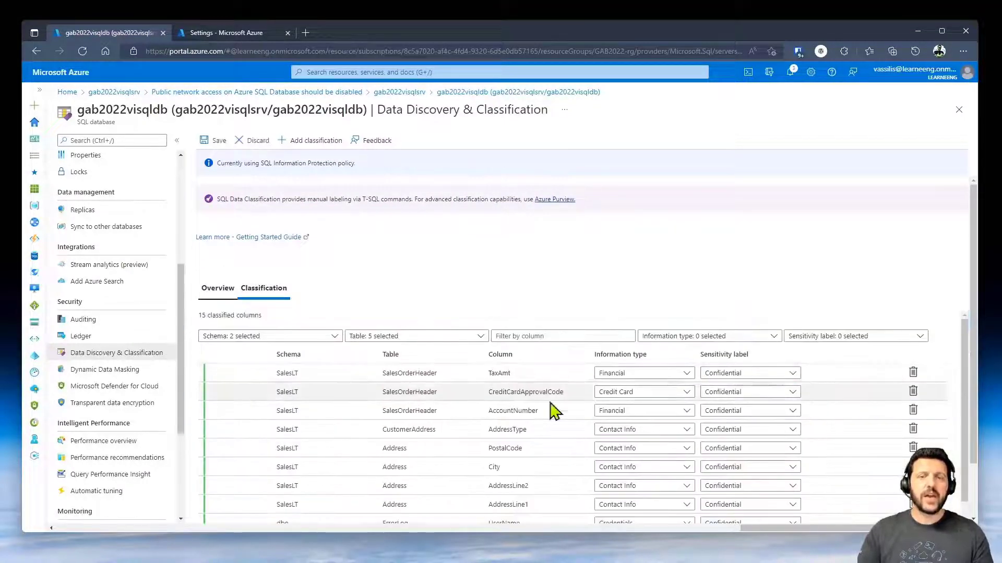
click(763, 376)
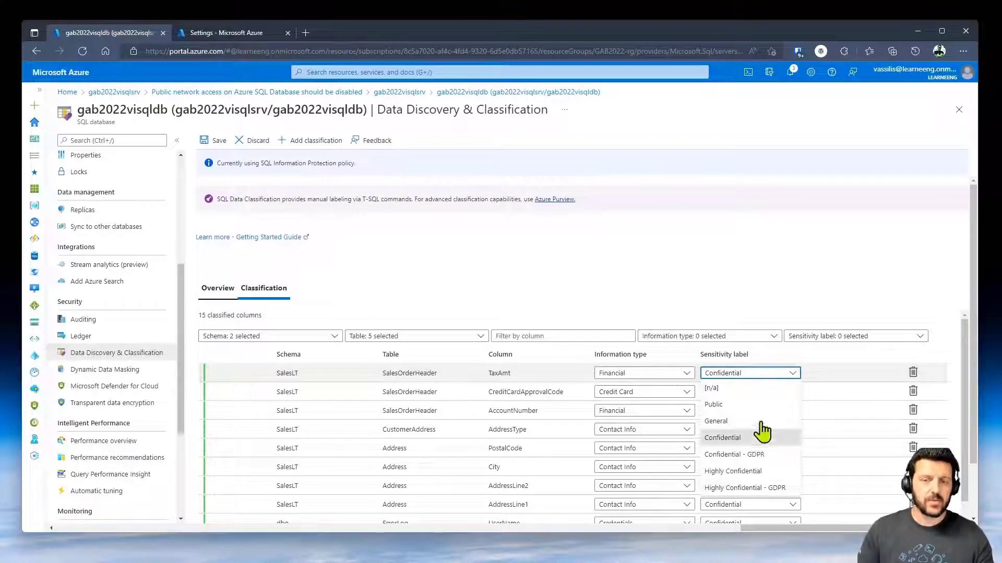
click(749, 376)
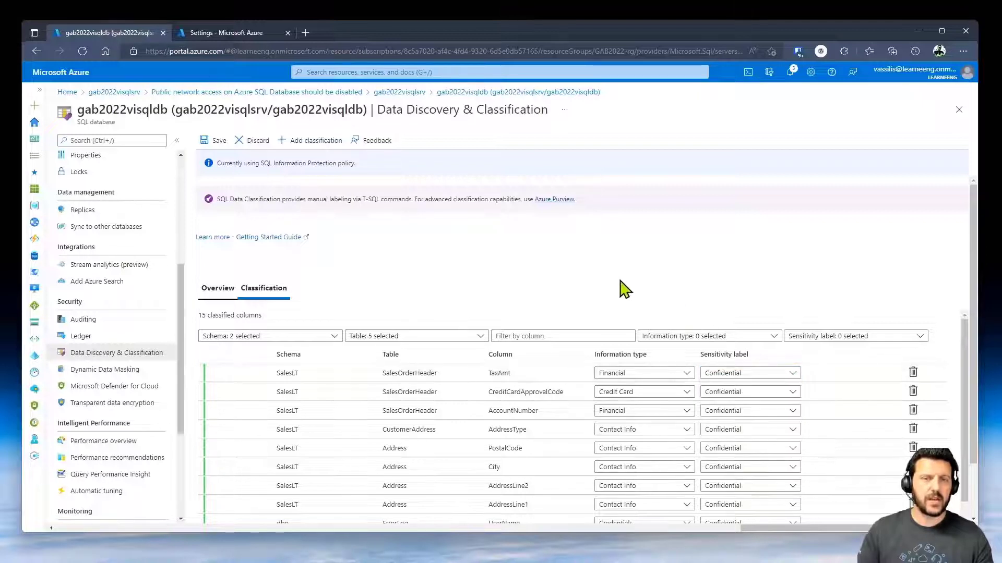
click(311, 145)
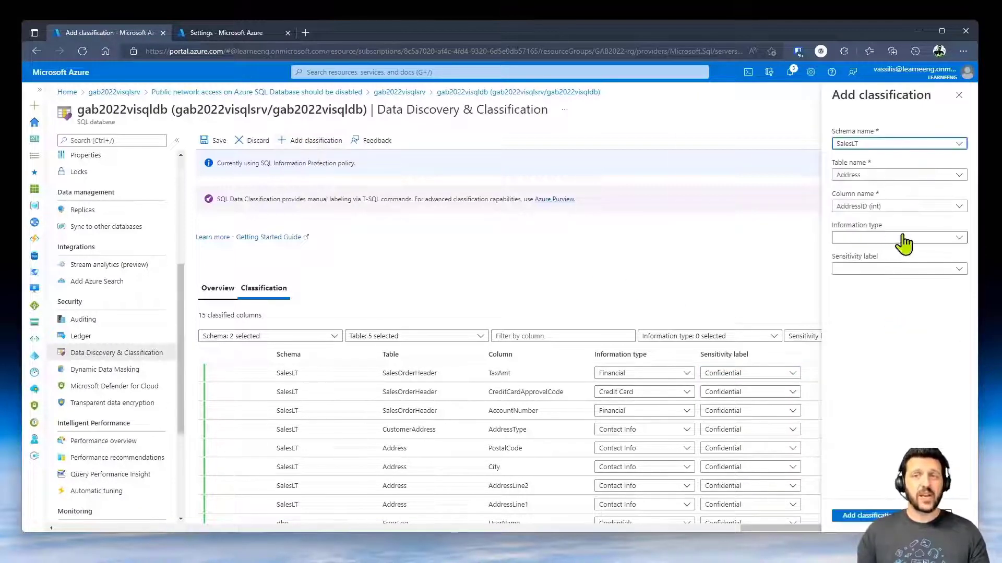
click(915, 239)
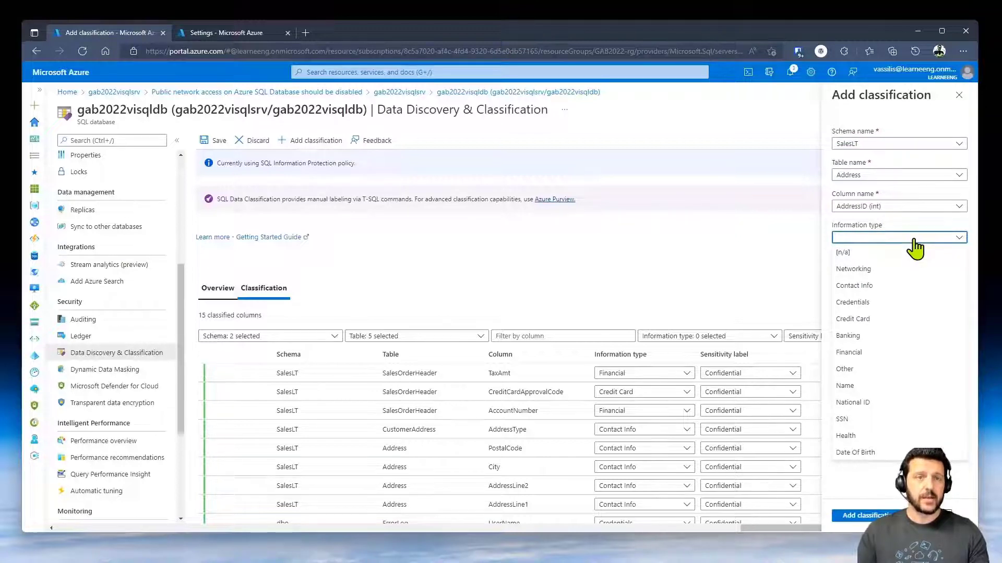
key(Escape)
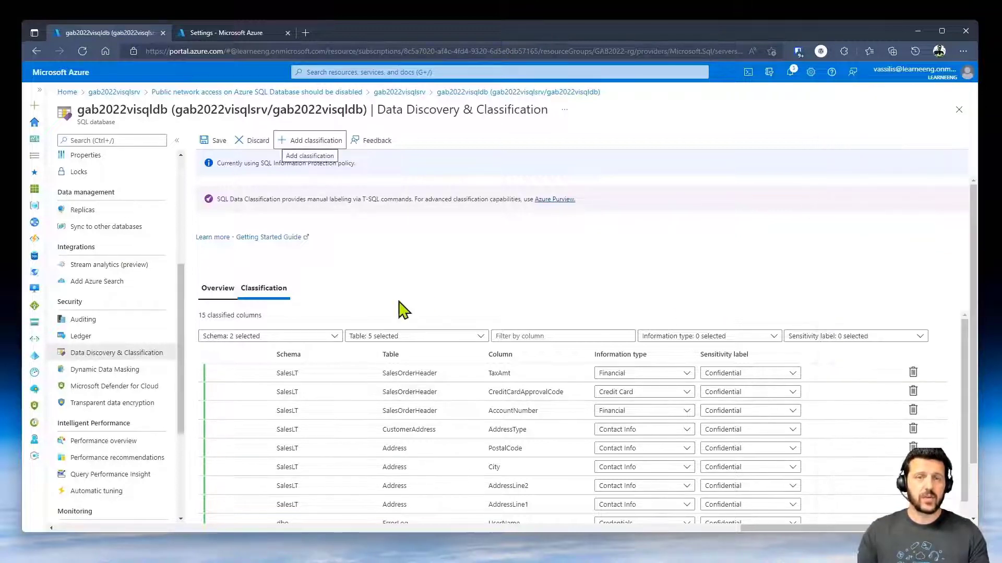
- Keep the unsaved classifications and save all 15 column classifications
click(218, 292)
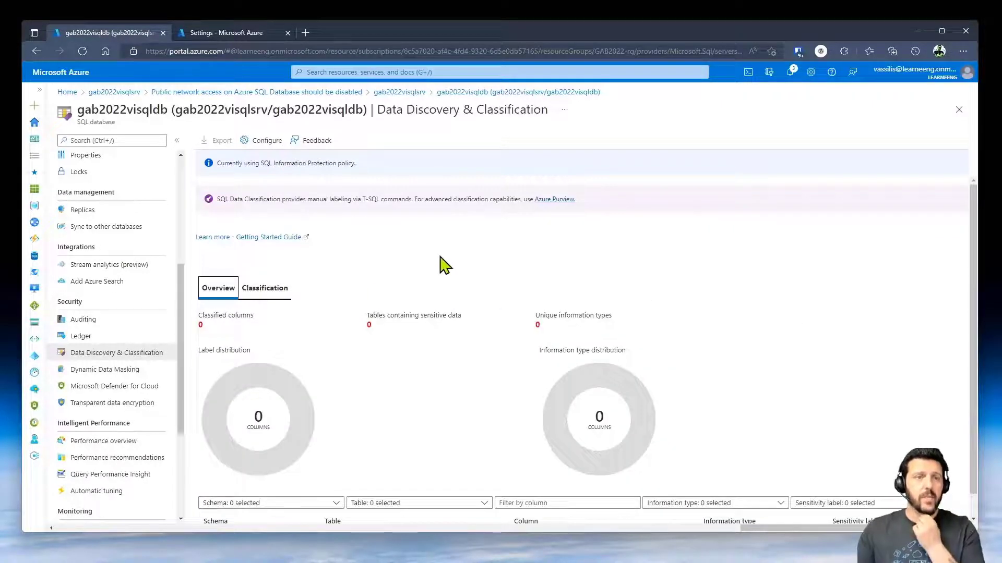
scroll(622, 292, down, 1)
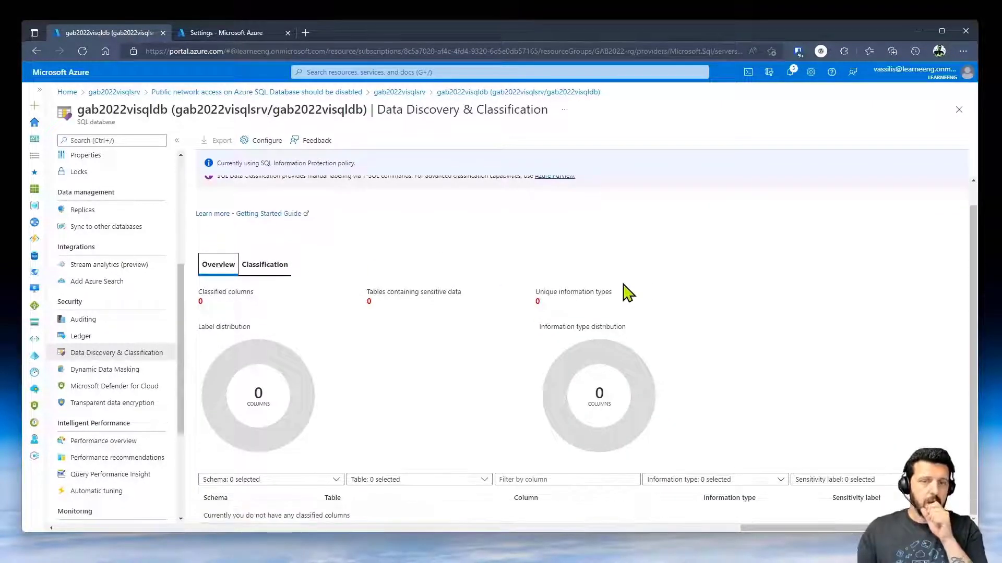
click(112, 370)
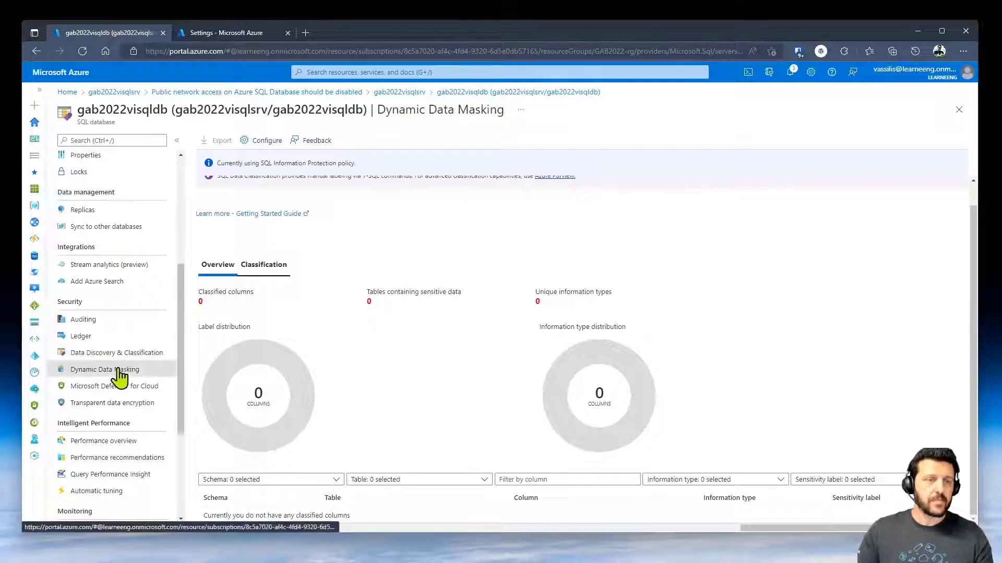
click(590, 108)
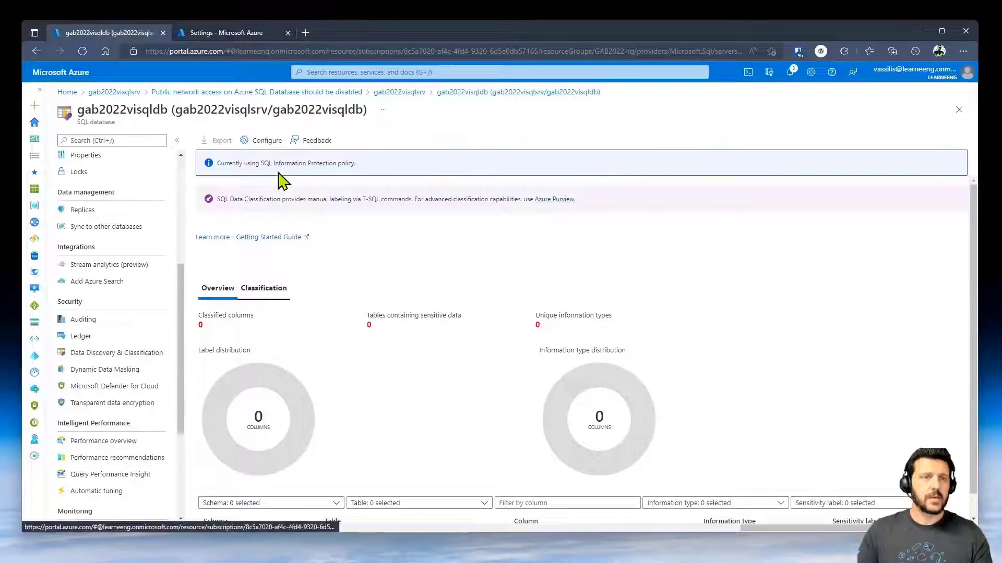
click(251, 290)
click(216, 140)
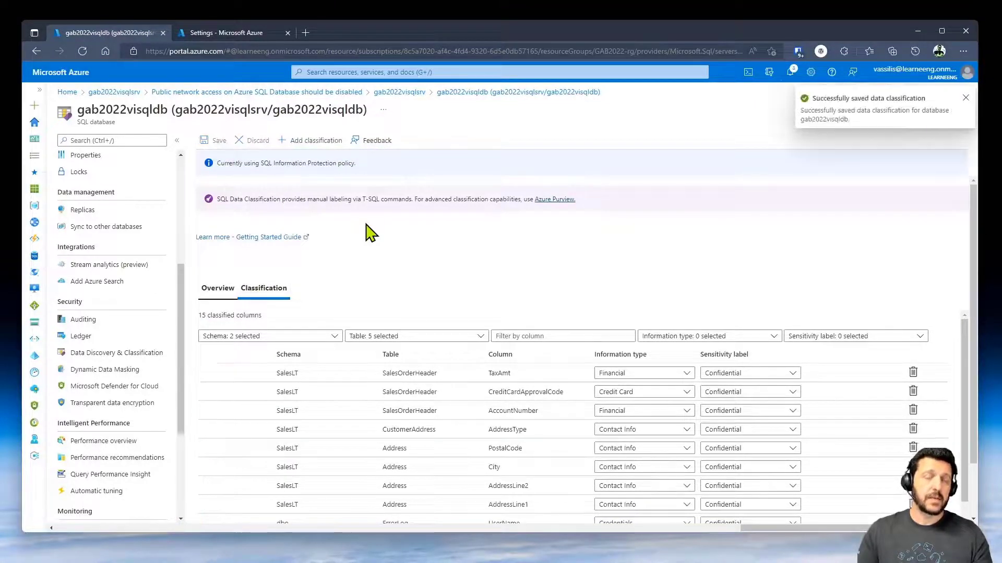
- Review the classification overview charts and the information protection sensitivity labels
click(218, 289)
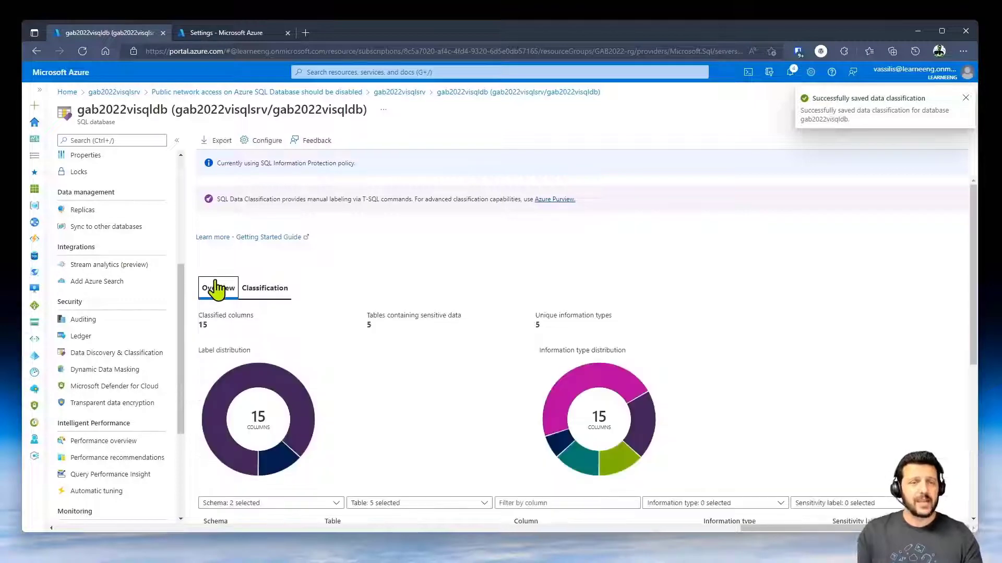
scroll(772, 331, down, 1)
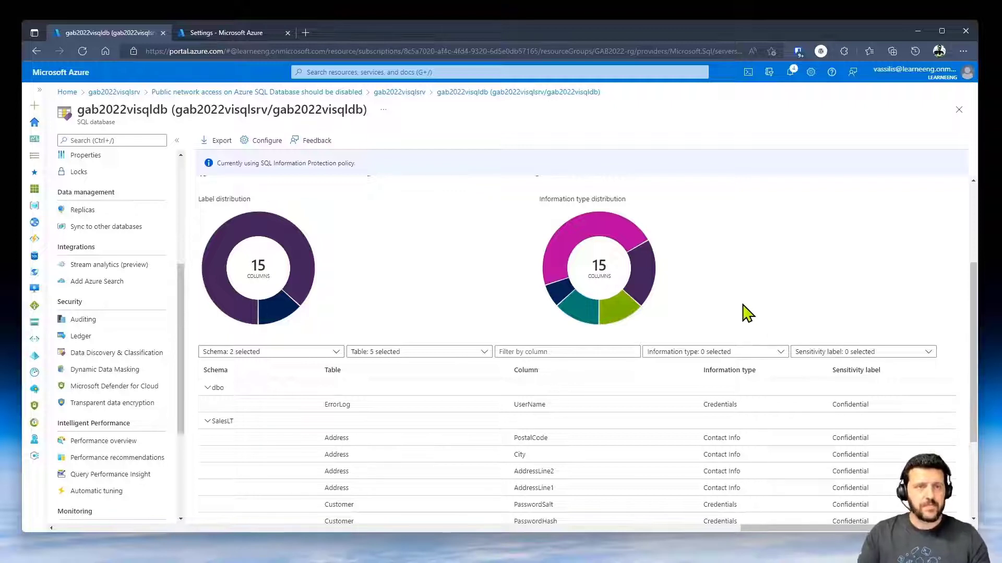
scroll(605, 276, down, 1)
click(267, 141)
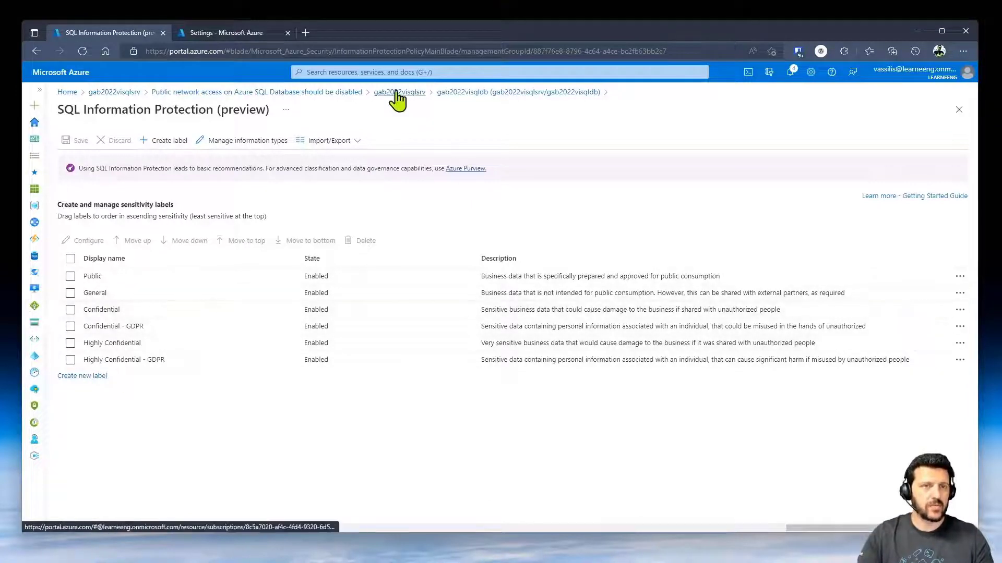
click(458, 95)
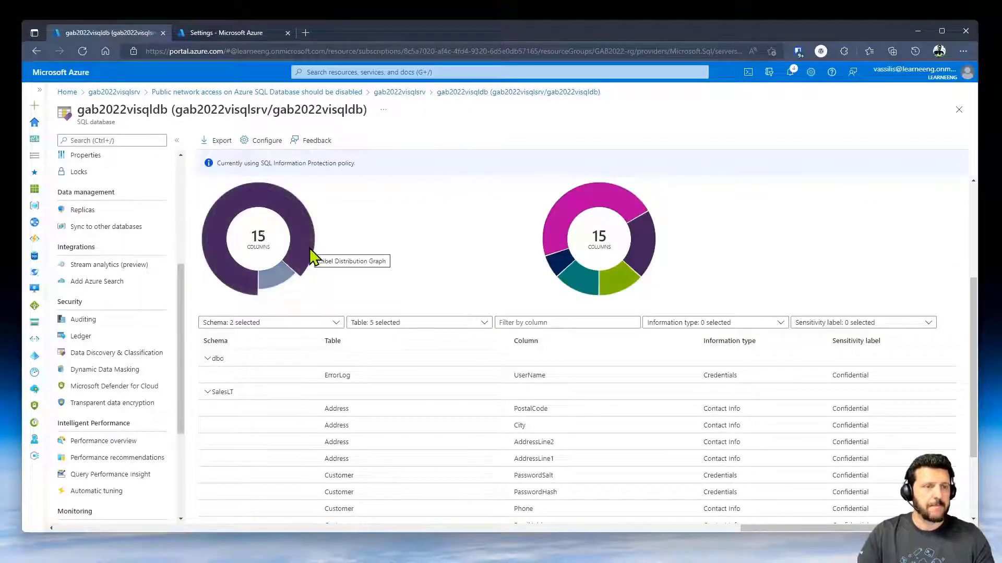
- View the database's Dynamic Data Masking settings, then move and widen the Management Studio window
click(144, 372)
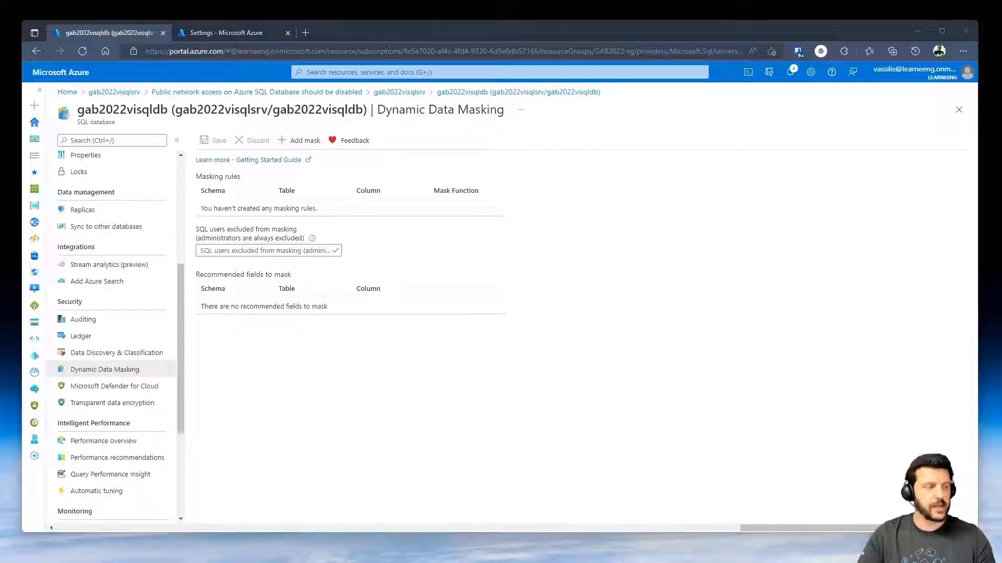
drag(0, 172, 421, 50)
drag(756, 315, 944, 322)
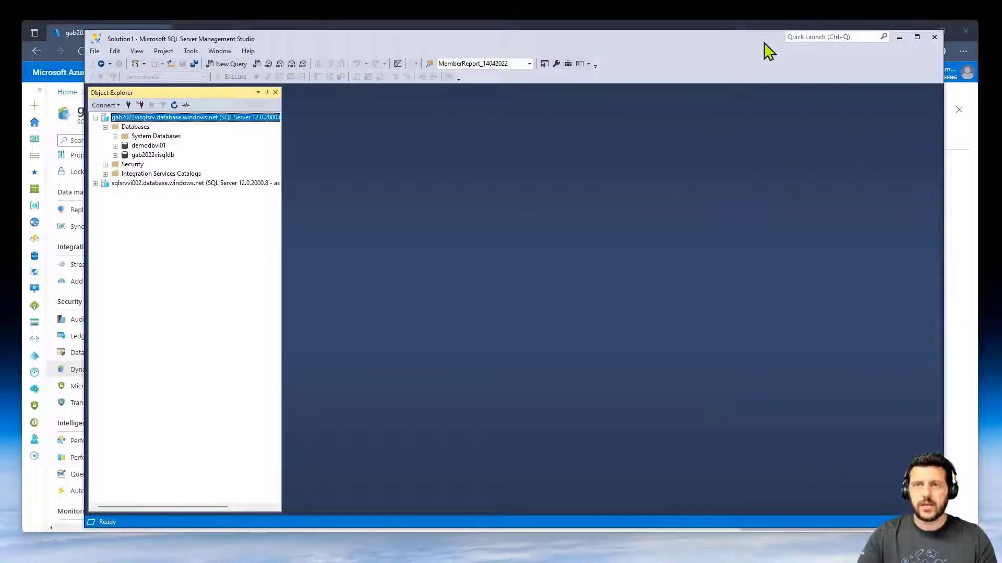
drag(755, 42, 731, 43)
- Minimize the browser, expand gab2022visqldb, and load the recent script ddm and rls.sql
click(926, 86)
click(917, 31)
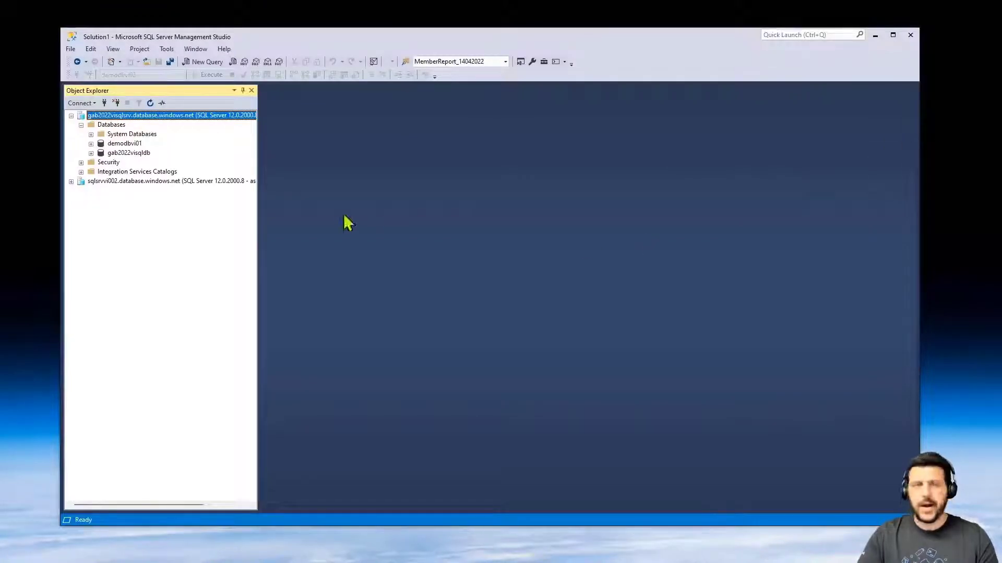
click(90, 153)
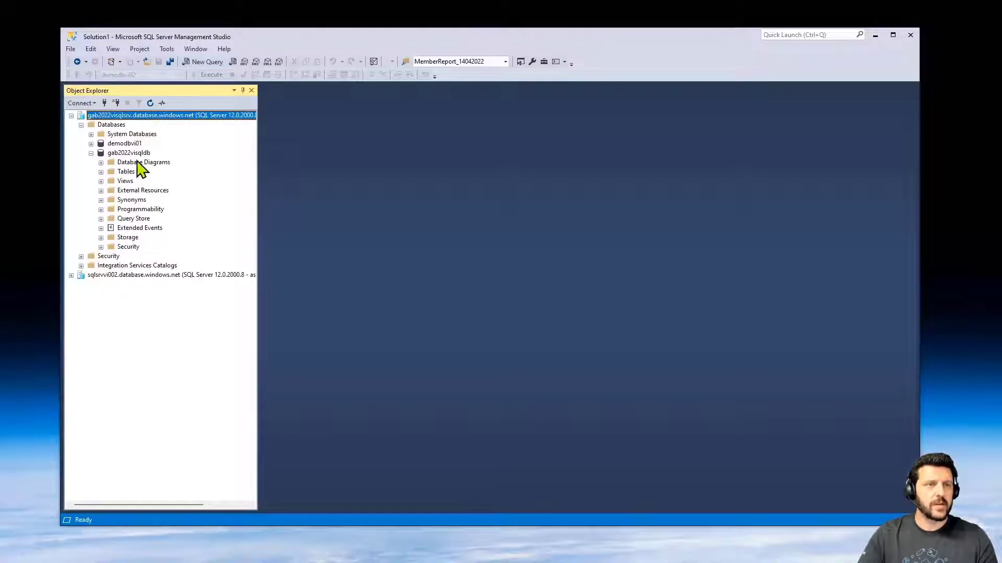
click(135, 154)
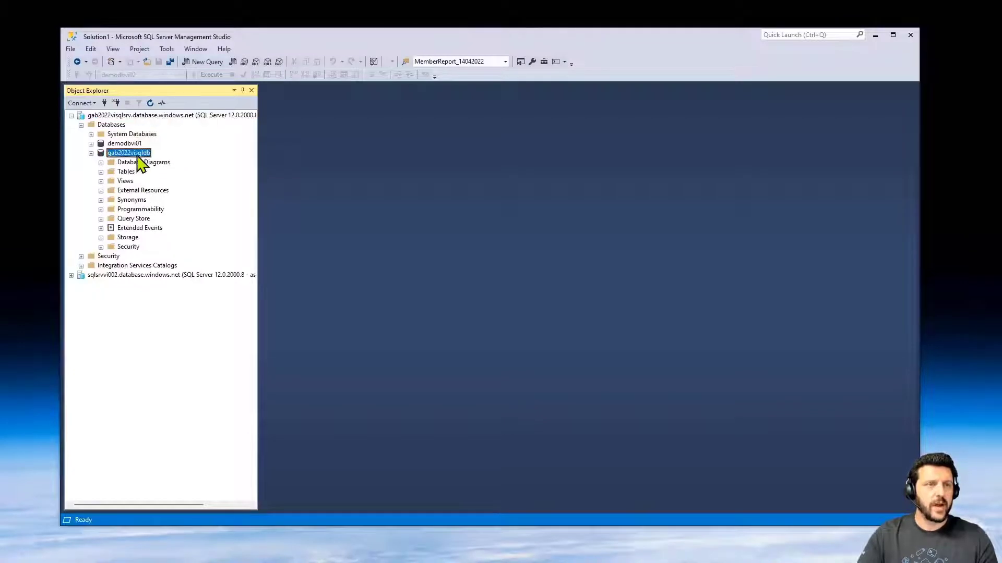
click(70, 49)
mouse_move(150, 234)
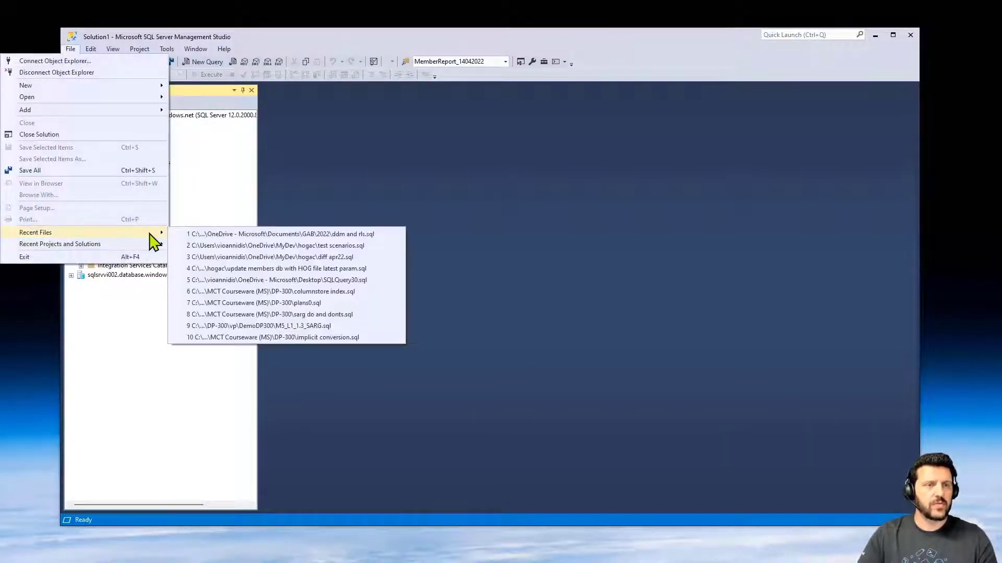
click(197, 235)
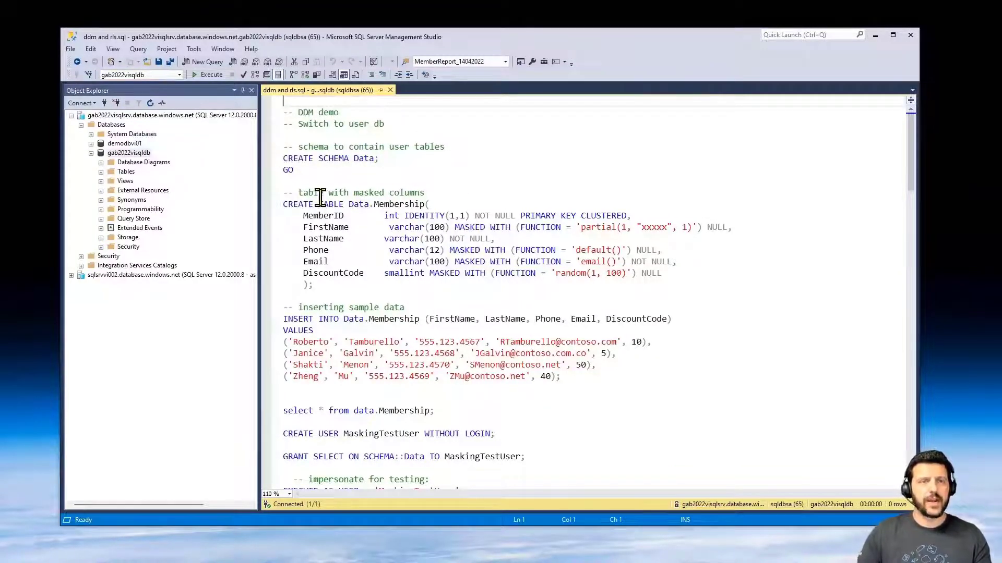
- Run the CREATE SCHEMA, CREATE TABLE and INSERT statements for Data.Membership
drag(283, 159, 595, 379)
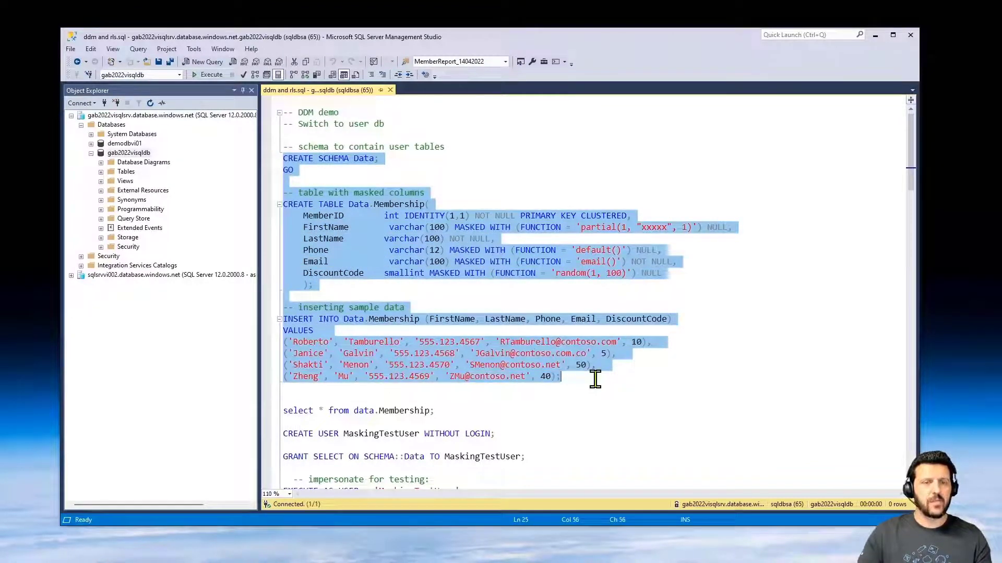
click(196, 76)
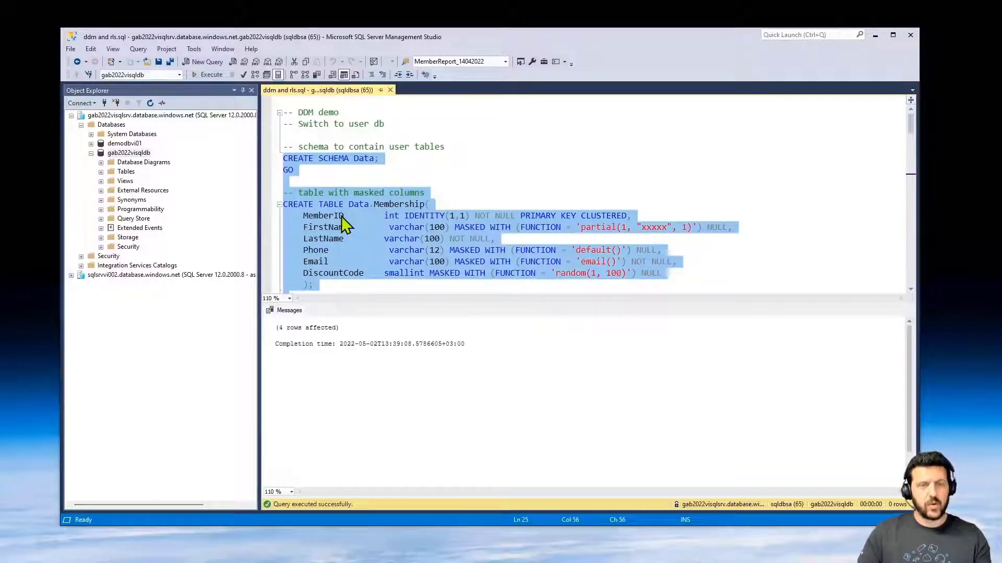
key(ctrl+r)
- Query Data.Membership as administrator, showing the four rows unmasked
drag(441, 411, 283, 411)
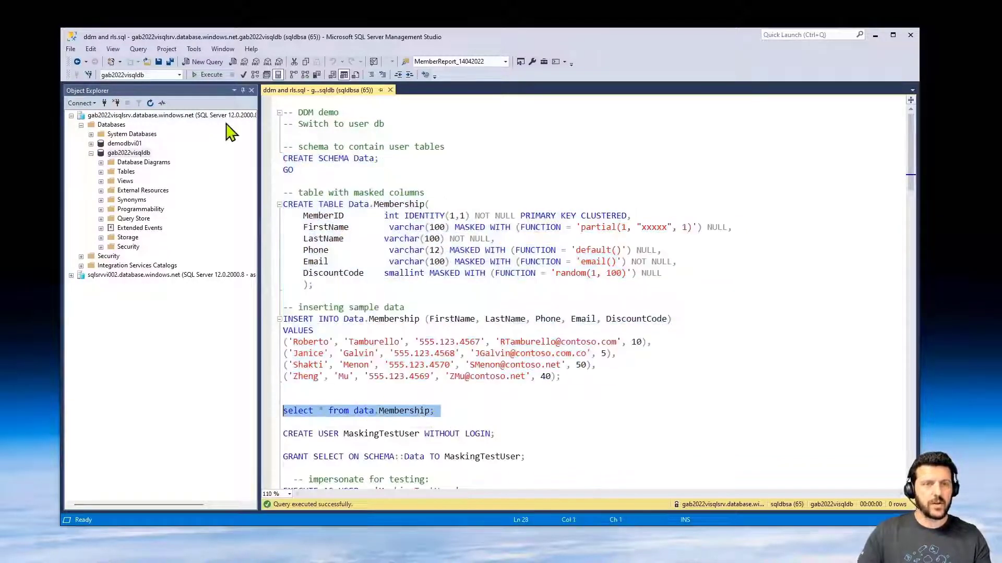
click(204, 77)
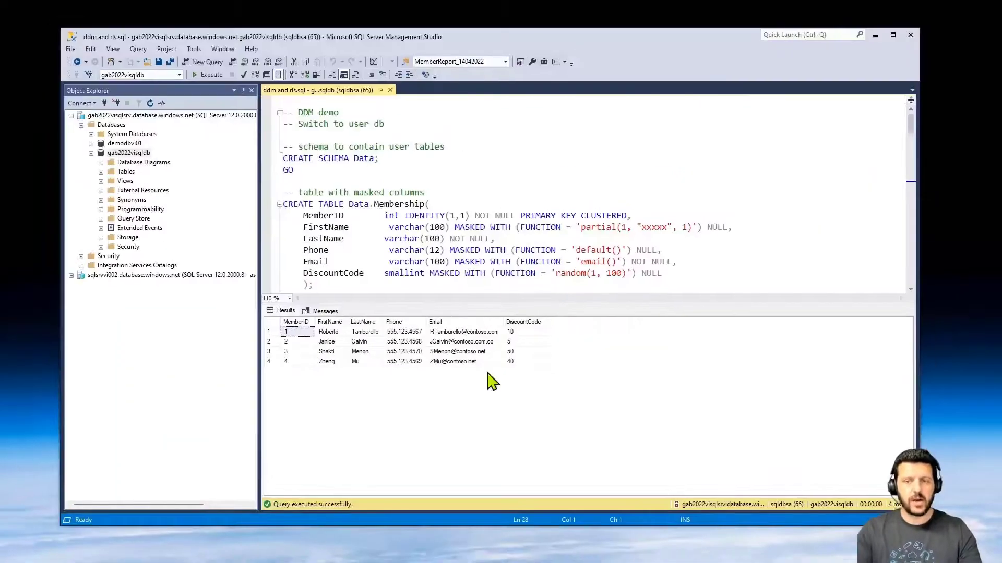
click(487, 224)
scroll(495, 221, down, 7)
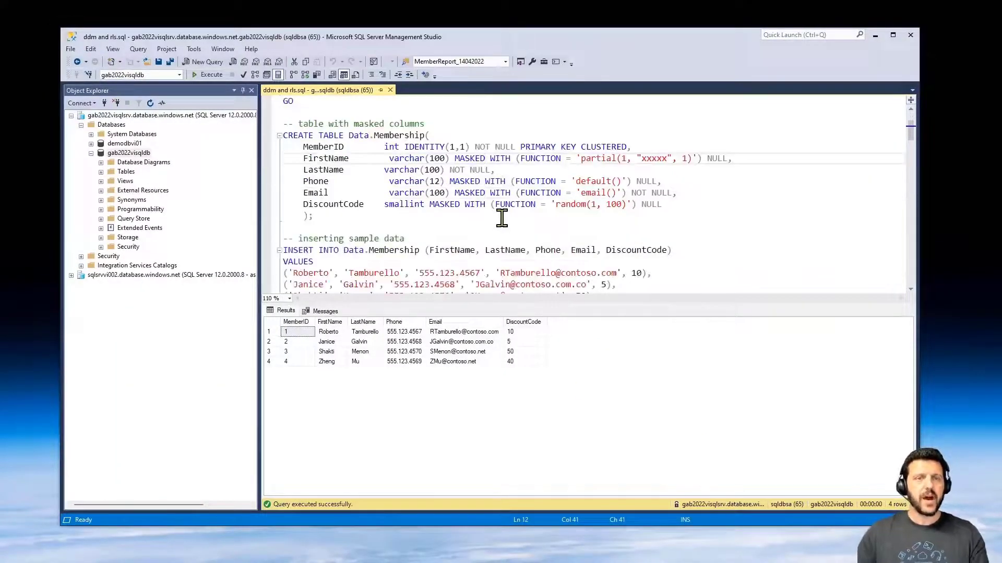
drag(509, 194, 283, 191)
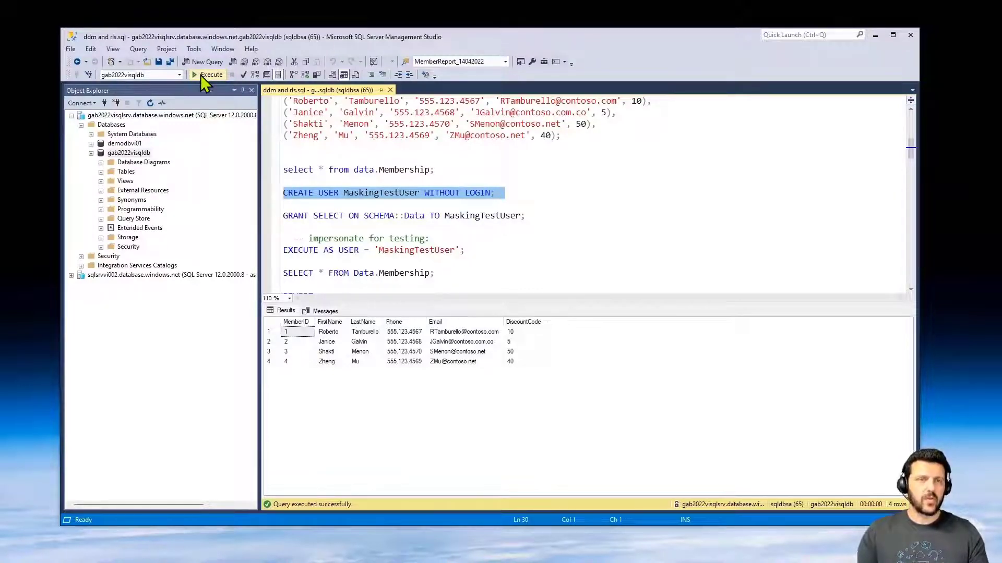
- Create the MaskingTestUser database user and grant it read access to the Data schema
click(203, 76)
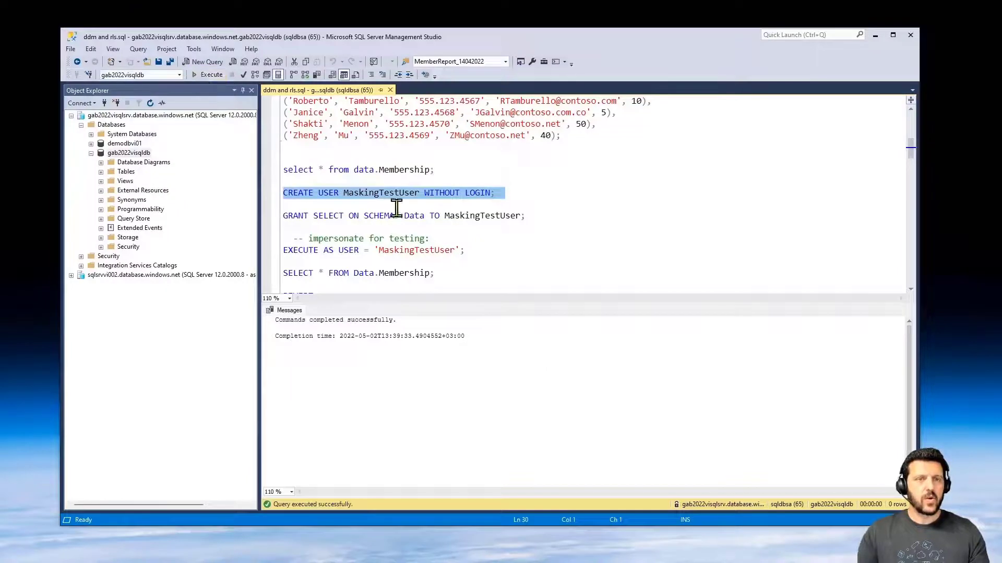
drag(537, 215, 272, 214)
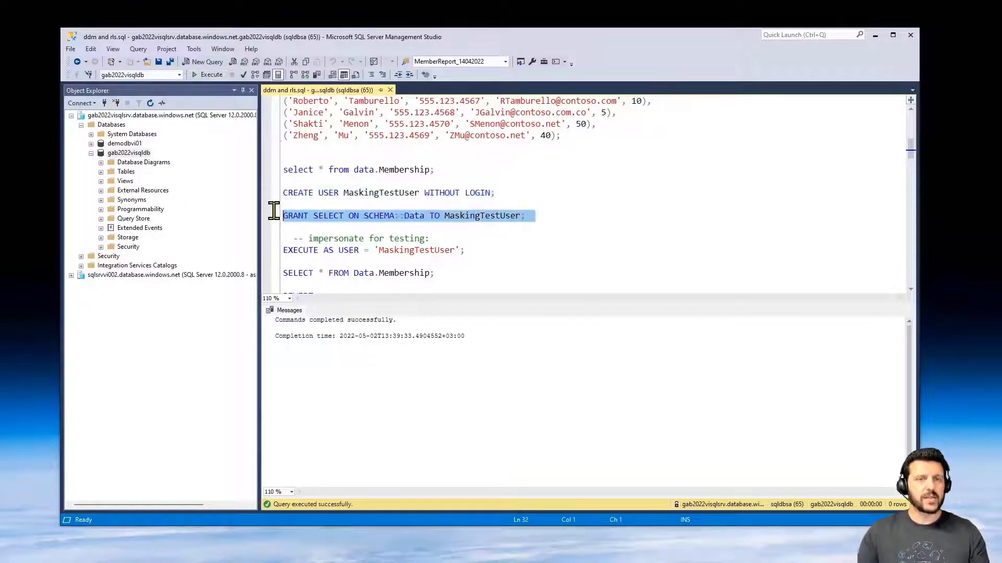
click(207, 74)
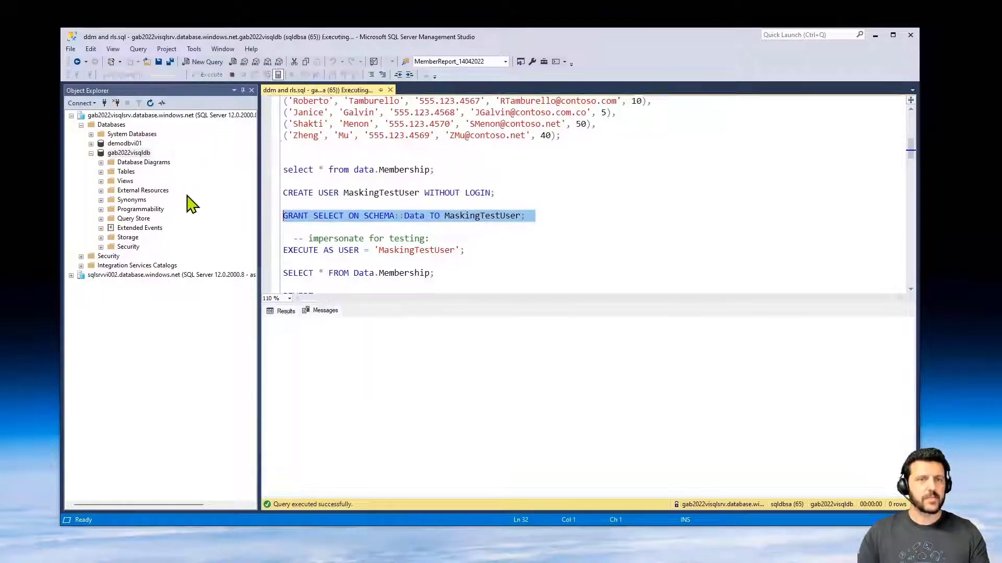
- Impersonate MaskingTestUser and query Membership, showing masked phone, e-mail and discount values
drag(472, 250, 272, 244)
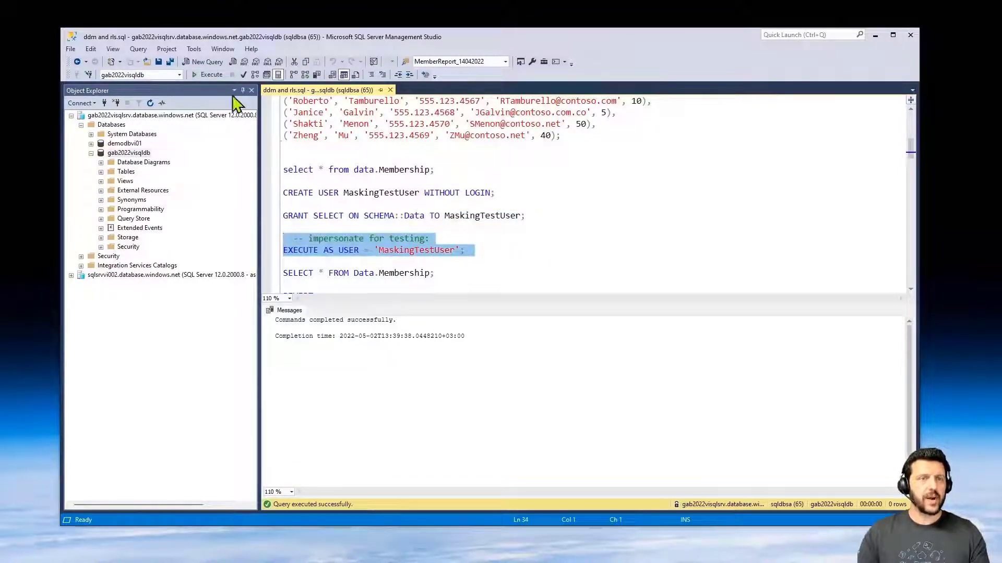
click(211, 78)
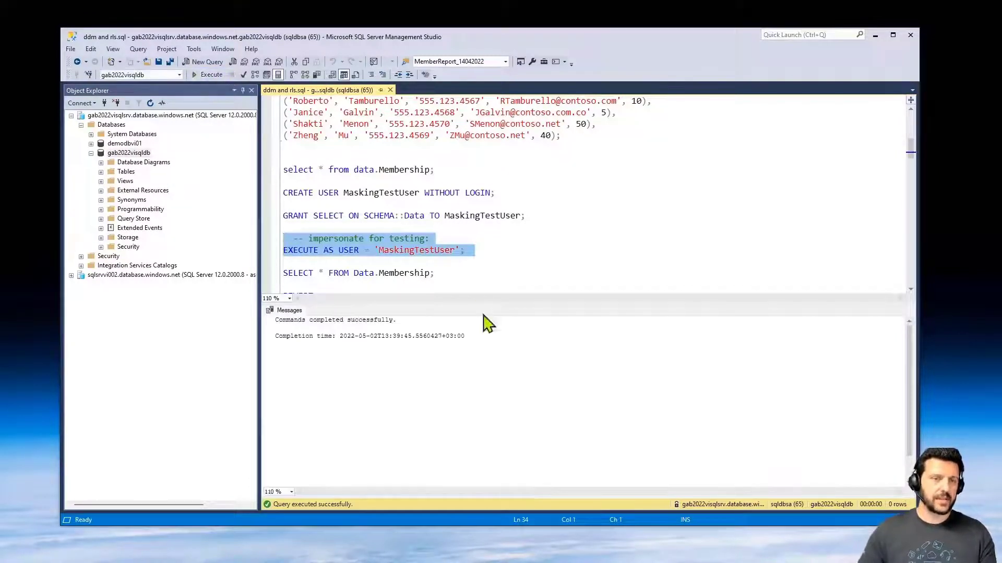
drag(444, 273, 280, 275)
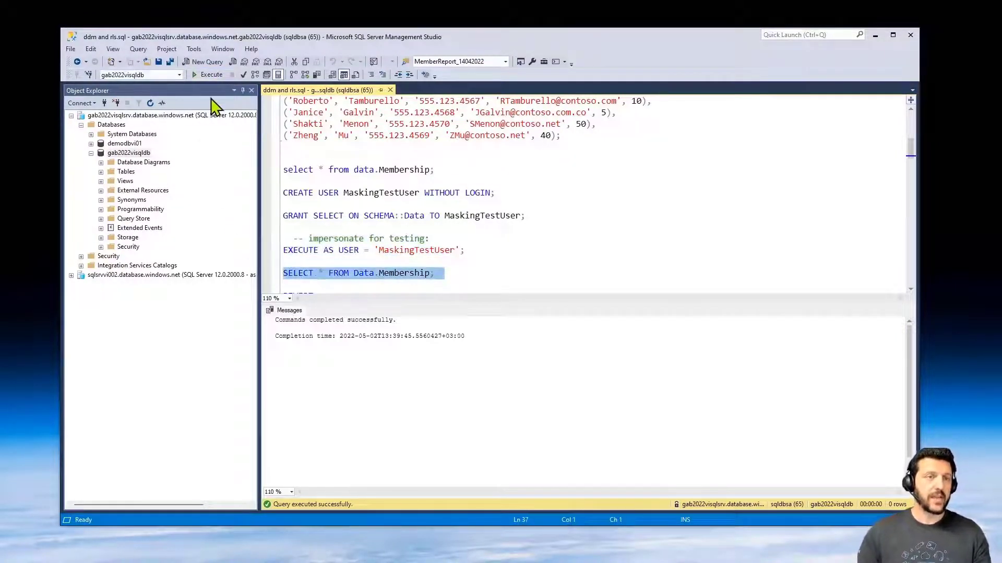
click(213, 77)
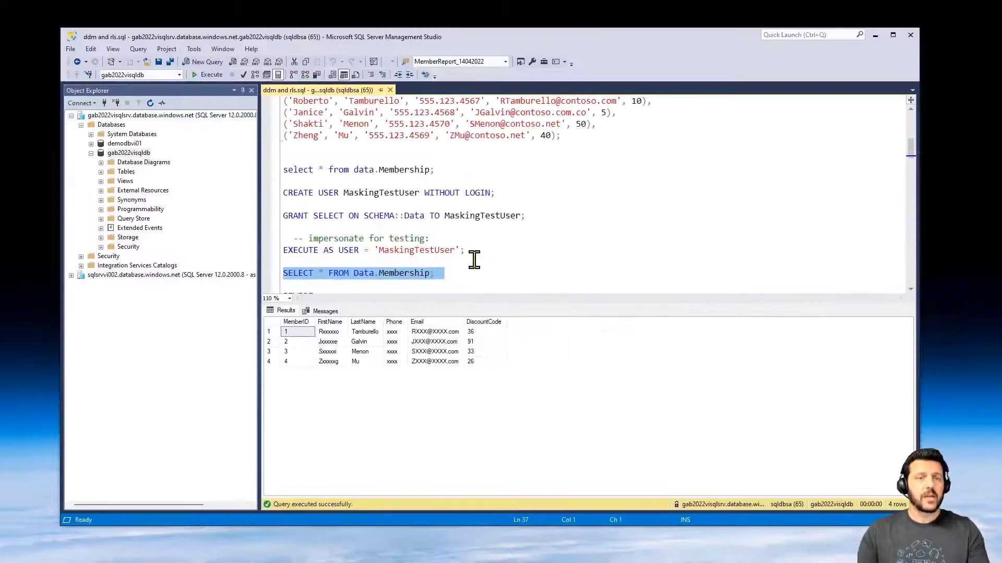
- Revert impersonation and rerun the Membership query to see unmasked data
click(541, 144)
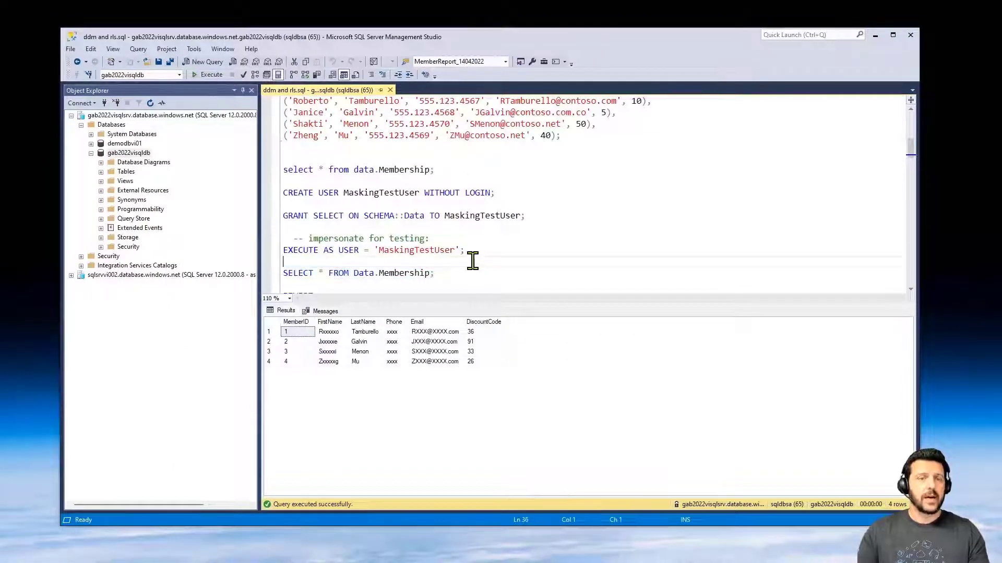
scroll(304, 122, down, 2)
drag(320, 228, 264, 217)
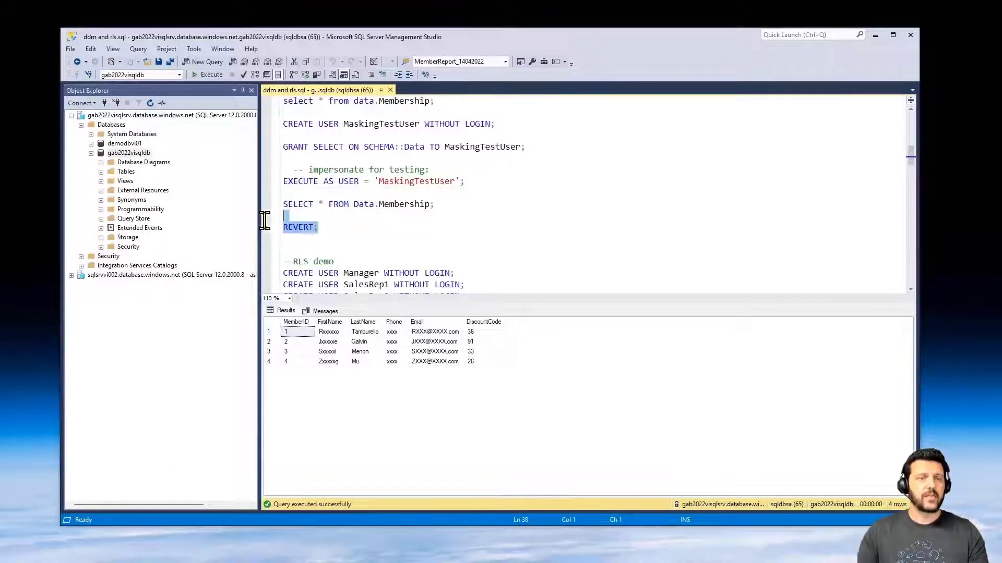
click(201, 74)
drag(443, 204, 249, 177)
click(215, 77)
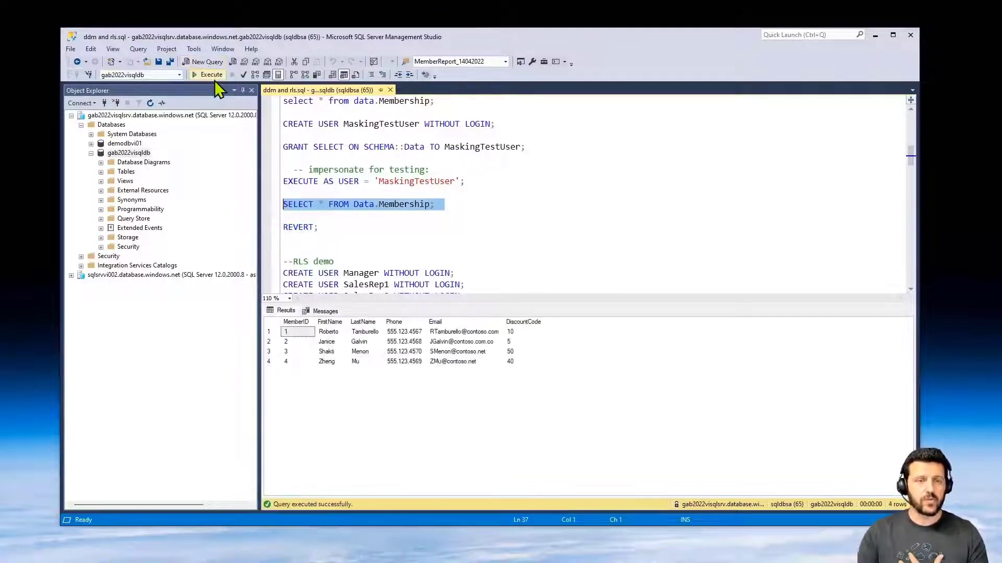
- Scroll the script down to the --RLS demo section and clear the selection
scroll(476, 250, up, 4)
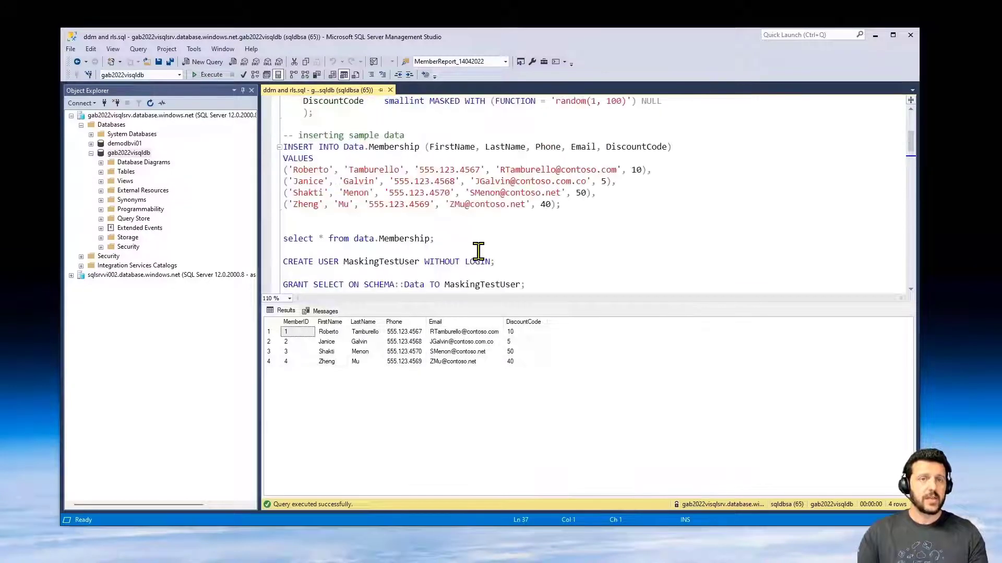
scroll(459, 229, up, 2)
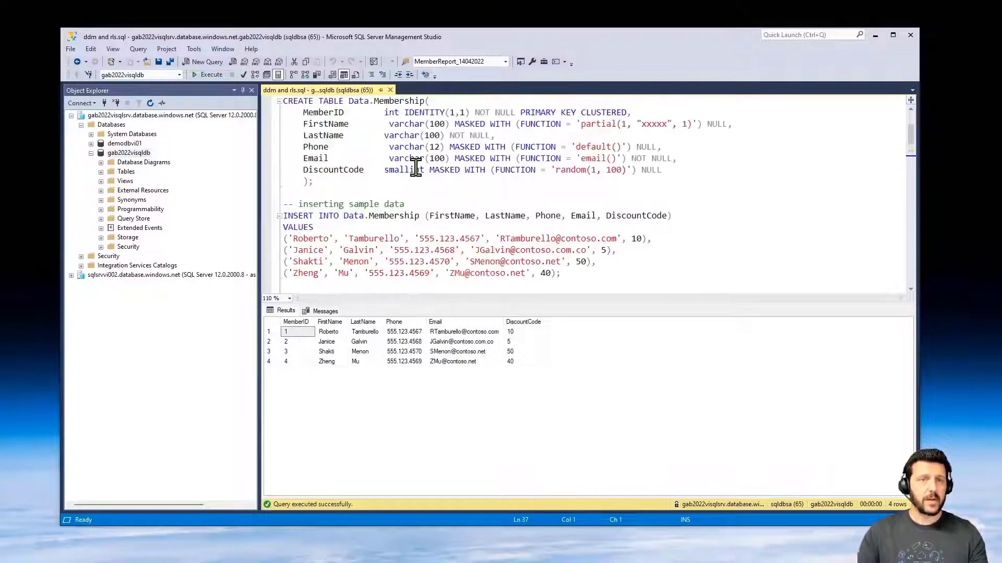
scroll(542, 181, up, 1)
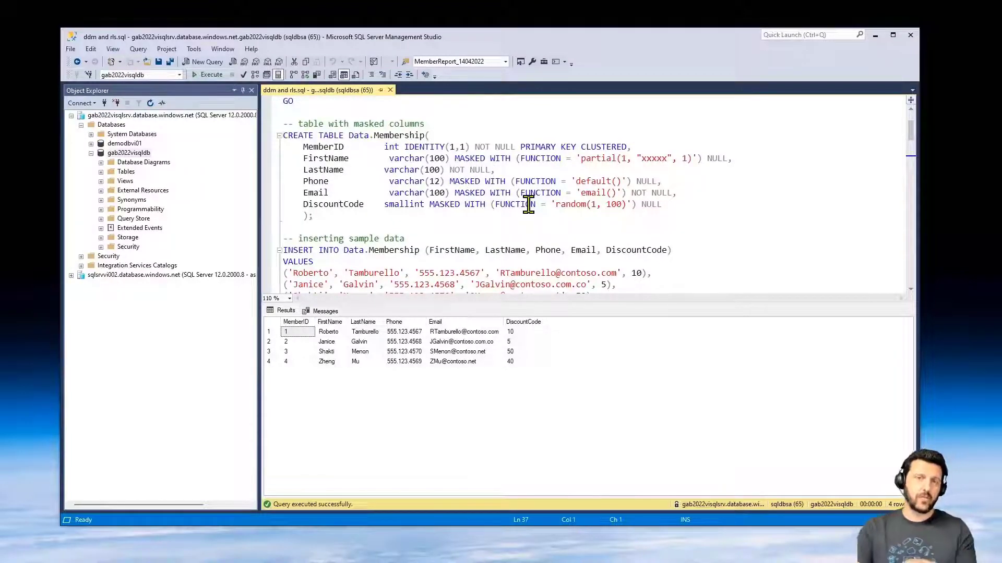
scroll(553, 219, down, 3)
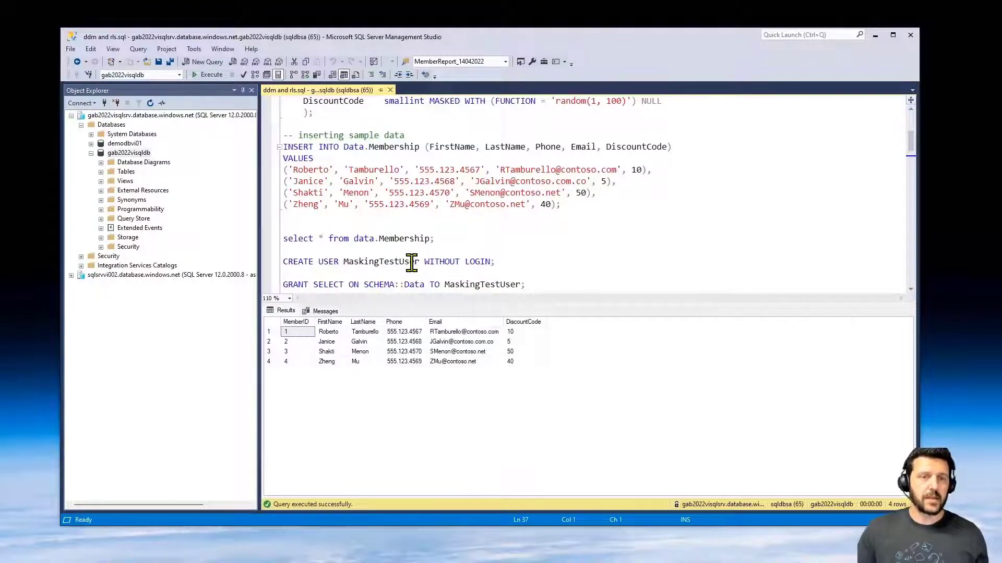
scroll(411, 262, down, 1)
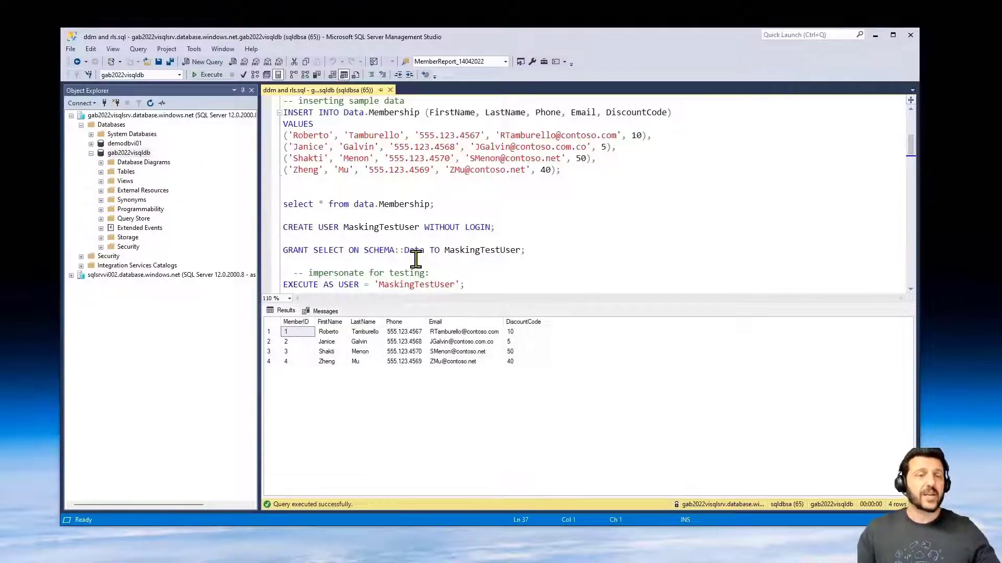
scroll(444, 255, down, 3)
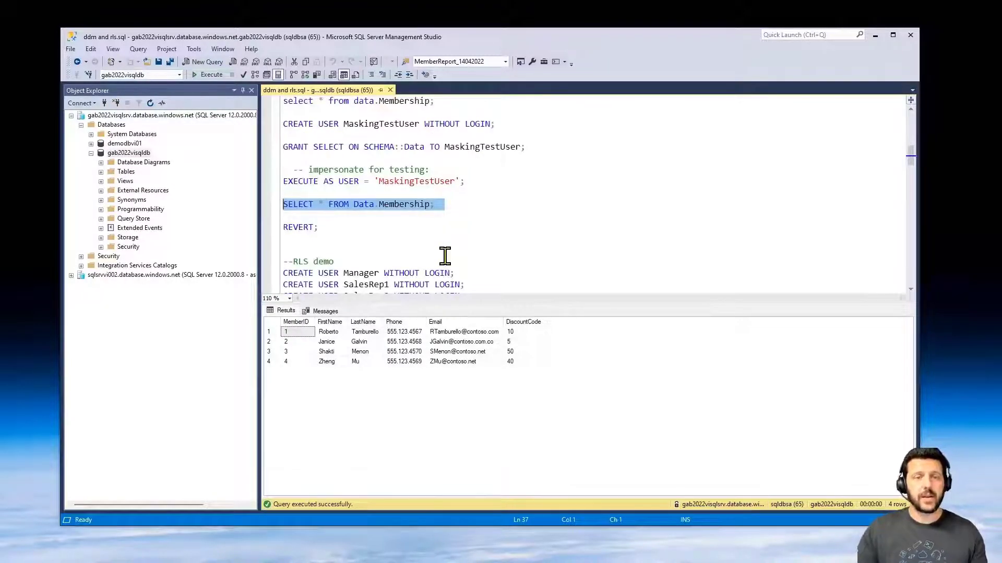
scroll(444, 255, down, 3)
click(444, 255)
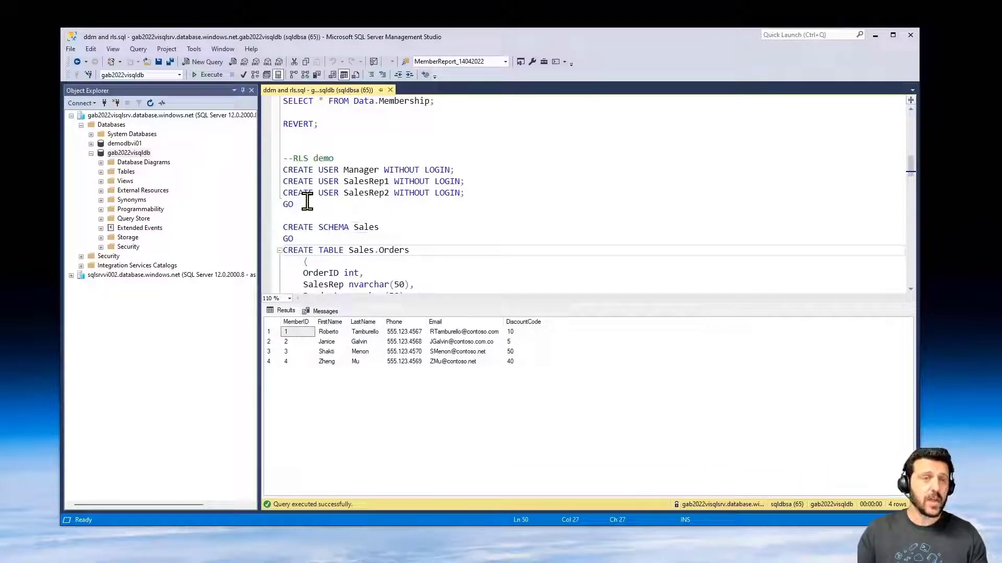
- Create the Manager, SalesRep1 and SalesRep2 database users
drag(283, 158, 286, 215)
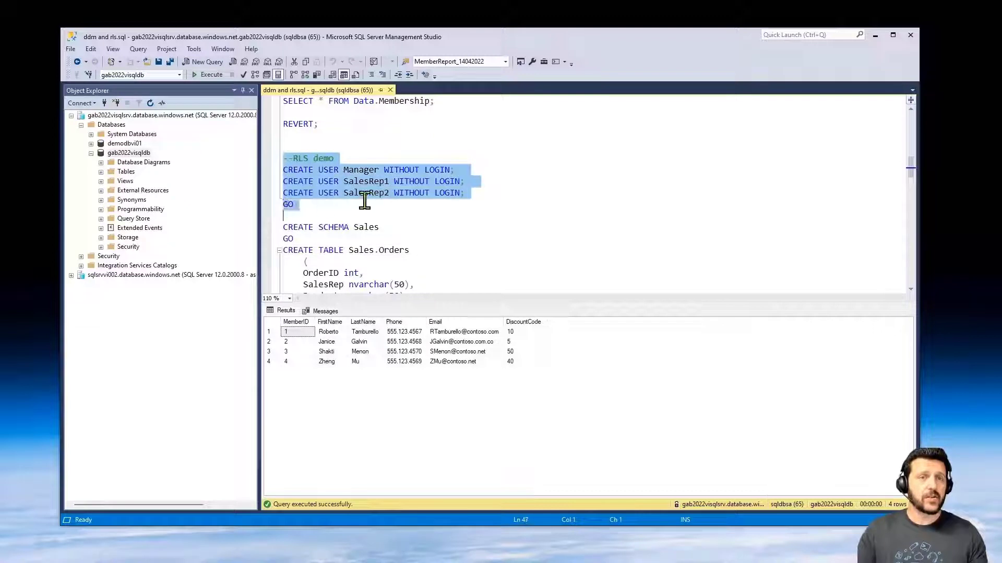
click(208, 76)
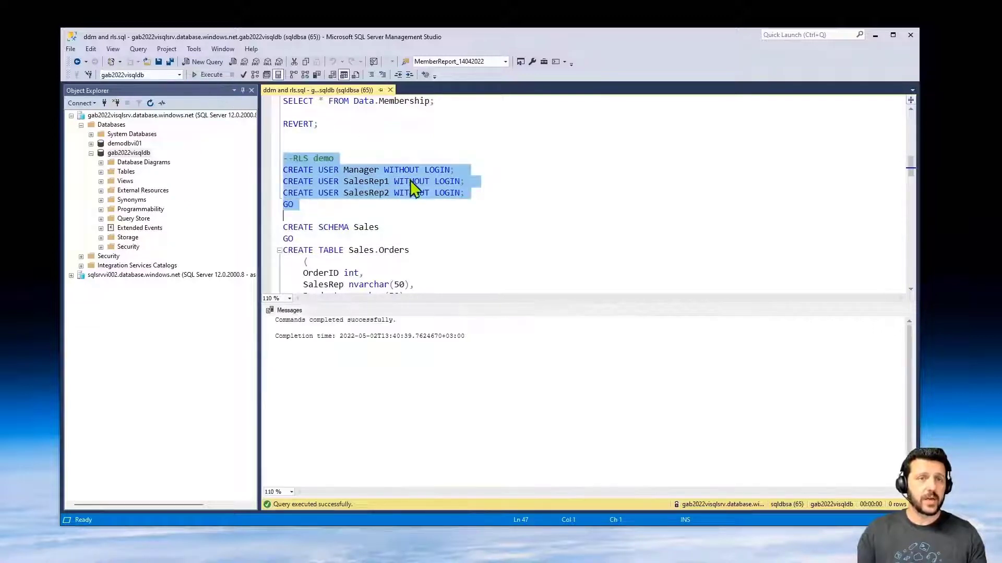
scroll(487, 220, down, 1)
scroll(492, 213, down, 1)
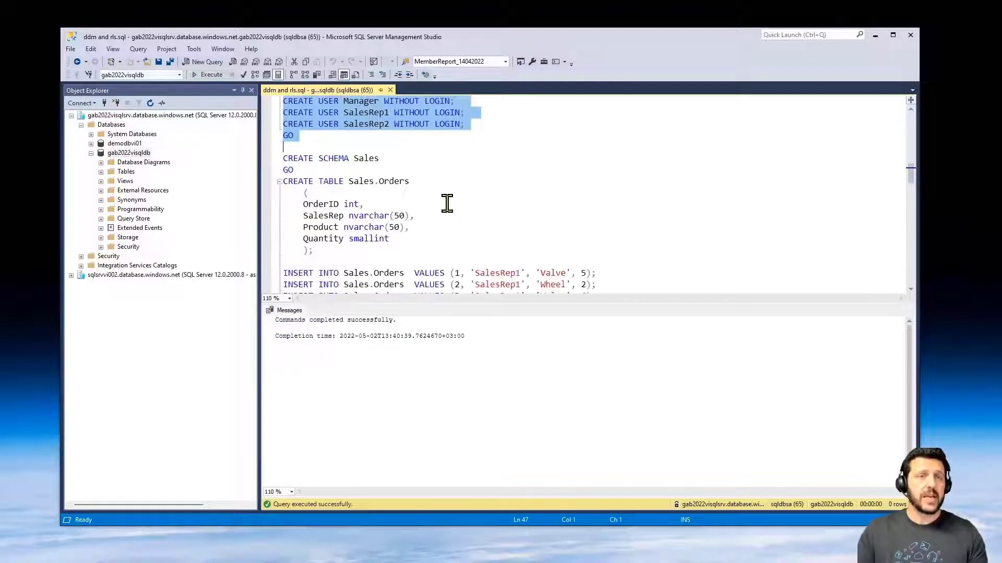
- Create the Sales.Orders table with six order rows and list them
click(283, 158)
drag(283, 158, 334, 232)
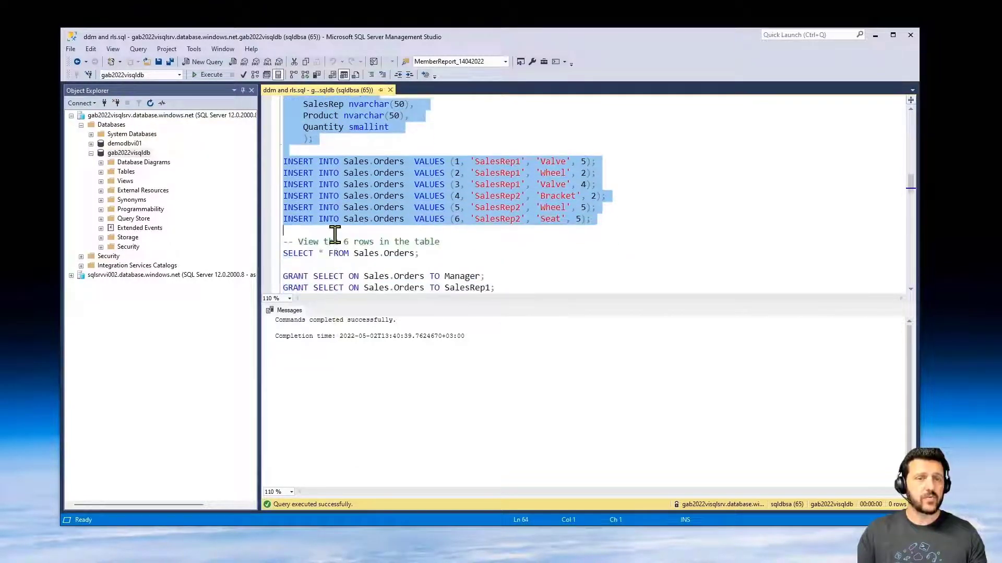
click(209, 77)
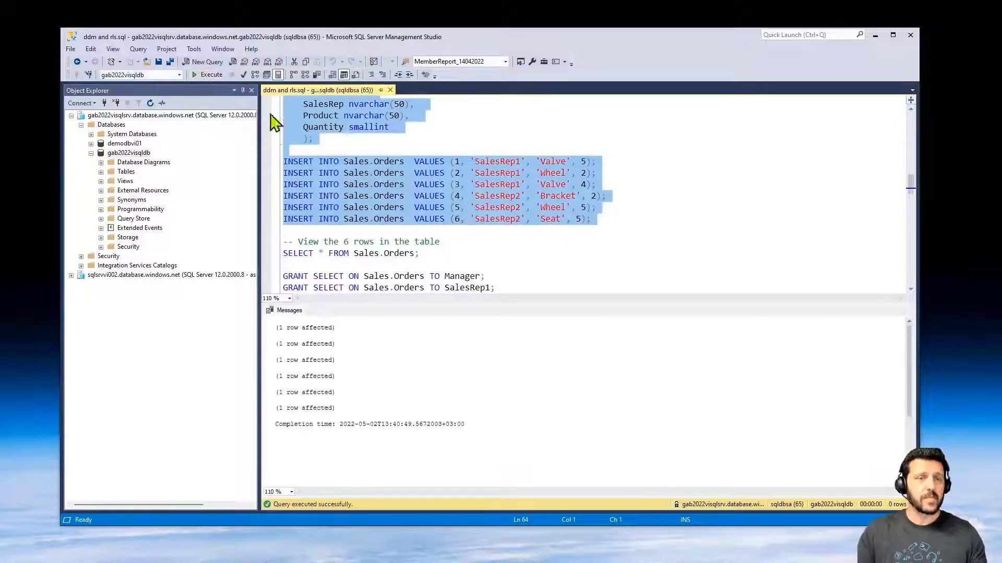
drag(441, 255, 272, 257)
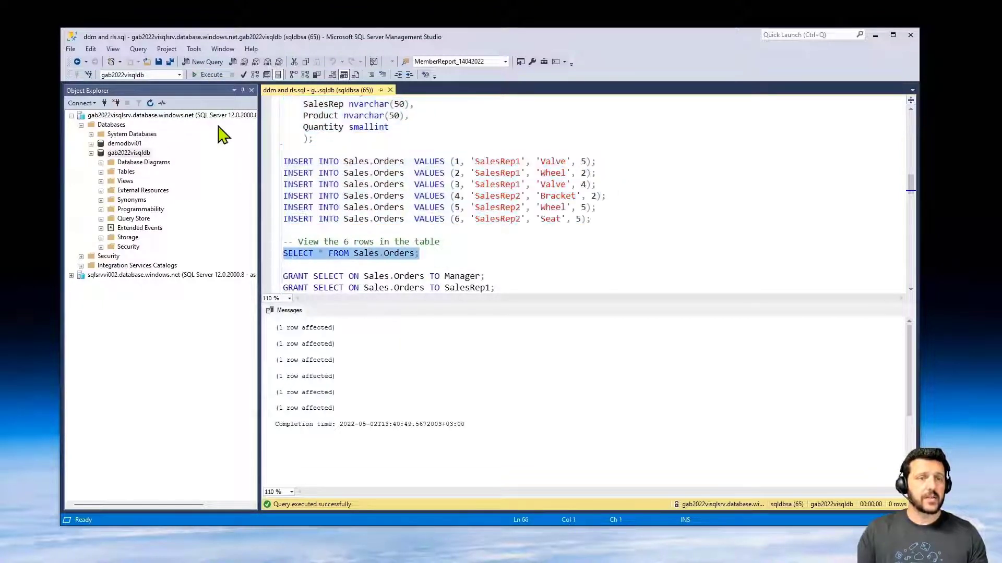
click(198, 76)
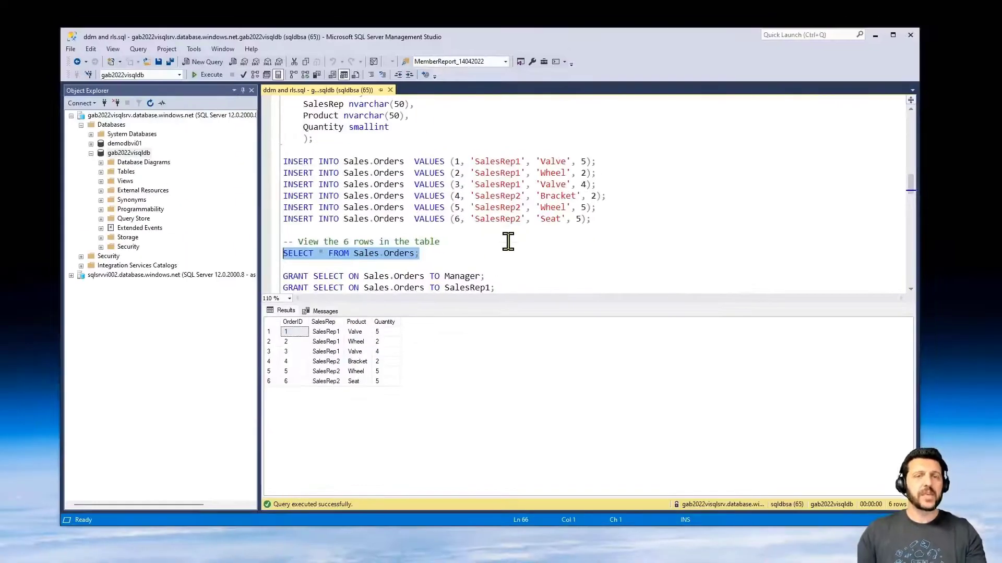
- Grant SELECT on Sales.Orders to Manager, SalesRep1 and SalesRep2
click(678, 147)
scroll(678, 147, down, 2)
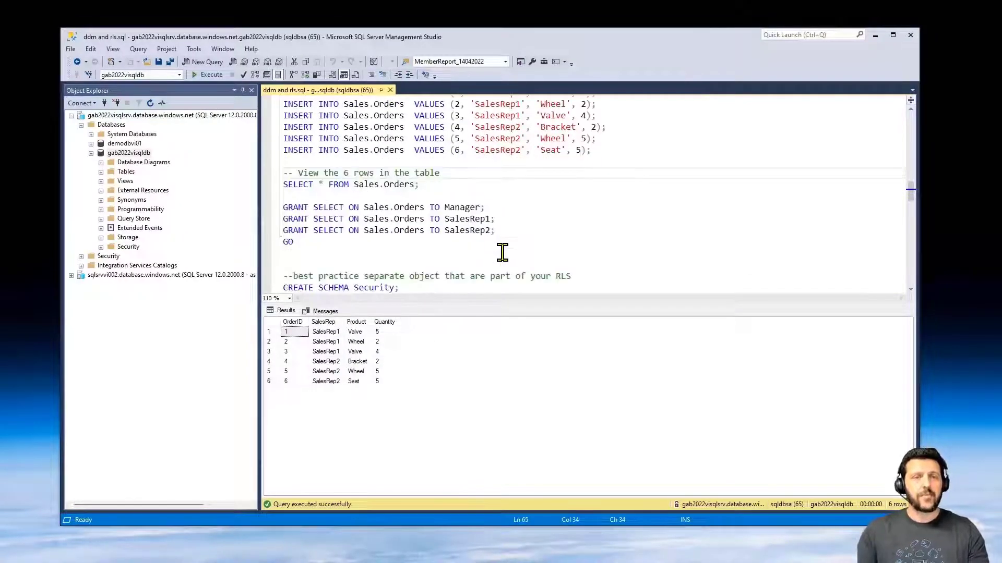
drag(295, 242, 272, 210)
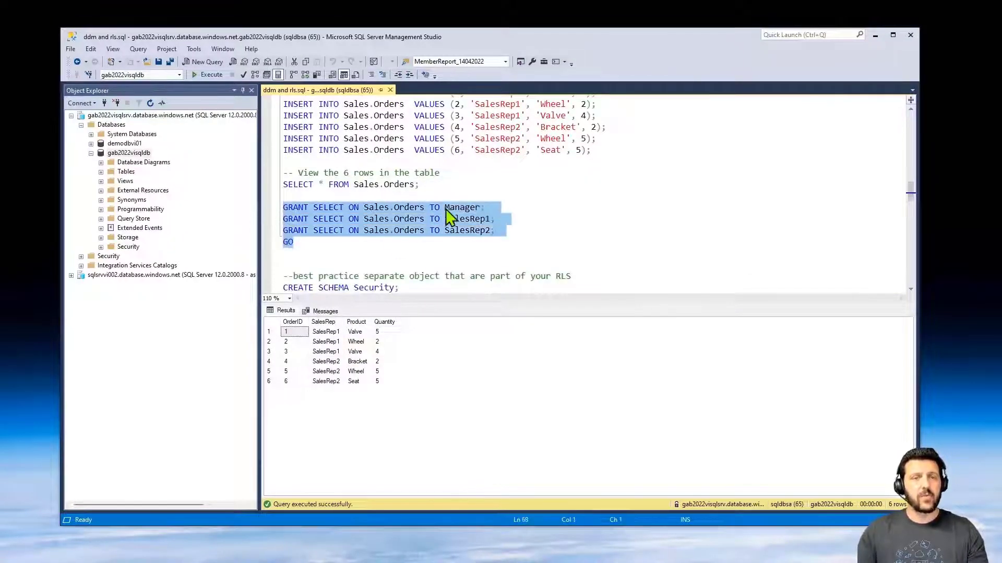
click(210, 76)
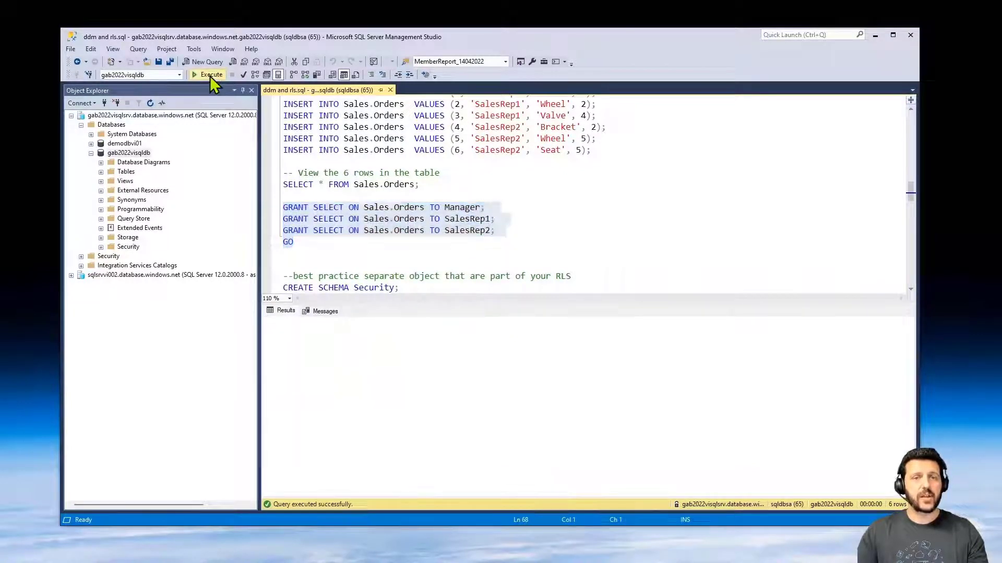
scroll(550, 206, down, 3)
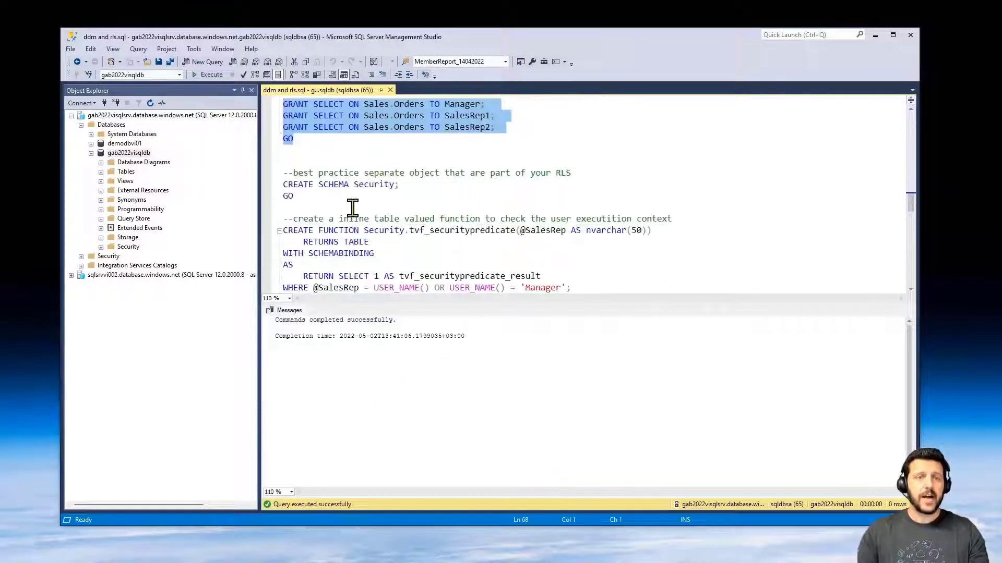
- Create the Security schema
drag(296, 197, 273, 186)
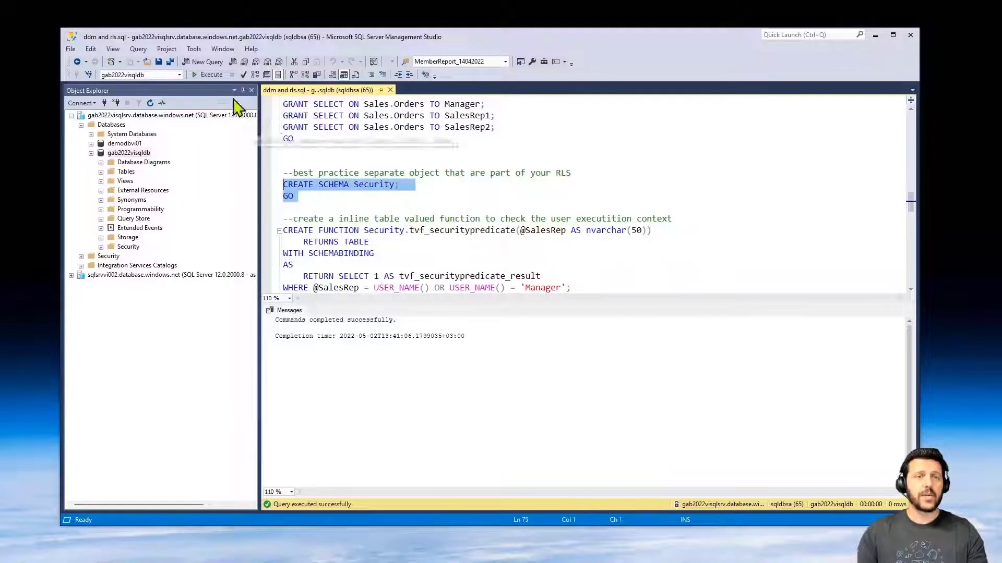
click(200, 76)
click(448, 189)
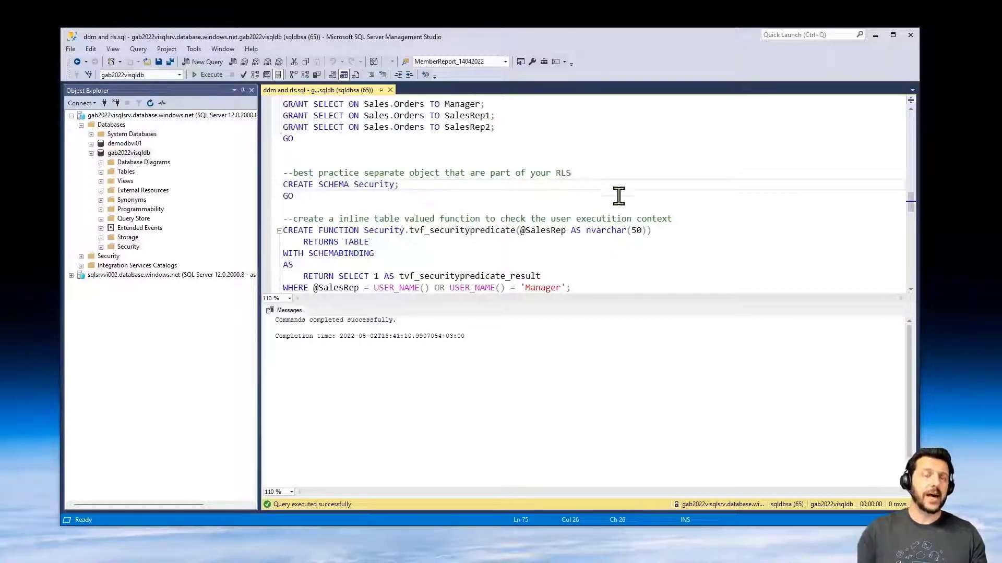
- Create the Security.tvf_securitypredicate filter function
scroll(572, 233, down, 1)
scroll(566, 232, down, 1)
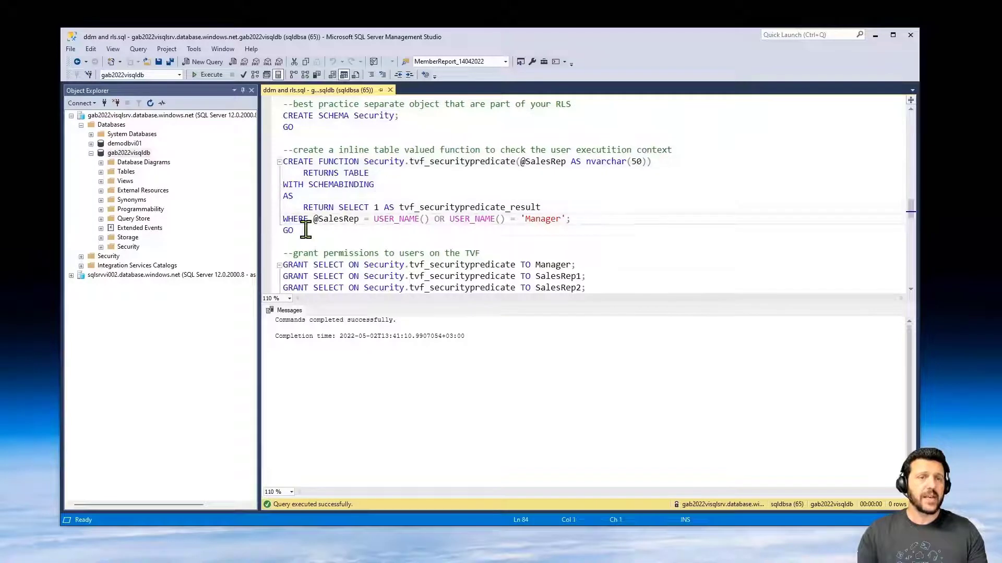
drag(293, 232, 267, 167)
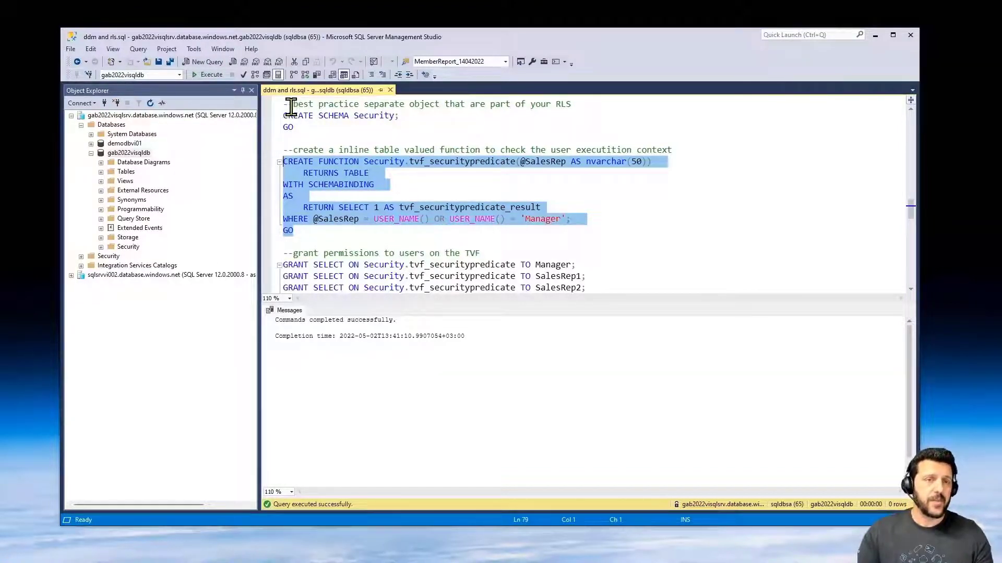
click(204, 76)
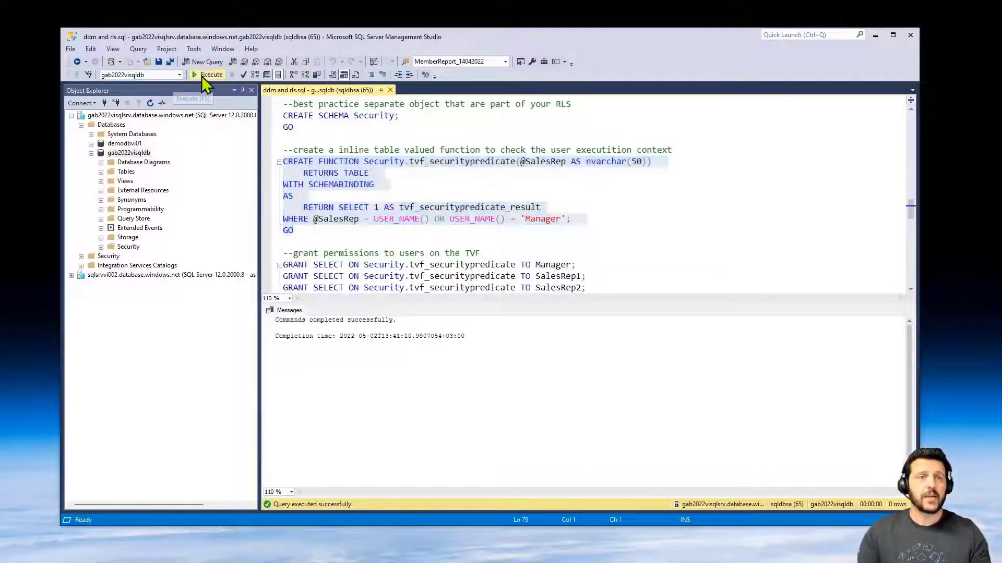
click(373, 183)
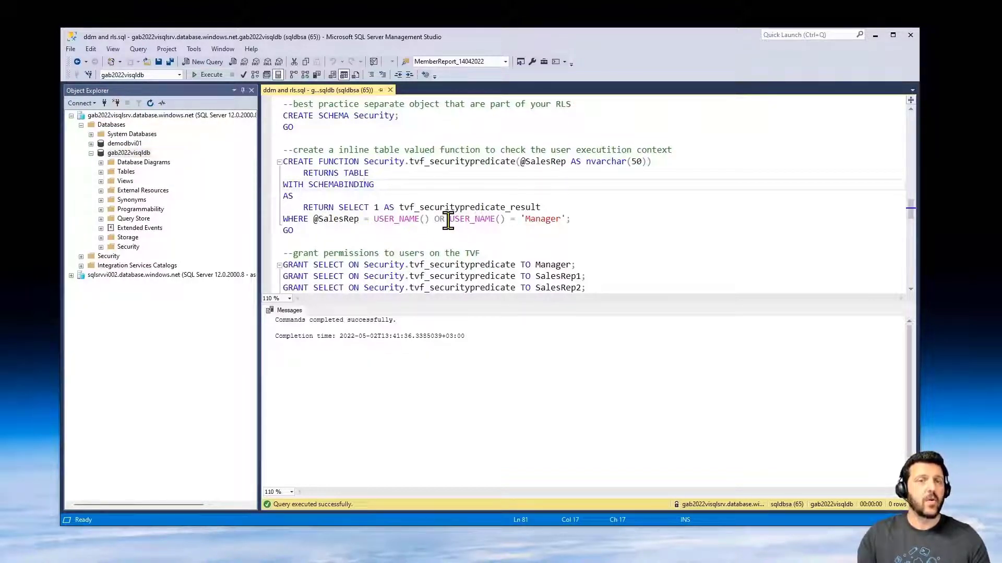
- Grant SELECT on tvf_securitypredicate to Manager, SalesRep1 and SalesRep2
scroll(654, 246, down, 1)
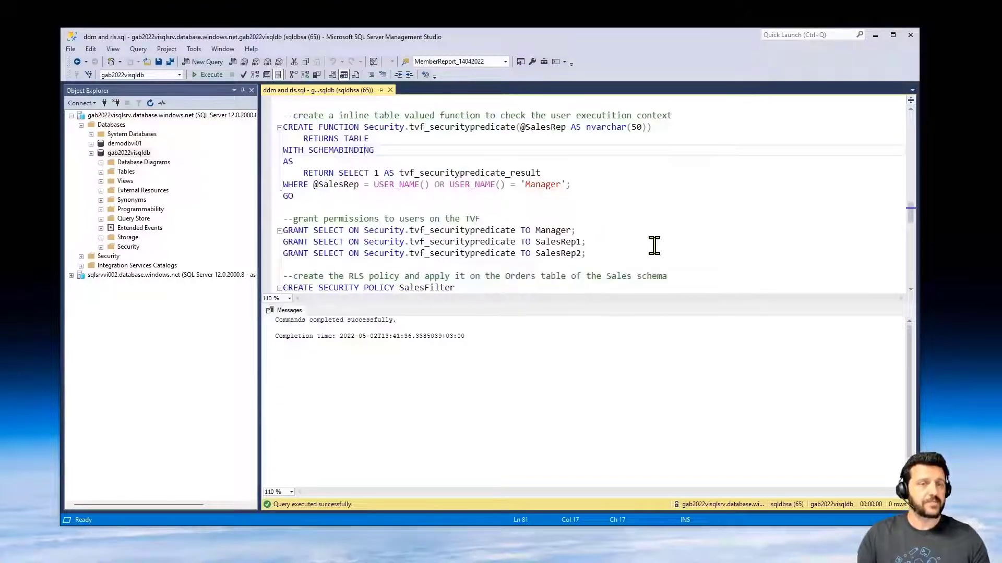
click(286, 233)
drag(286, 234, 586, 255)
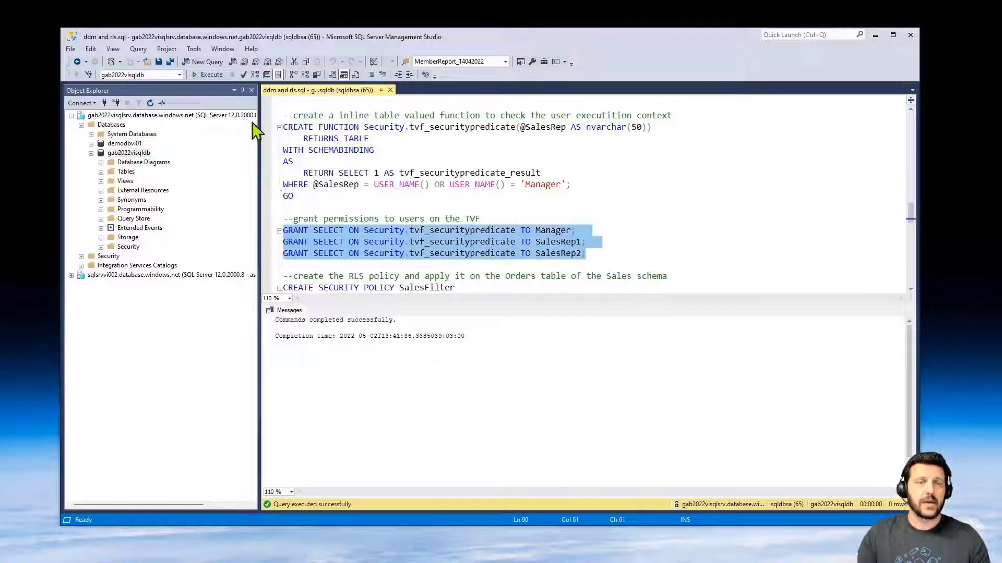
click(202, 75)
scroll(663, 232, down, 2)
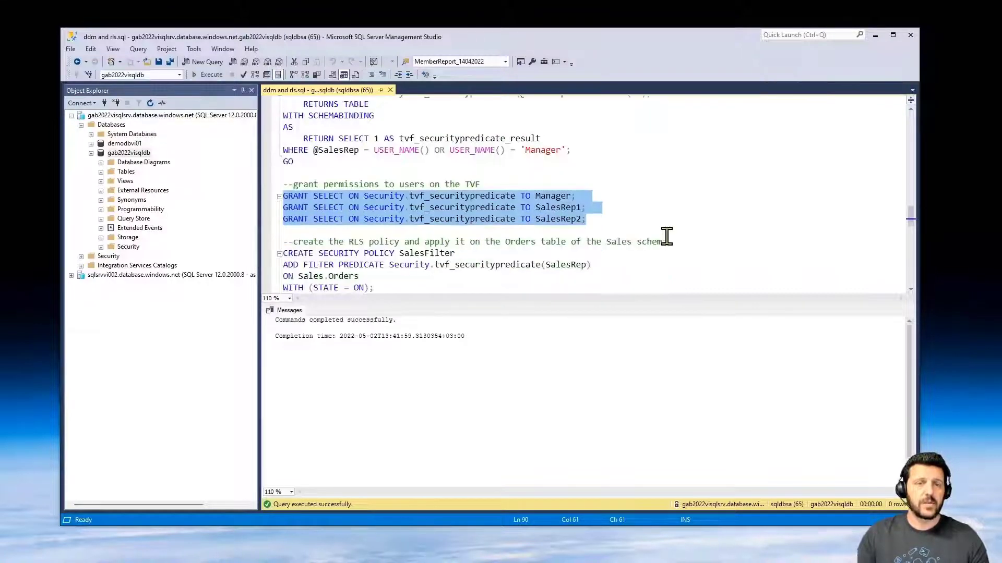
scroll(664, 230, down, 1)
drag(311, 234, 272, 184)
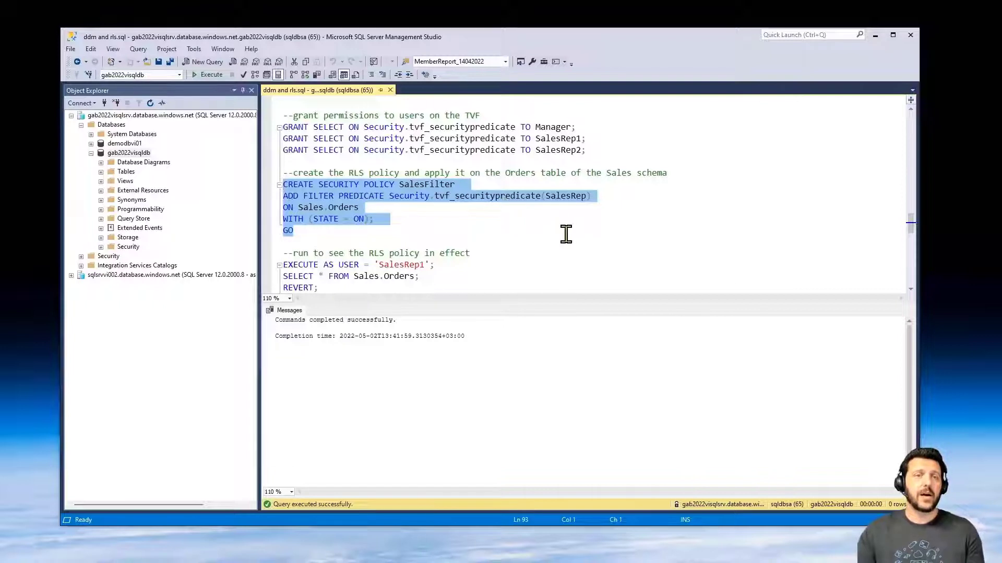
- Apply the SalesFilter security policy to Sales.Orders
scroll(567, 233, up, 1)
scroll(485, 181, up, 1)
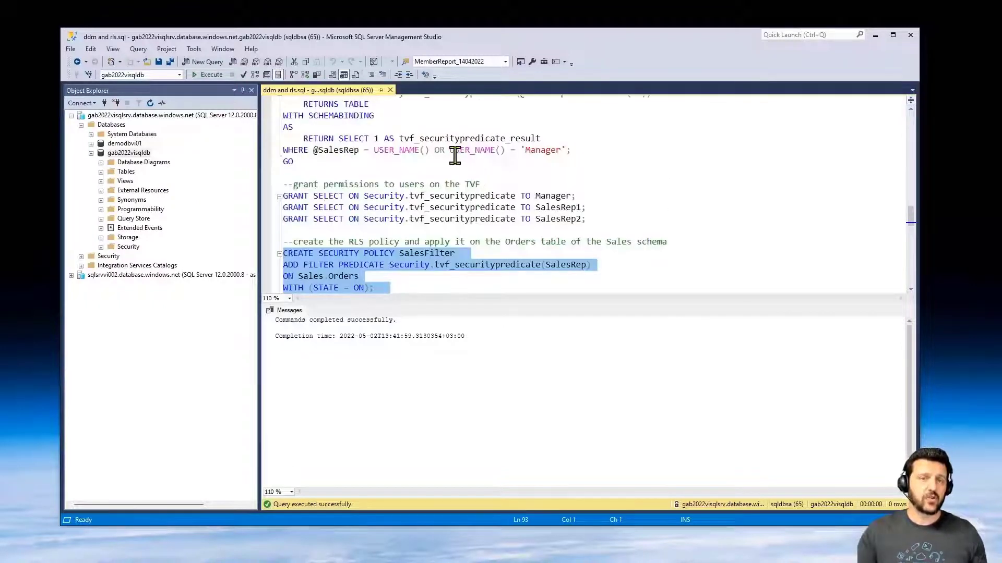
scroll(501, 172, down, 1)
scroll(513, 181, down, 2)
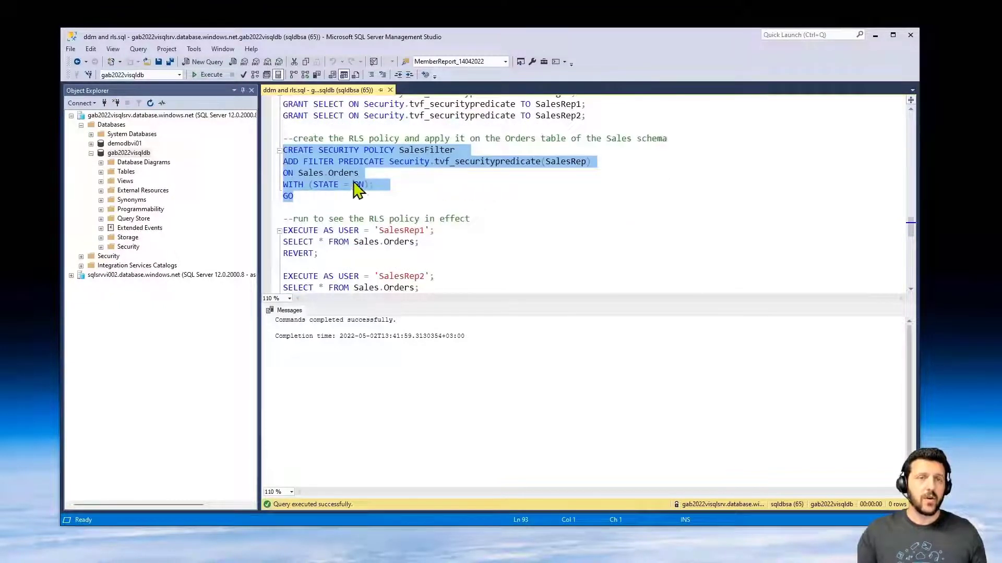
click(361, 174)
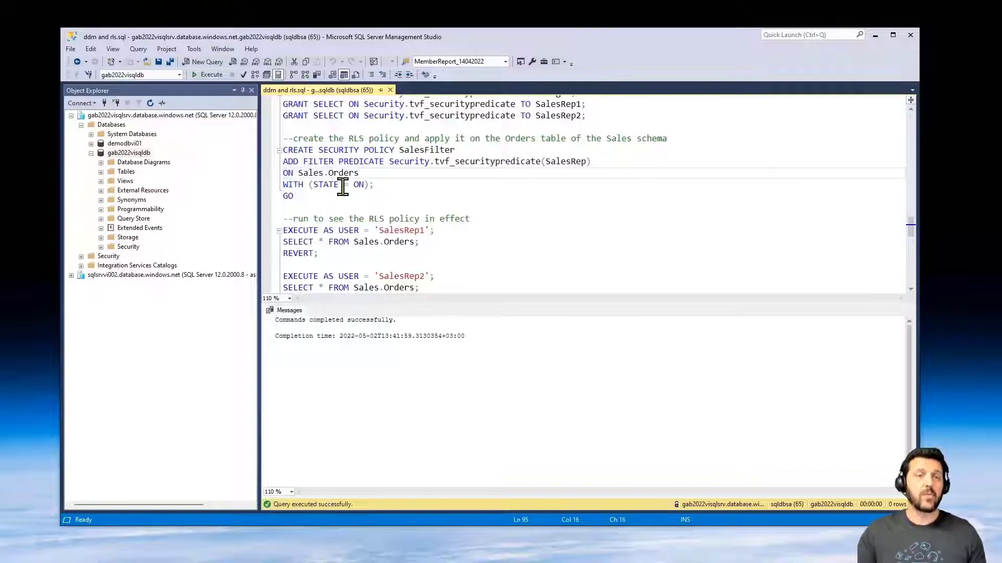
drag(320, 197, 280, 149)
click(200, 76)
- Query Sales.Orders as SalesRep1, SalesRep2 and Manager: reps see 3 orders each, Manager all 6
scroll(623, 240, down, 1)
scroll(623, 241, down, 1)
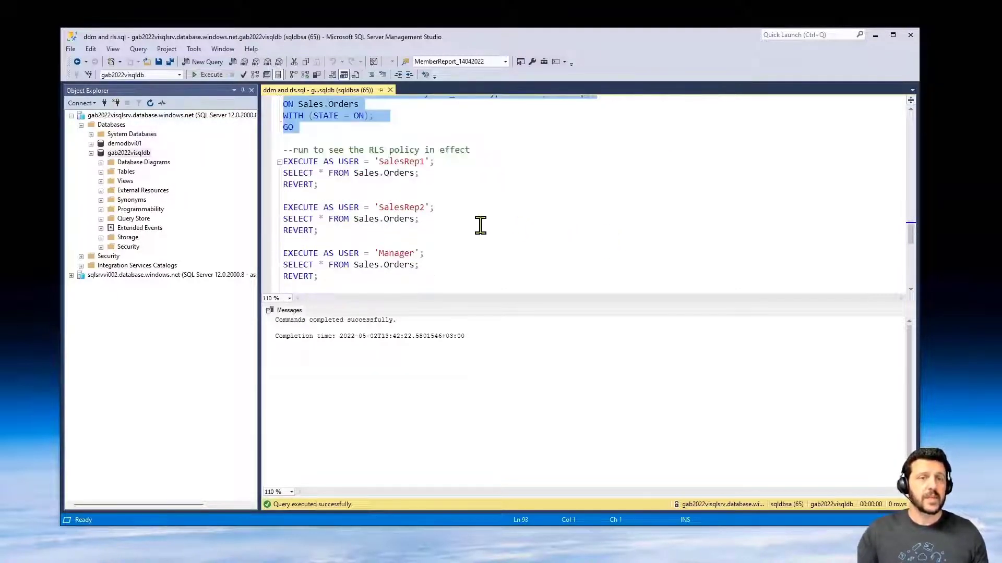
drag(283, 161, 331, 190)
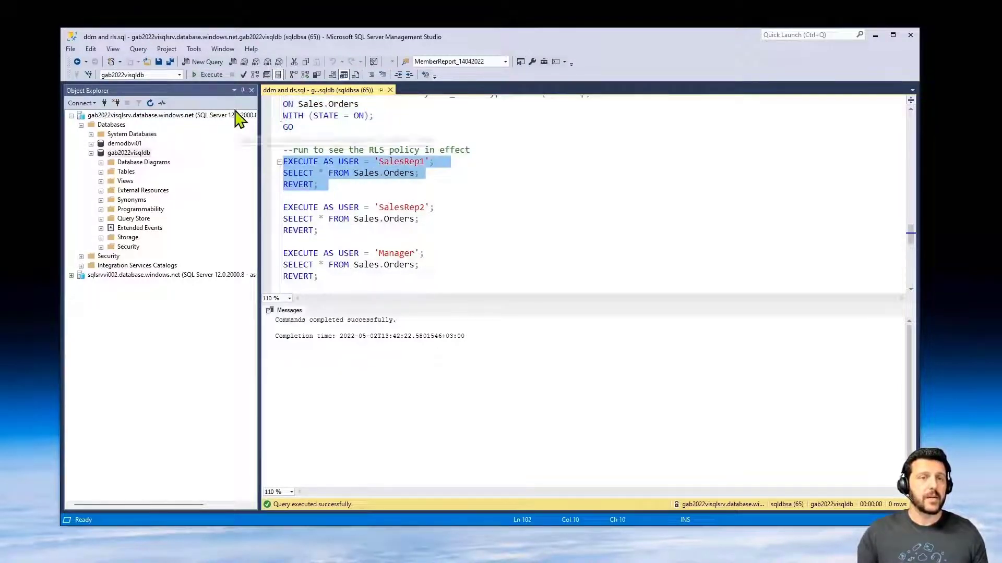
click(208, 76)
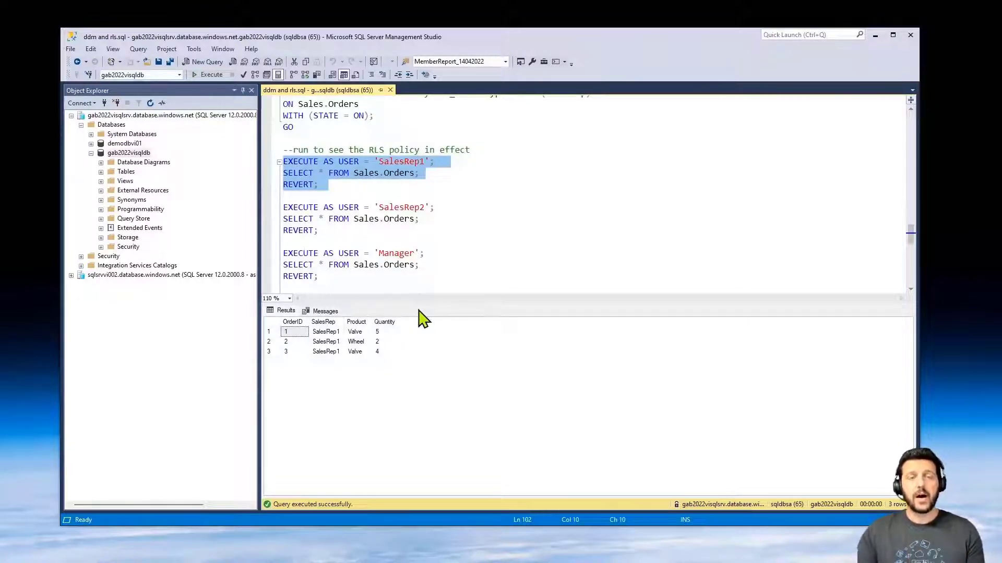
drag(330, 235, 257, 202)
click(223, 73)
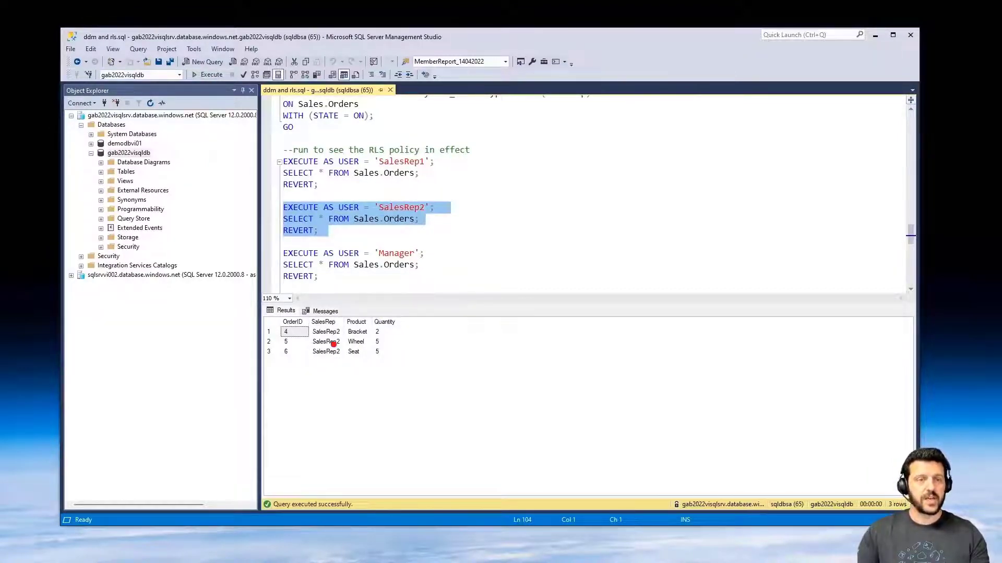
key(Left)
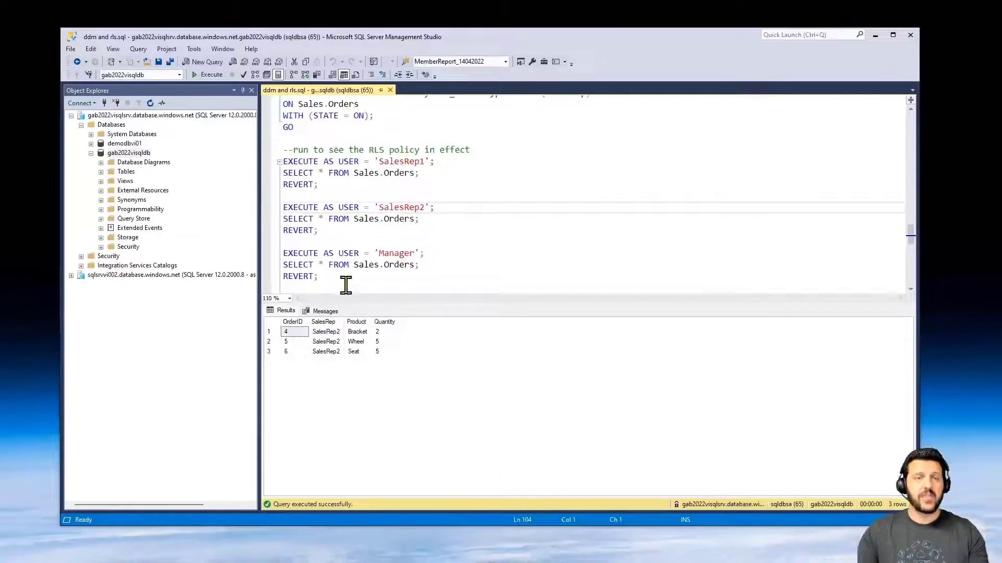
drag(360, 214, 231, 162)
click(208, 75)
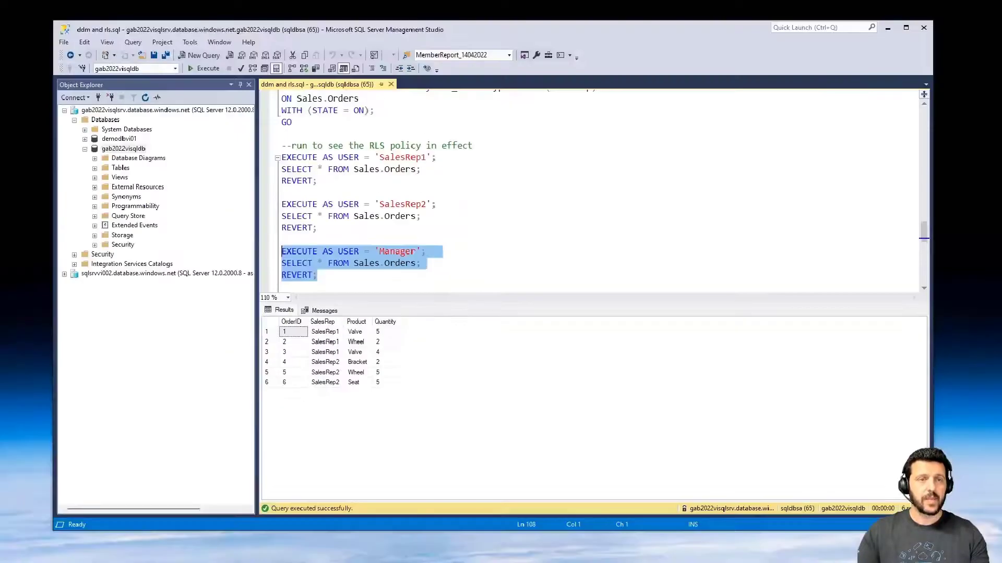
- Turn off the SalesFilter security policy with ALTER SECURITY POLICY ... STATE = OFF
scroll(376, 186, down, 2)
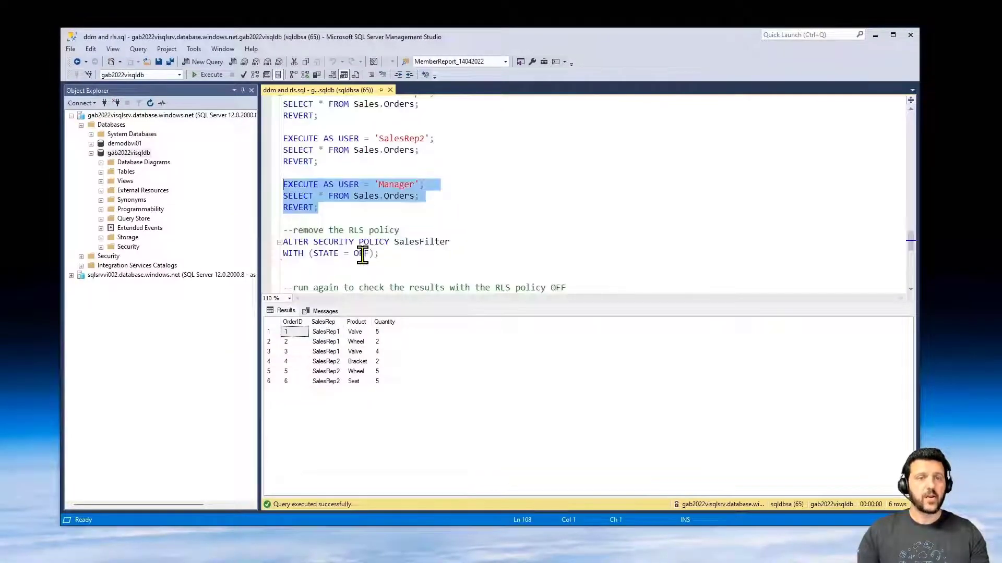
drag(259, 241, 258, 253)
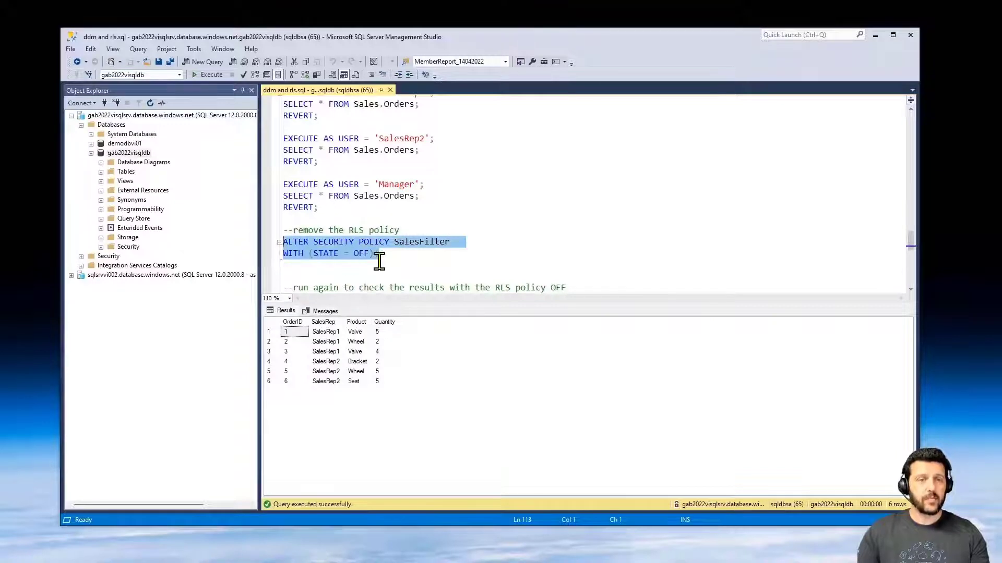
click(207, 75)
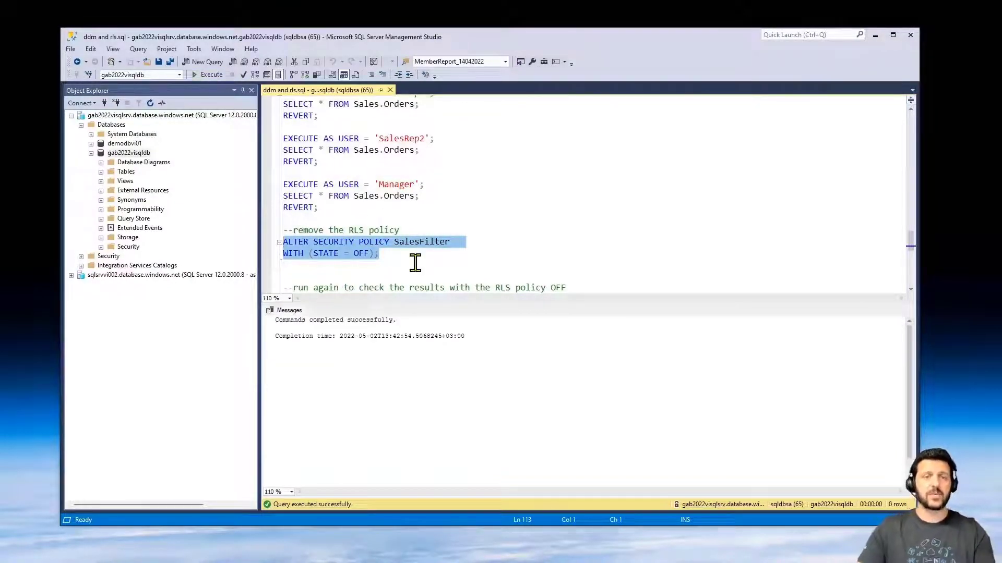
- Rerun the three user query blocks, each now returning all six orders
scroll(434, 288, down, 5)
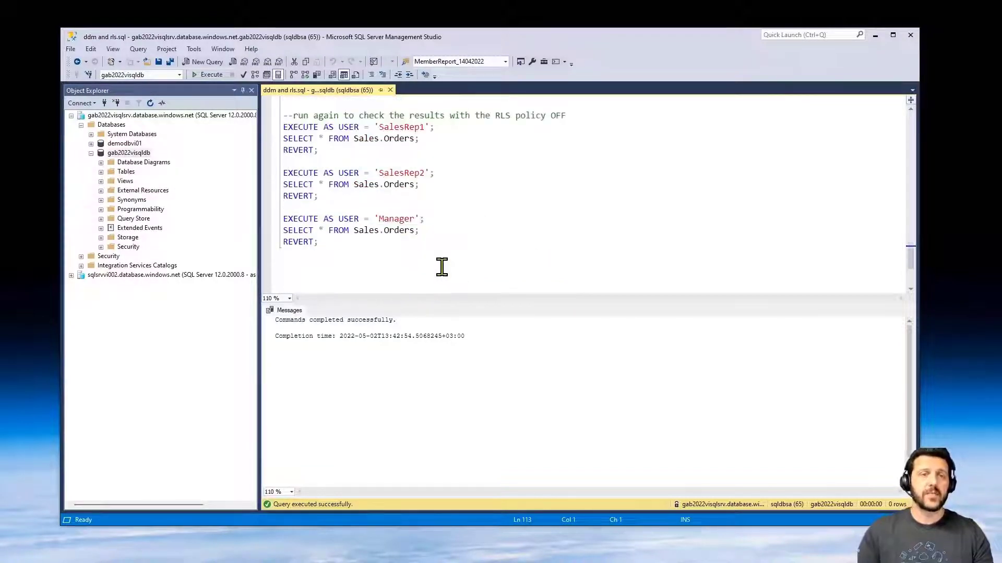
drag(362, 258, 257, 134)
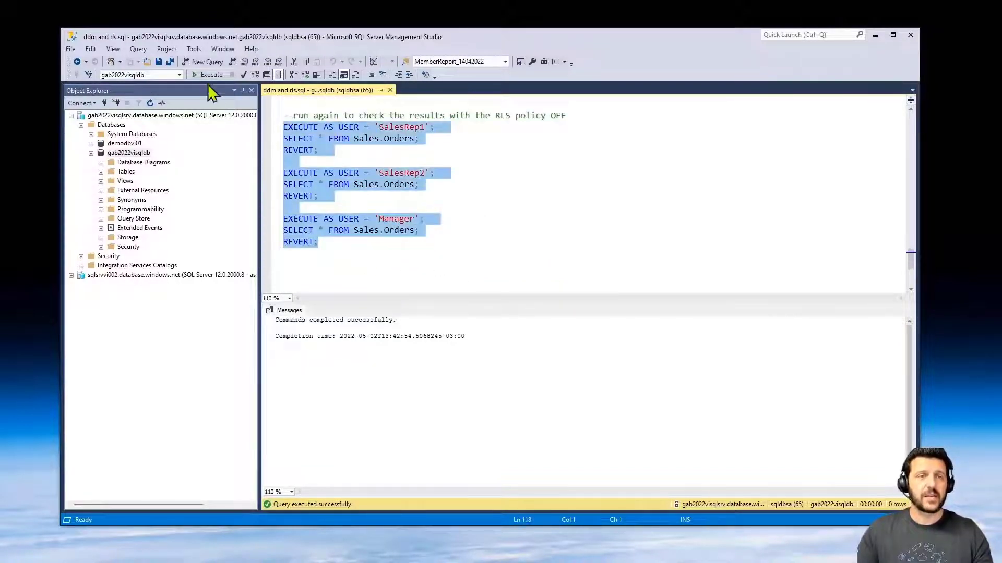
click(207, 75)
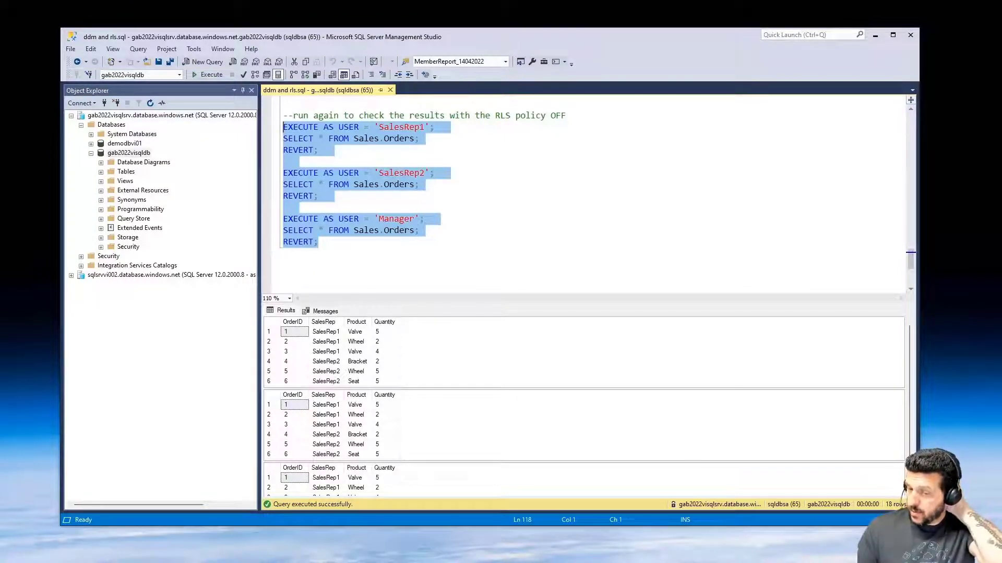
- Switch to the Remote Desktop window showing the VM's Windows desktop
key(alt+Tab)
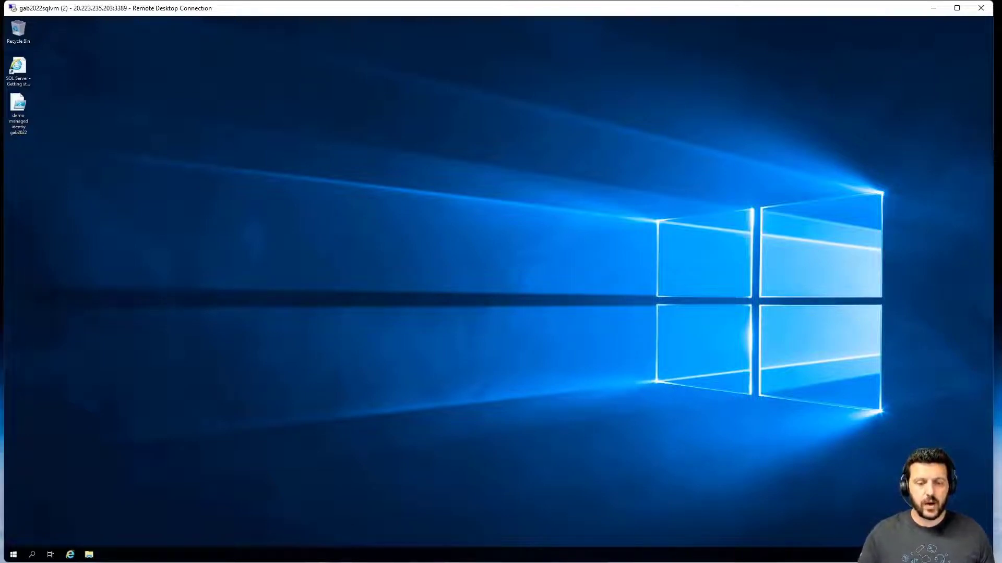
- Open gab2022sqlvm from Recent resources and view its Identity page showing system-assigned identity On
key(alt+Tab)
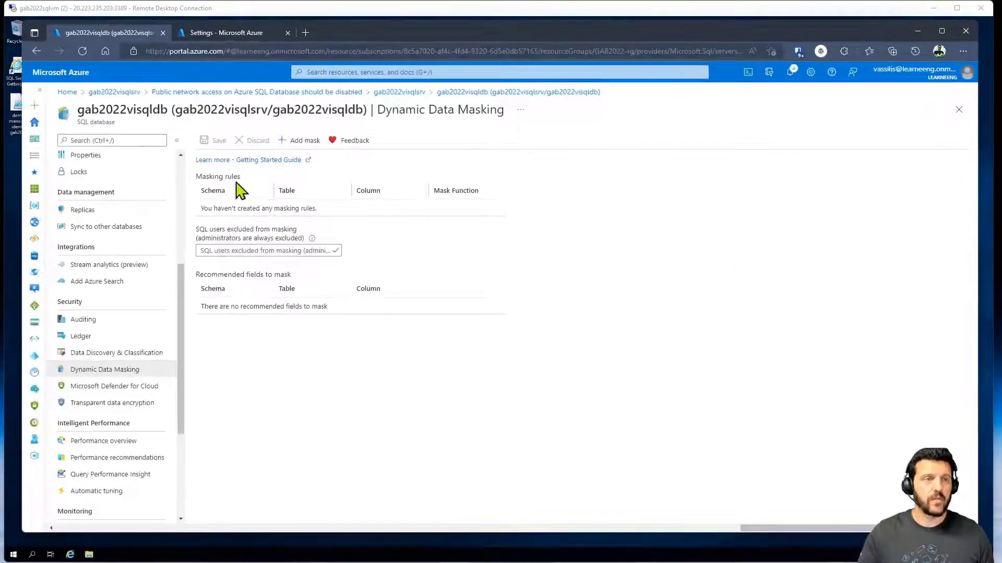
click(66, 98)
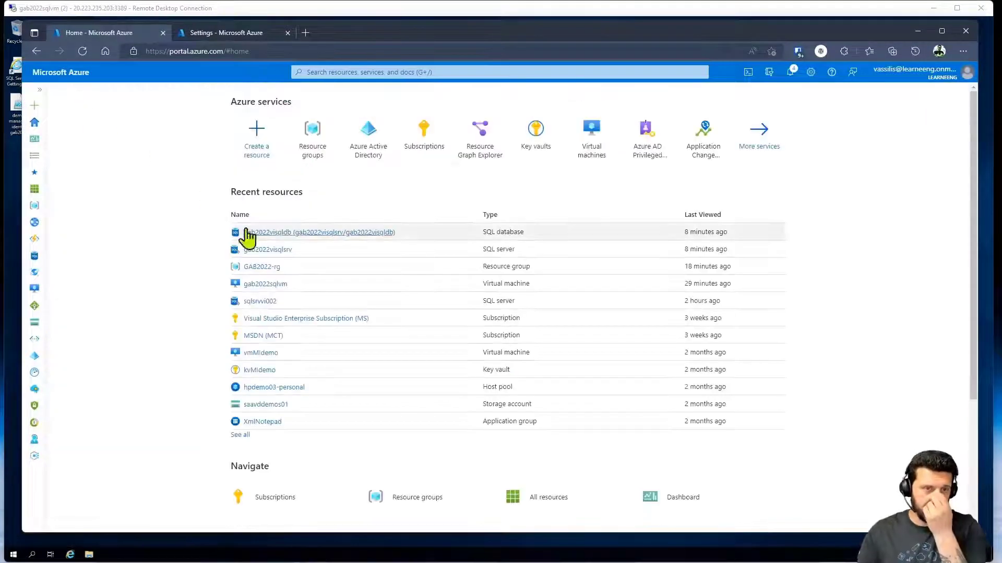
click(262, 286)
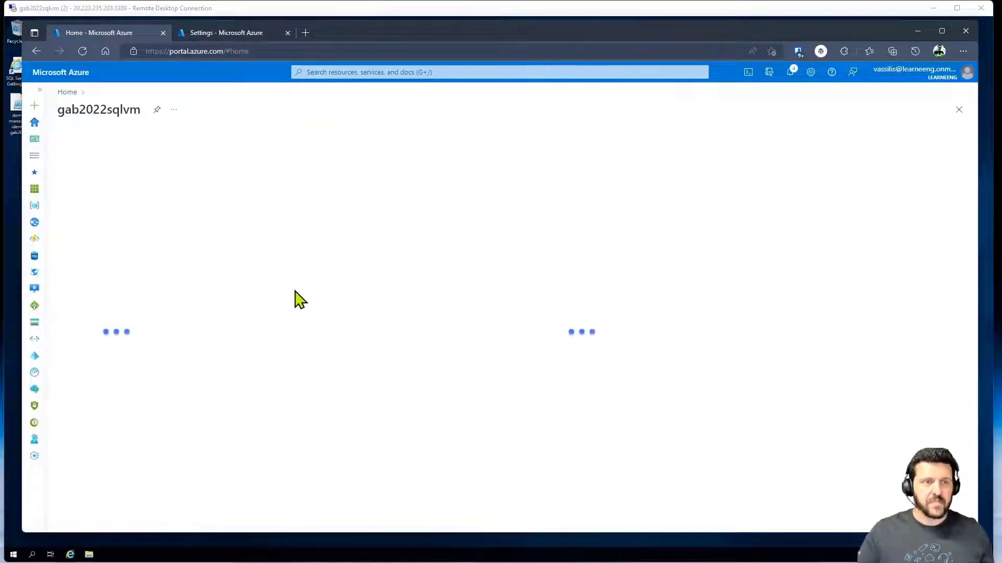
scroll(135, 345, down, 1)
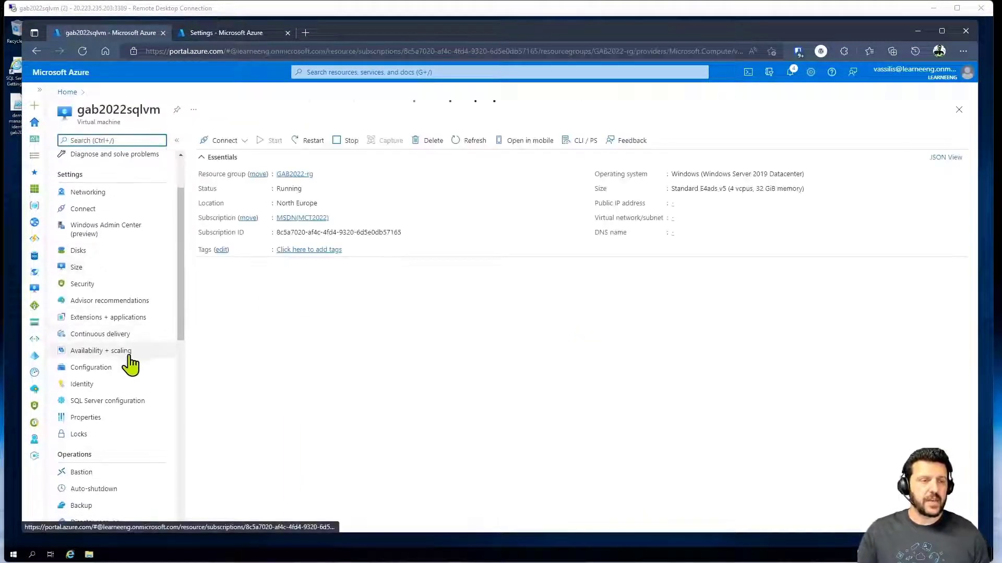
click(112, 384)
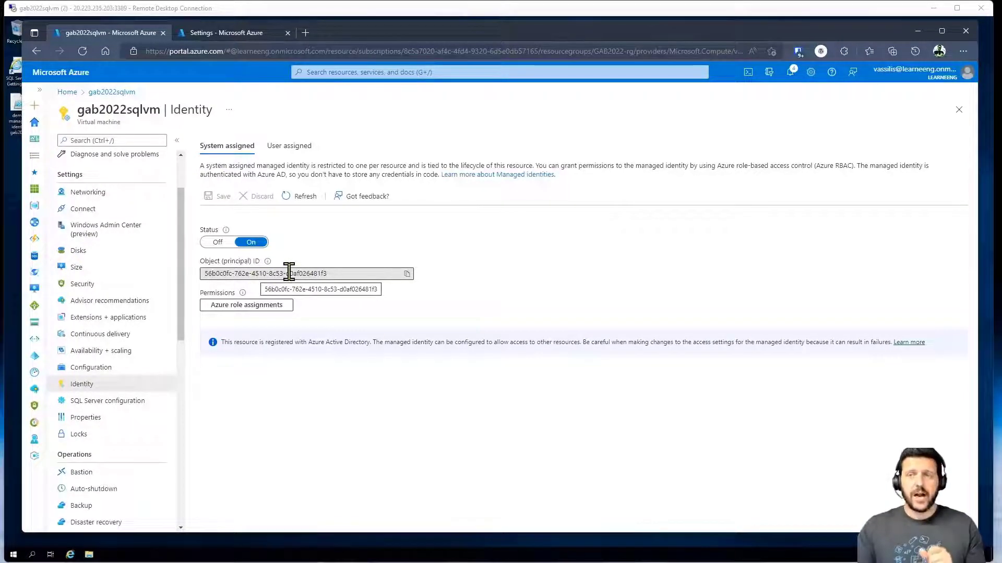
mouse_move(892, 82)
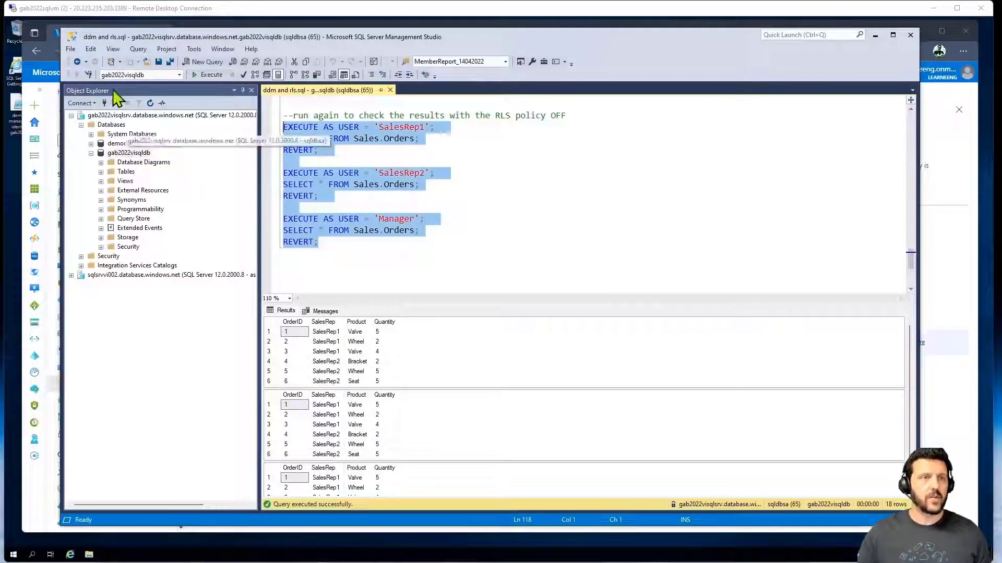
- Copy the CREATE USER and ALTER ROLE statements from the managed identity script in Notepad
click(71, 49)
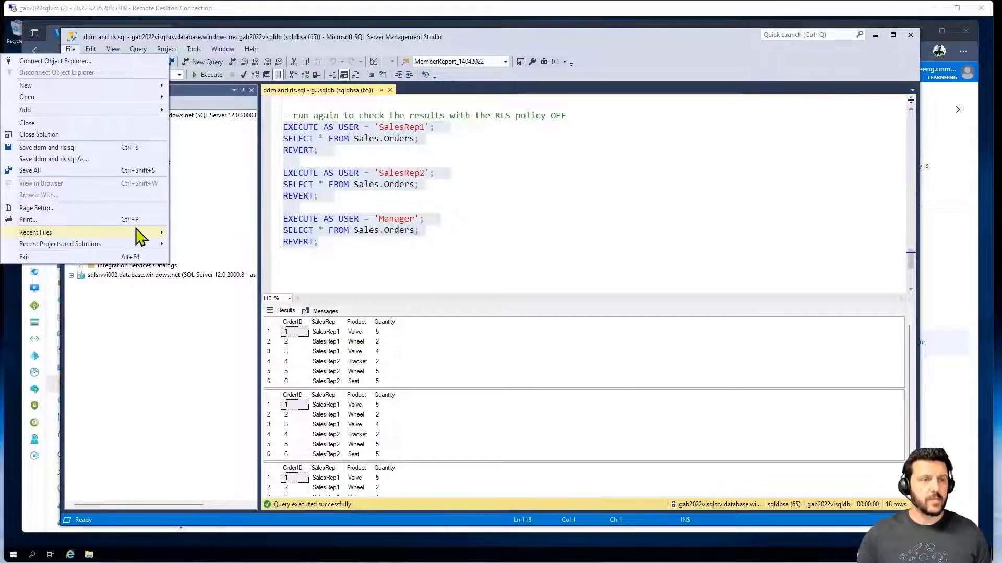
mouse_move(140, 237)
click(474, 198)
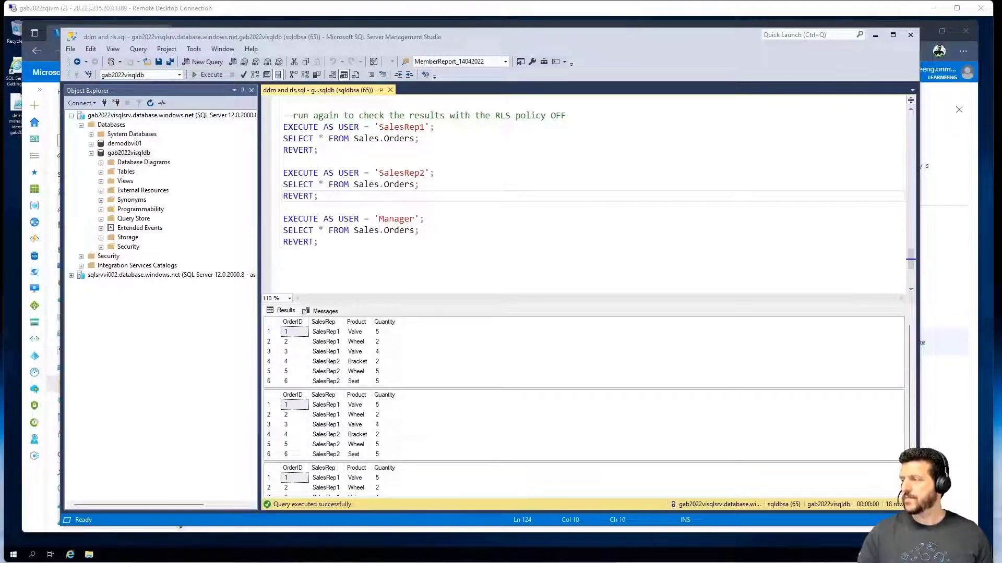
key(alt+Tab)
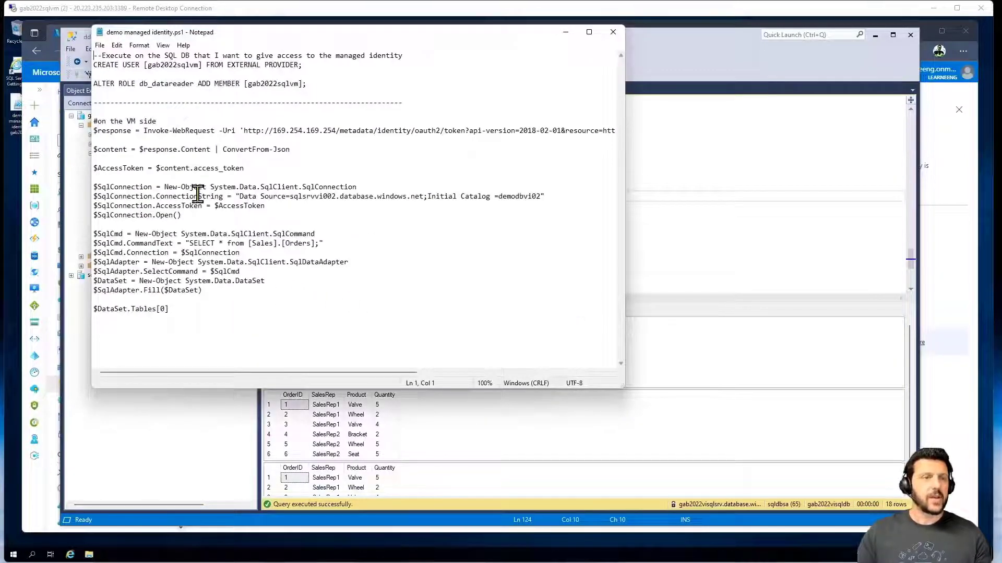
drag(315, 83, 71, 56)
key(ctrl+c)
click(695, 117)
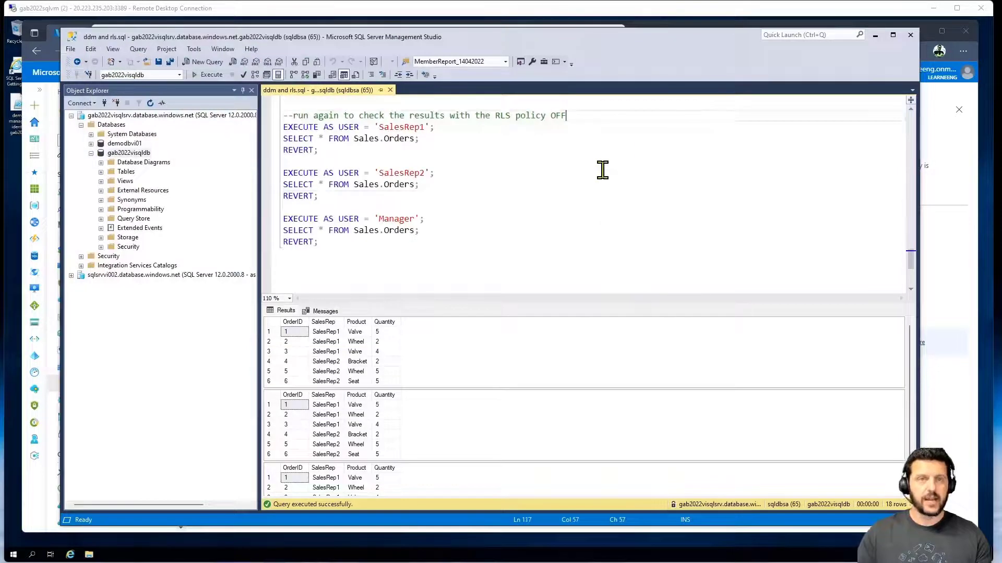
- Paste them into a new query and run CREATE USER, which fails with error 33159
key(ctrl+n)
key(ctrl+v)
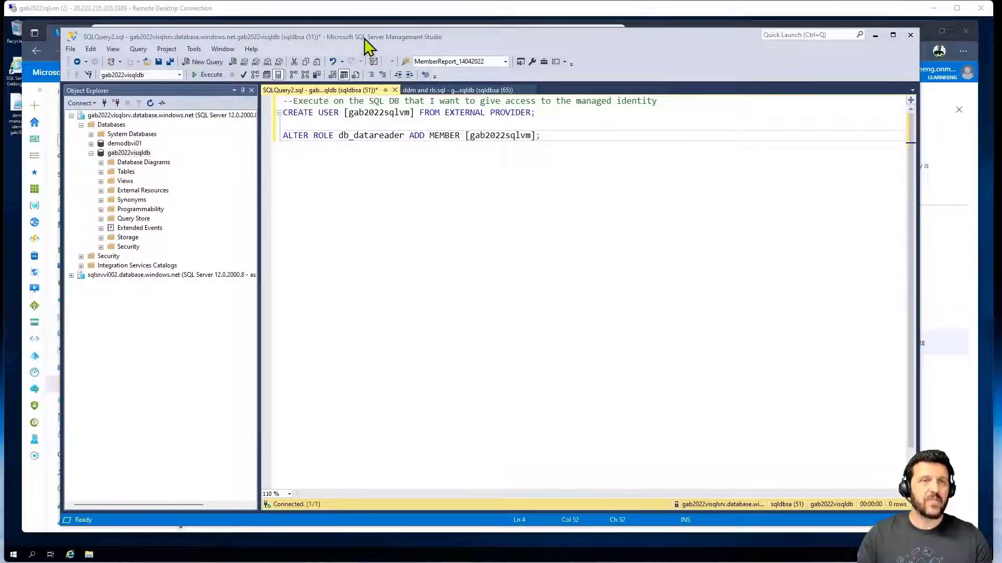
drag(348, 112, 410, 113)
drag(546, 113, 268, 114)
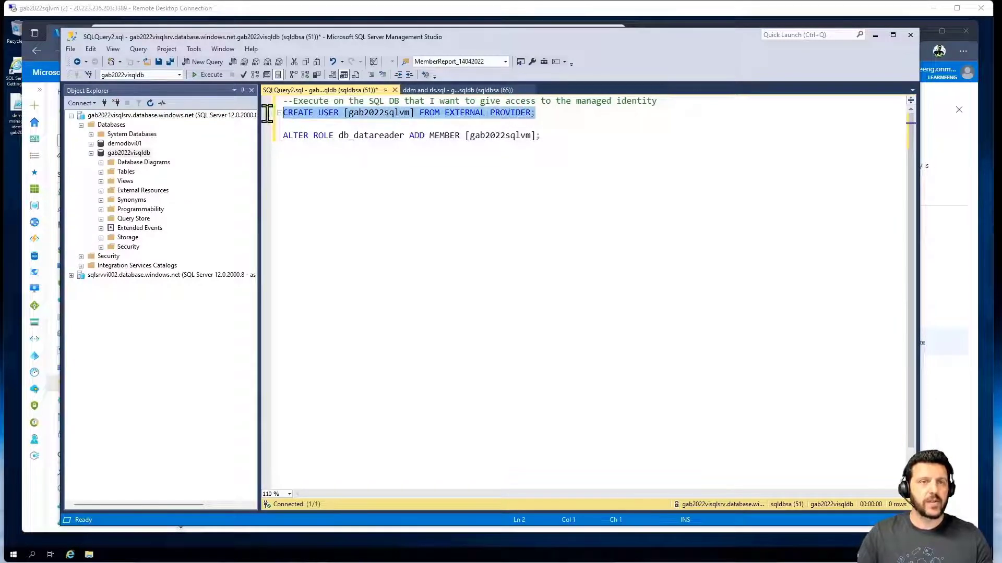
click(207, 76)
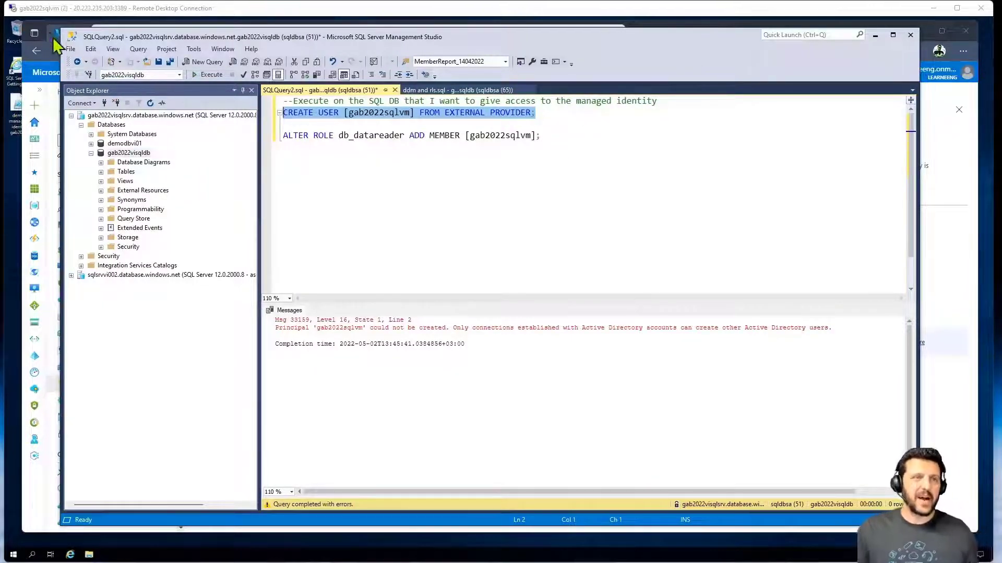
- Connect to the server using Azure Active Directory Universal with MFA, signing in as the Azure AD admin account
click(105, 103)
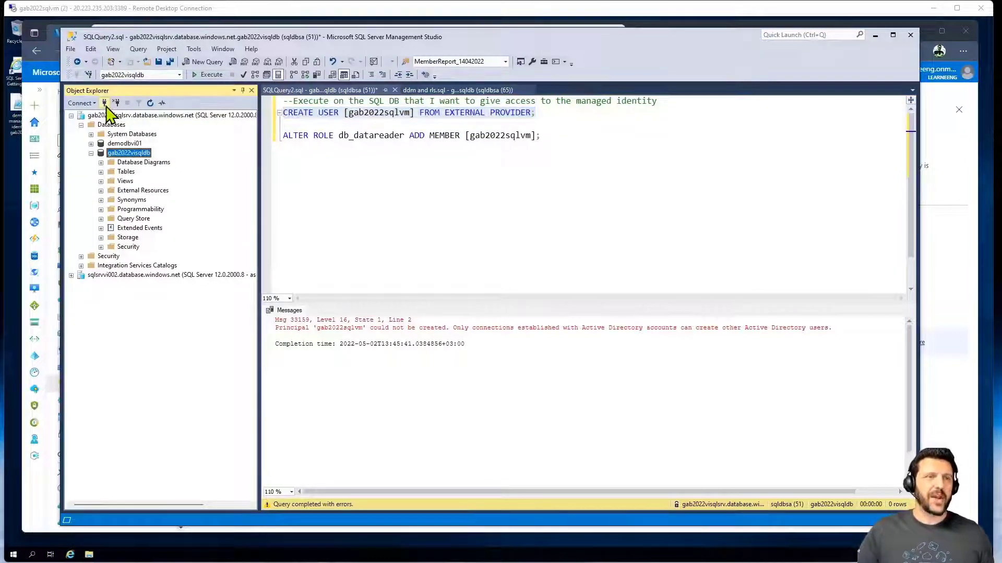
key(Tab)
key(Tab)
click(600, 317)
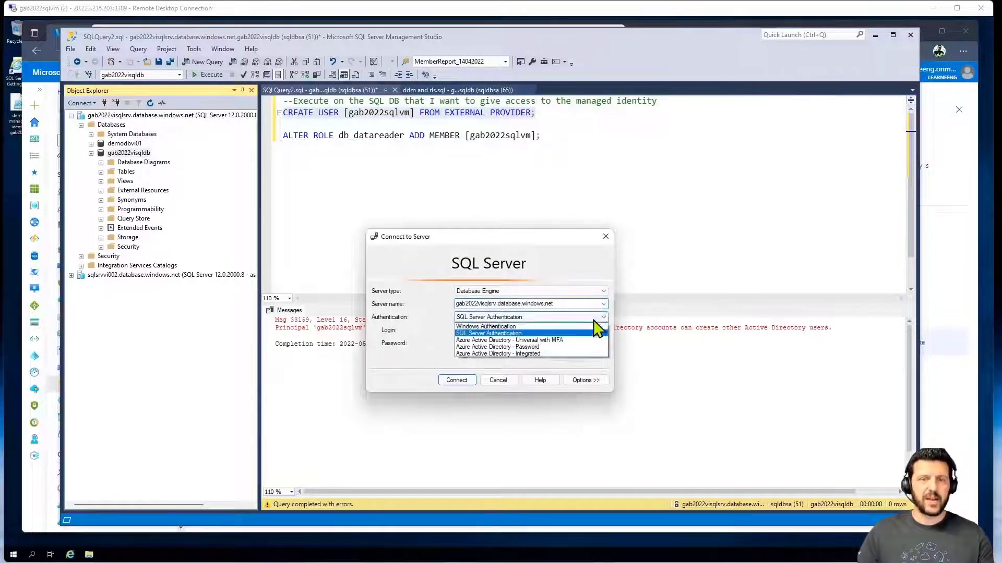
click(570, 340)
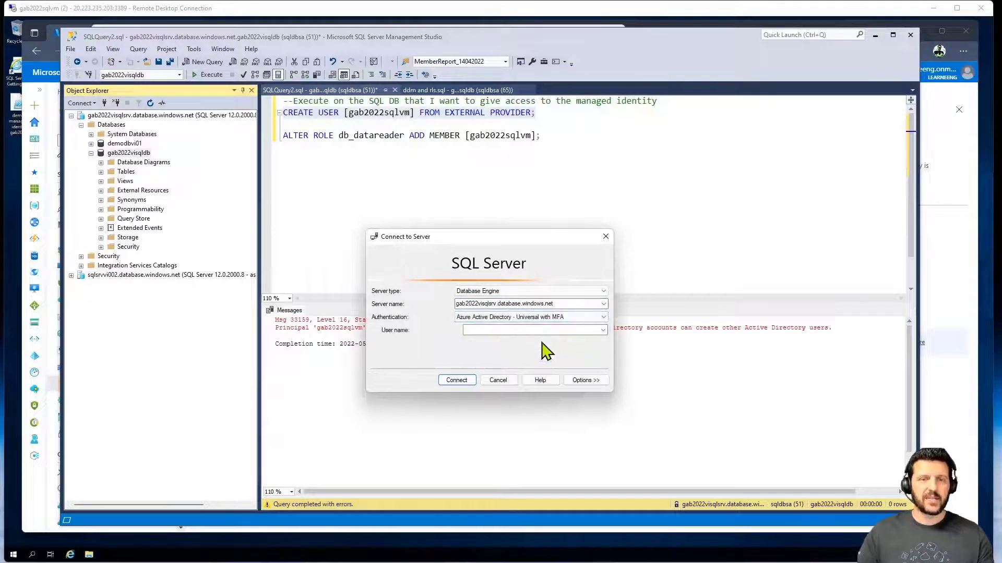
click(489, 333)
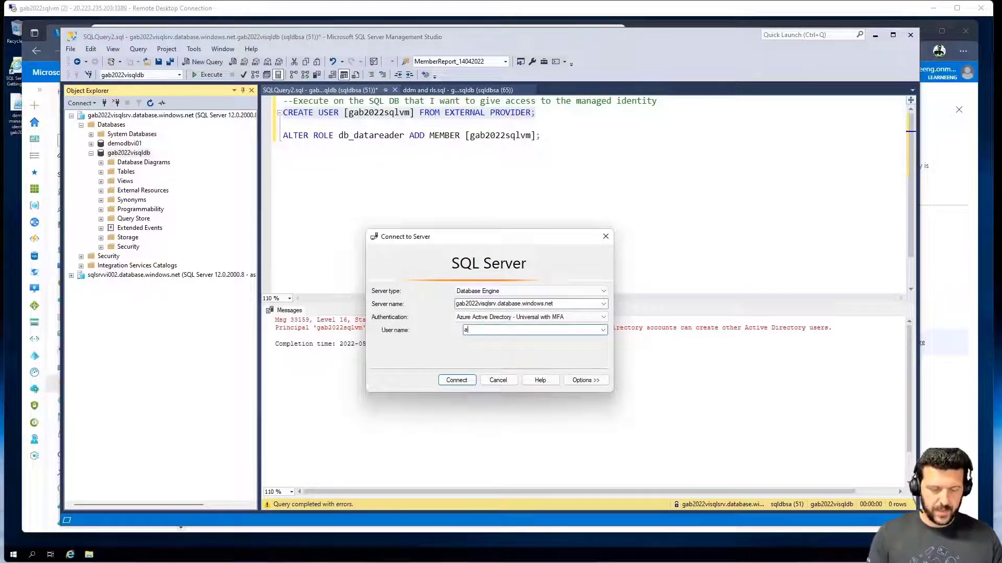
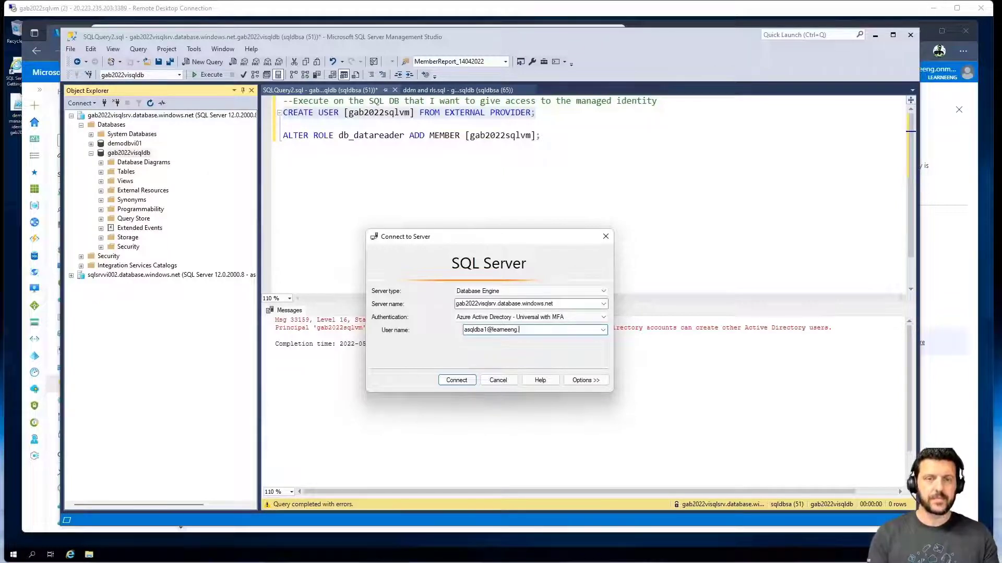
click(472, 379)
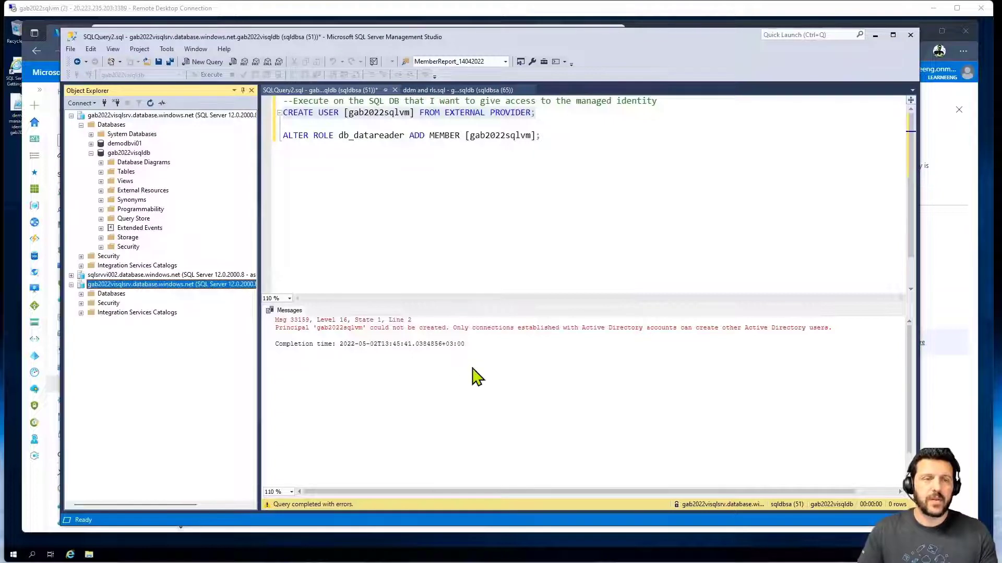
- In a new gab2022visqldb query, paste the script and run CREATE USER for gab2022sqlvm
click(81, 294)
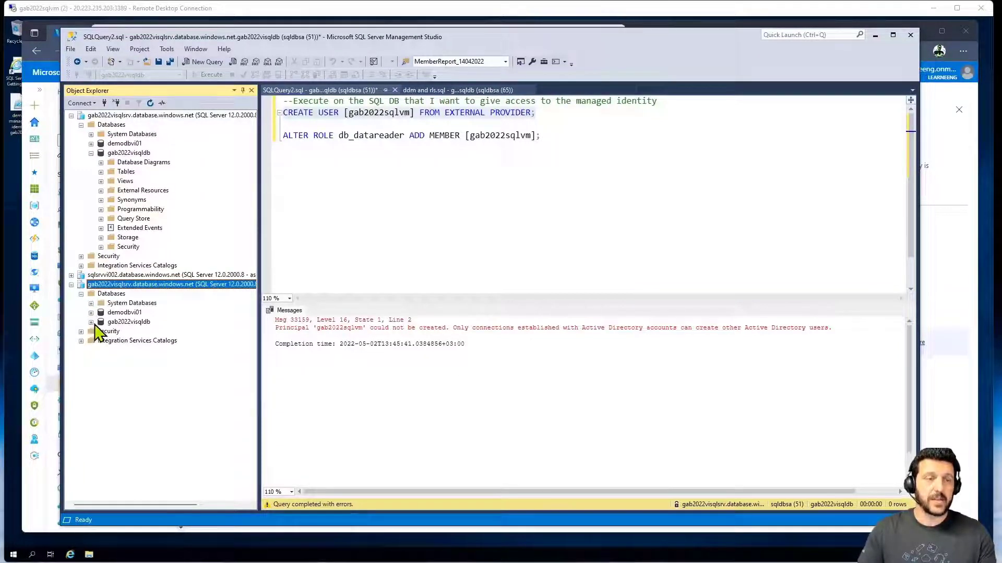
click(91, 323)
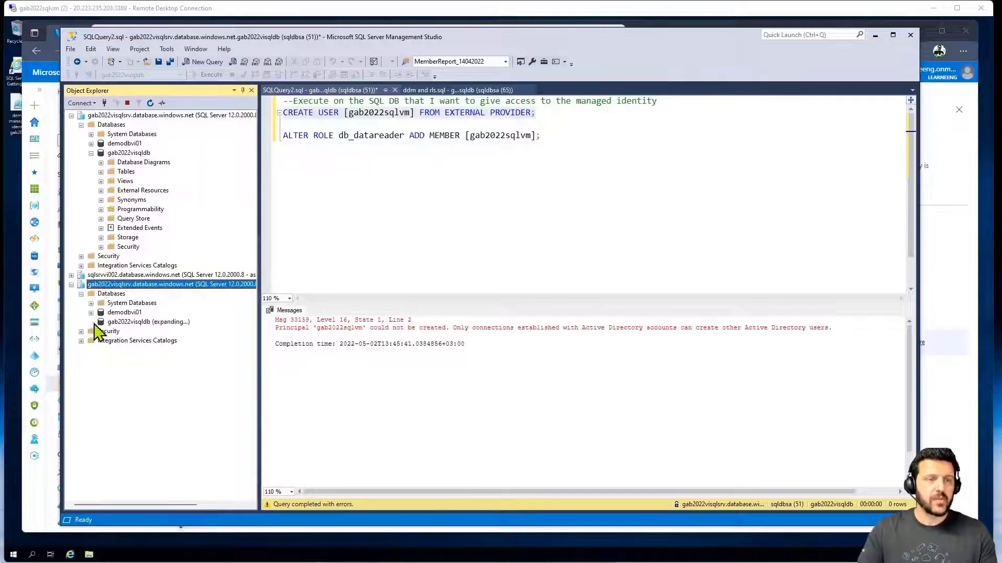
click(123, 323)
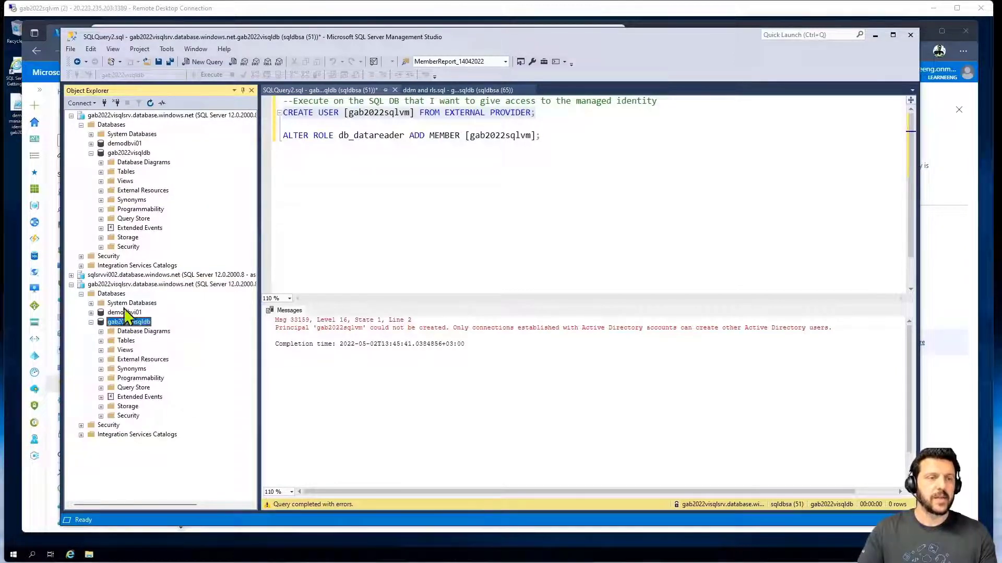
click(200, 63)
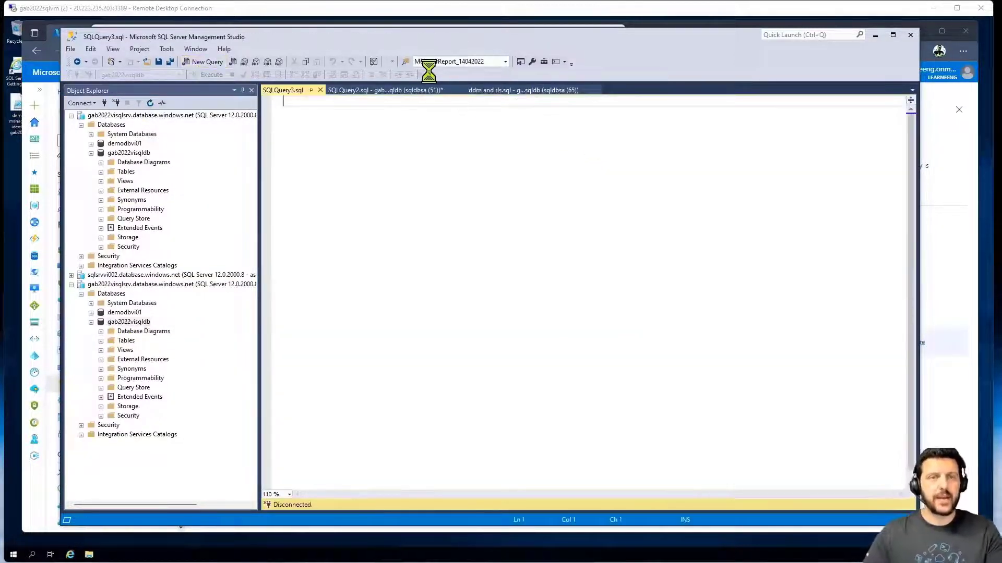
key(ctrl+v)
drag(559, 114, 256, 115)
click(208, 75)
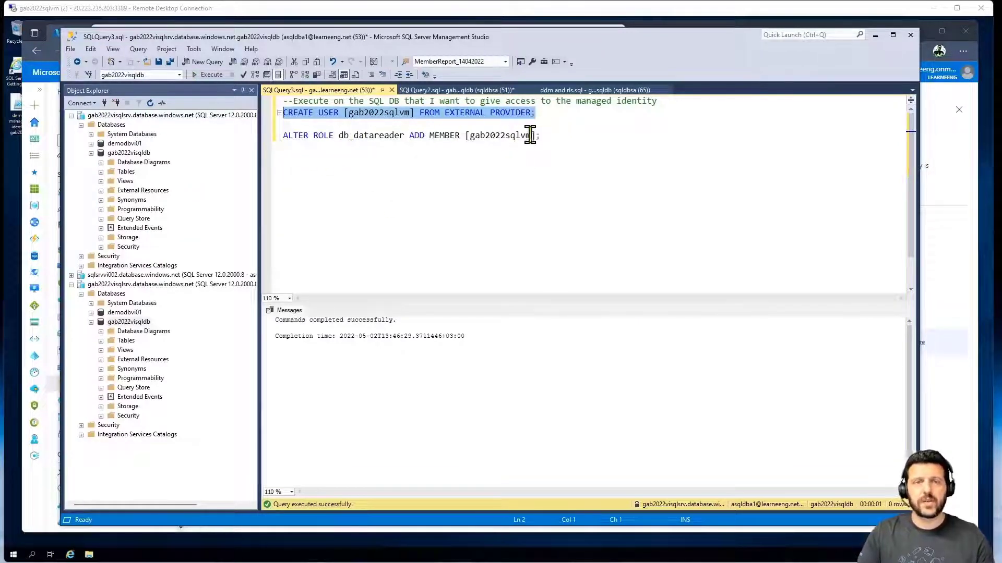
- Add gab2022sqlvm to db_datareader, confirm it under Security > Users, then minimize SSMS
drag(544, 136, 252, 141)
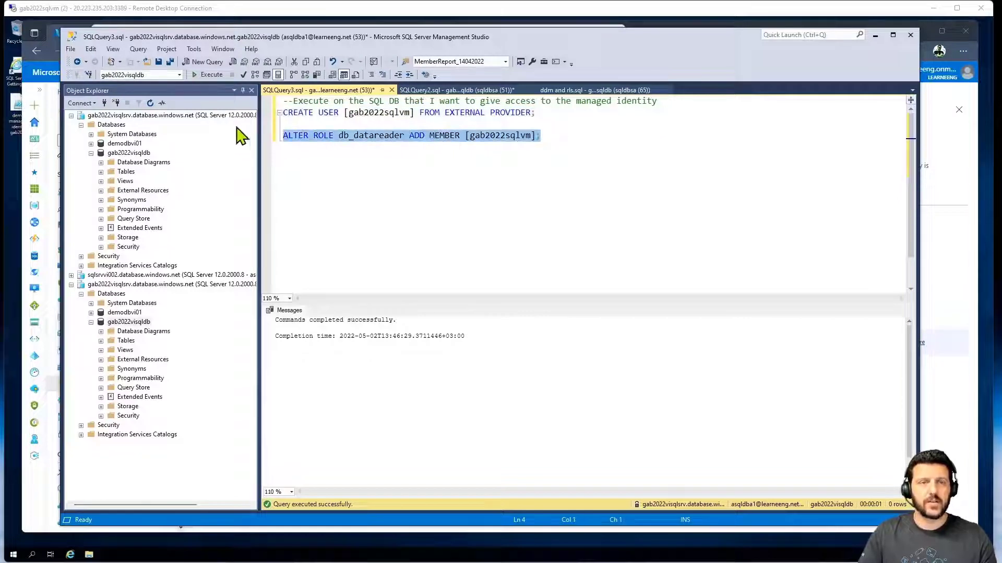
click(206, 75)
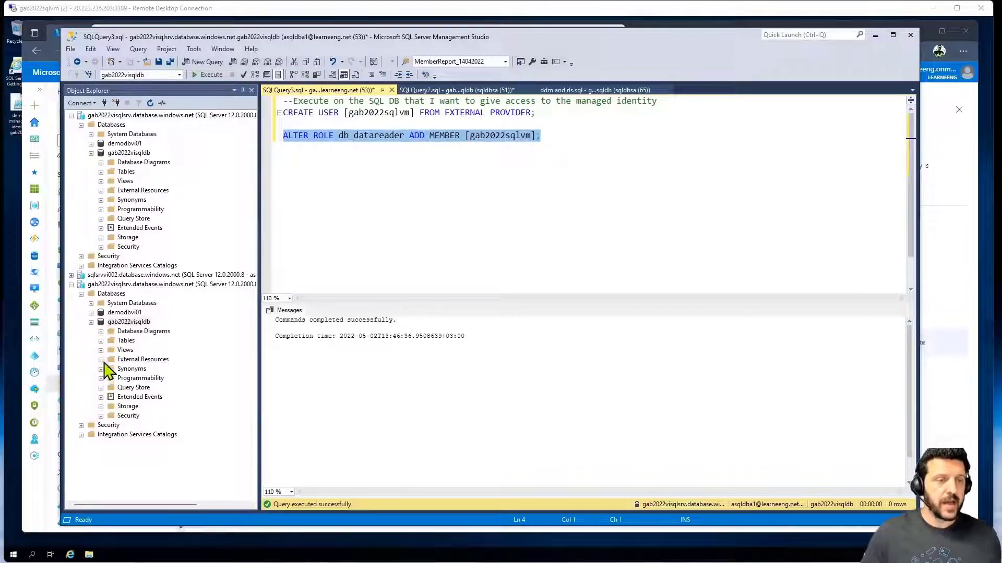
click(100, 415)
click(111, 425)
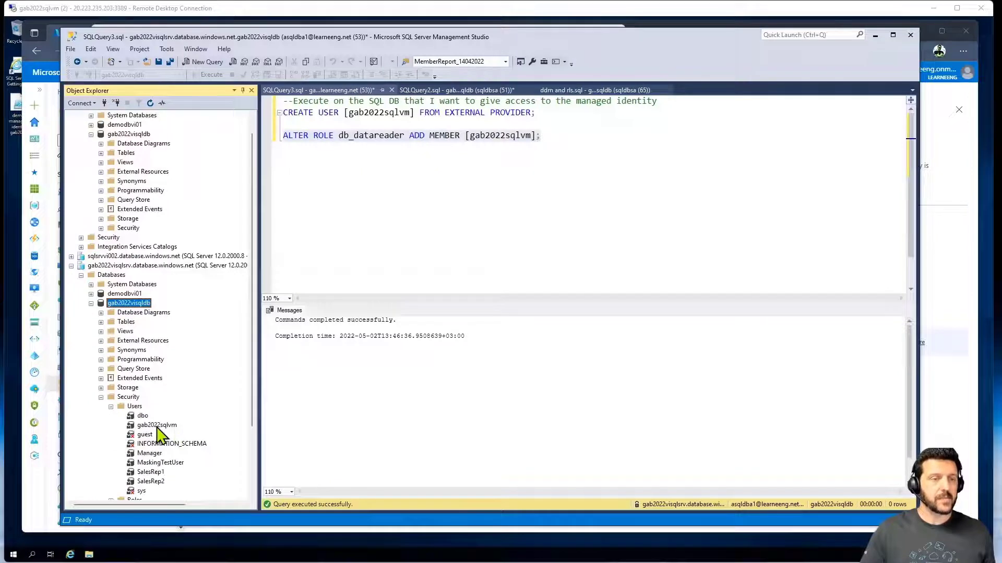
click(157, 426)
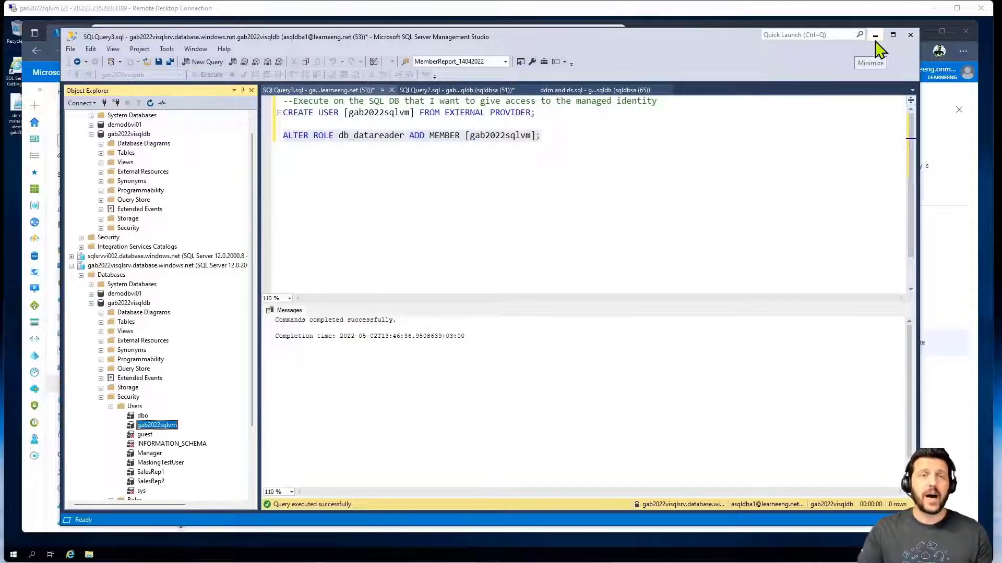
click(875, 36)
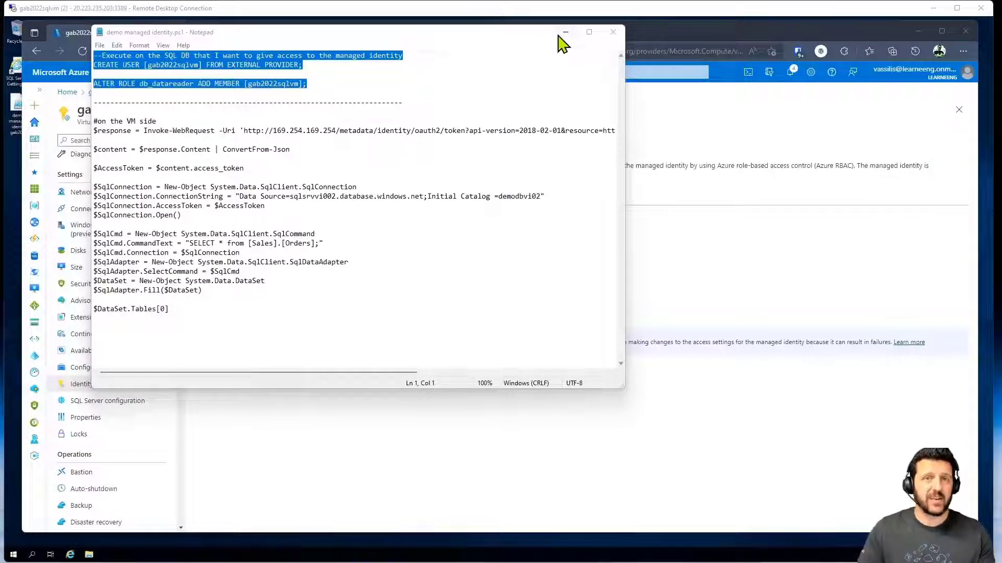
- Minimize Notepad and the browser, then launch Windows PowerShell ISE from the Start menu
click(565, 32)
click(925, 32)
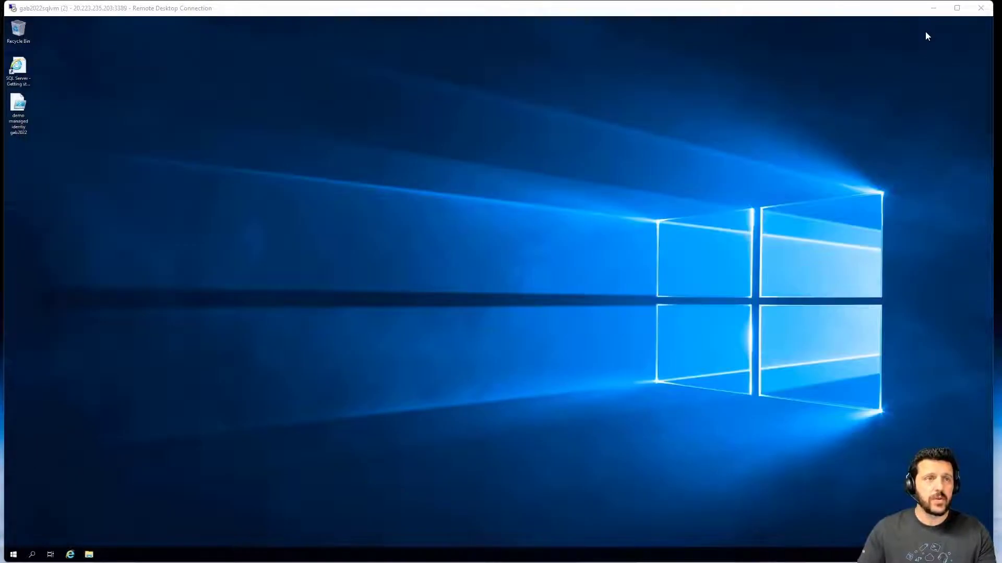
click(62, 33)
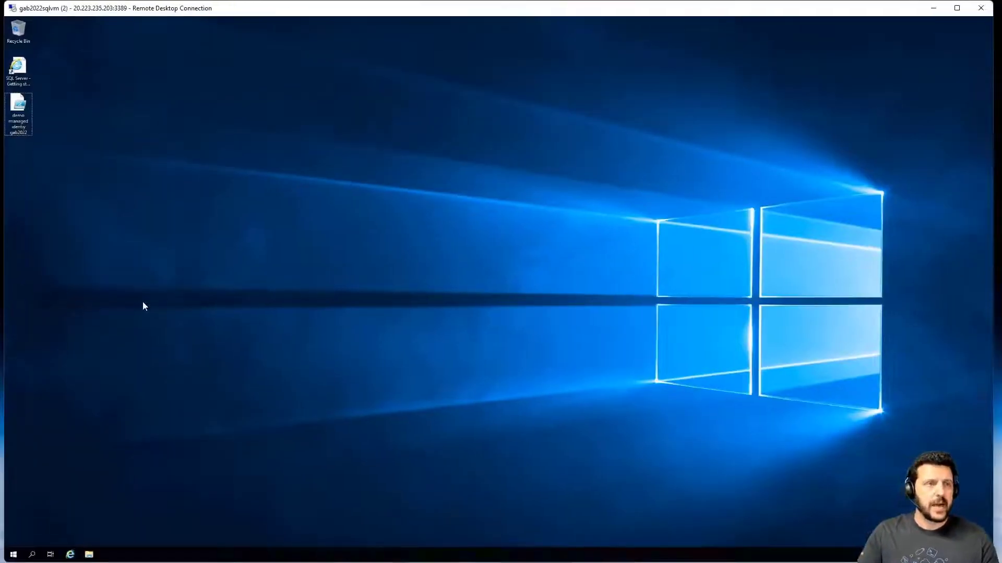
click(13, 554)
click(228, 352)
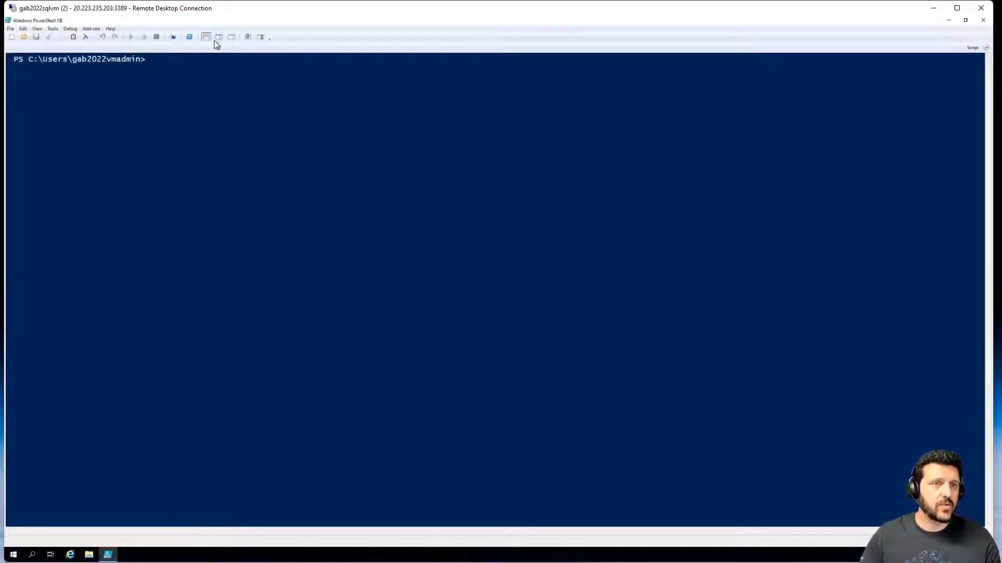
- Open the demo managed identity script and enlarge the script pane
click(232, 38)
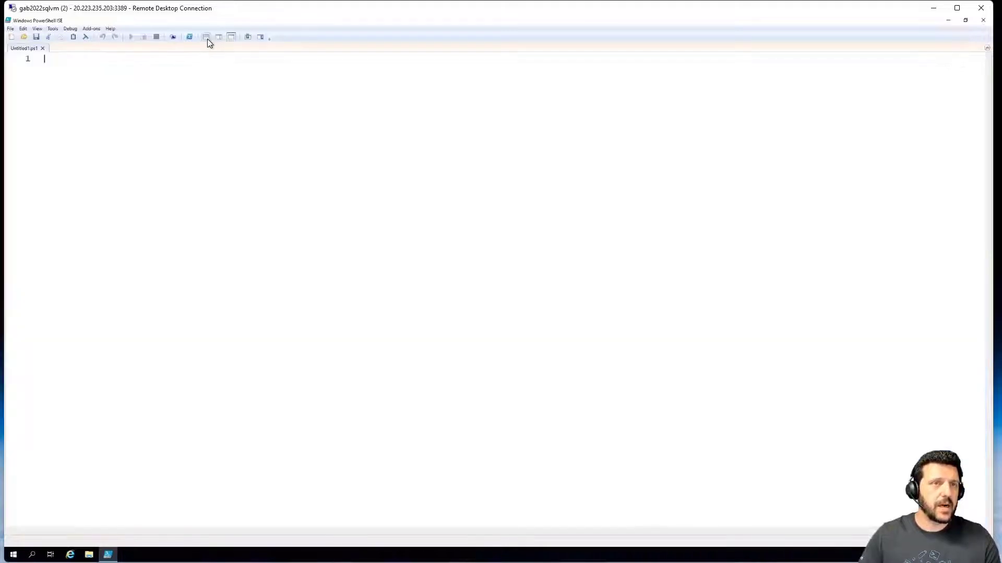
click(8, 30)
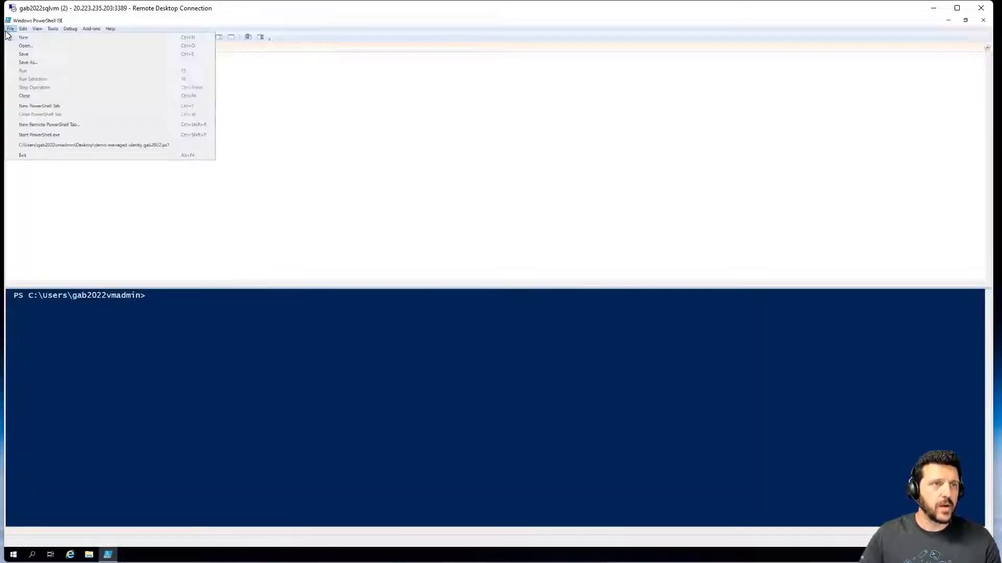
key(Escape)
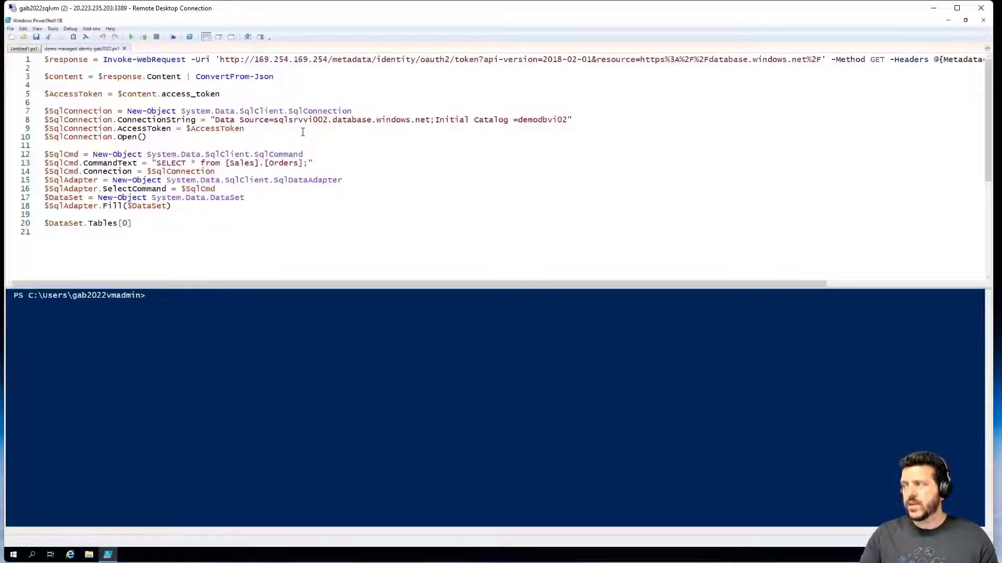
scroll(194, 90, up, 5)
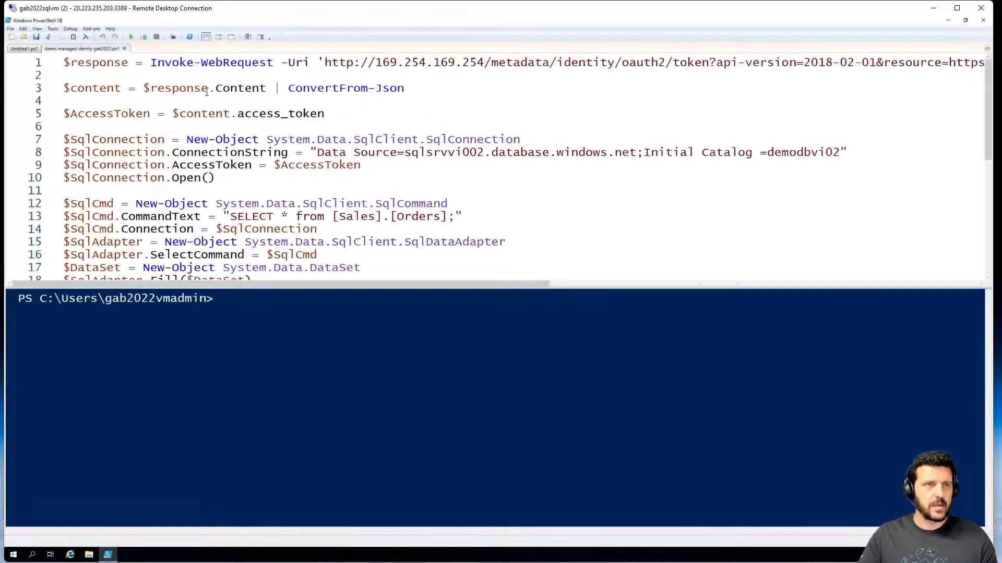
drag(299, 287, 293, 391)
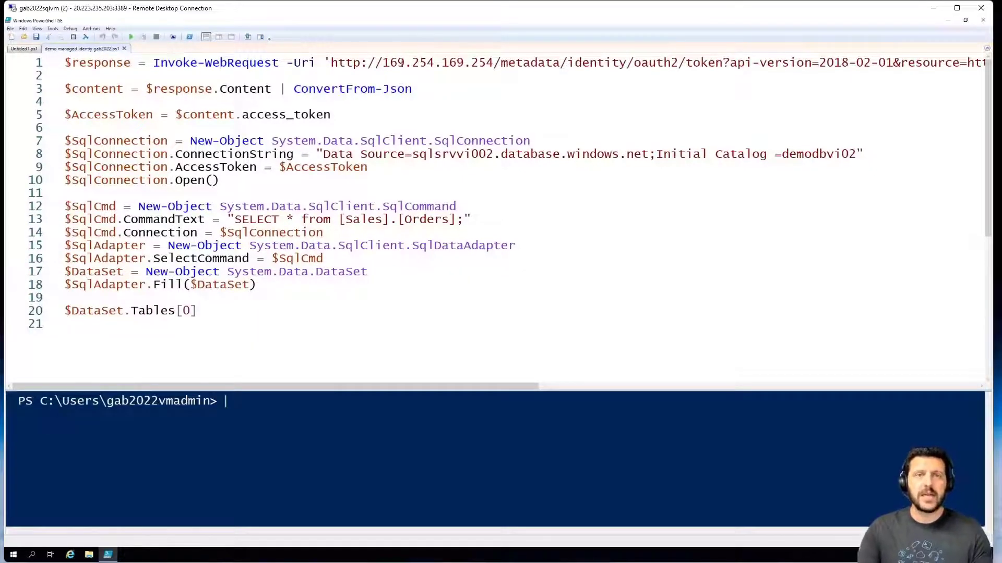
- Run script lines 1–5 to fetch the access token from the 169.254.169.254 metadata endpoint
drag(383, 63, 493, 62)
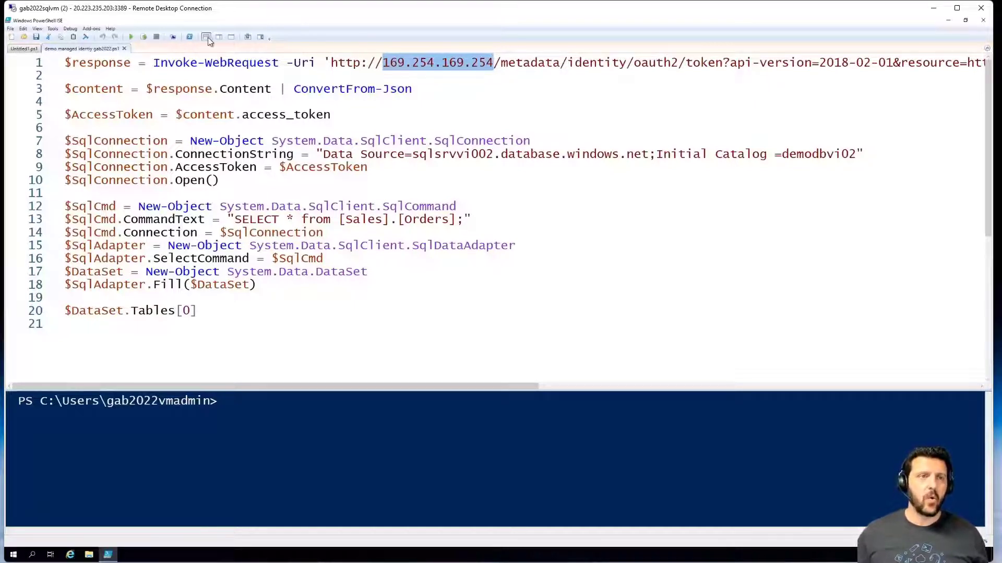
click(235, 88)
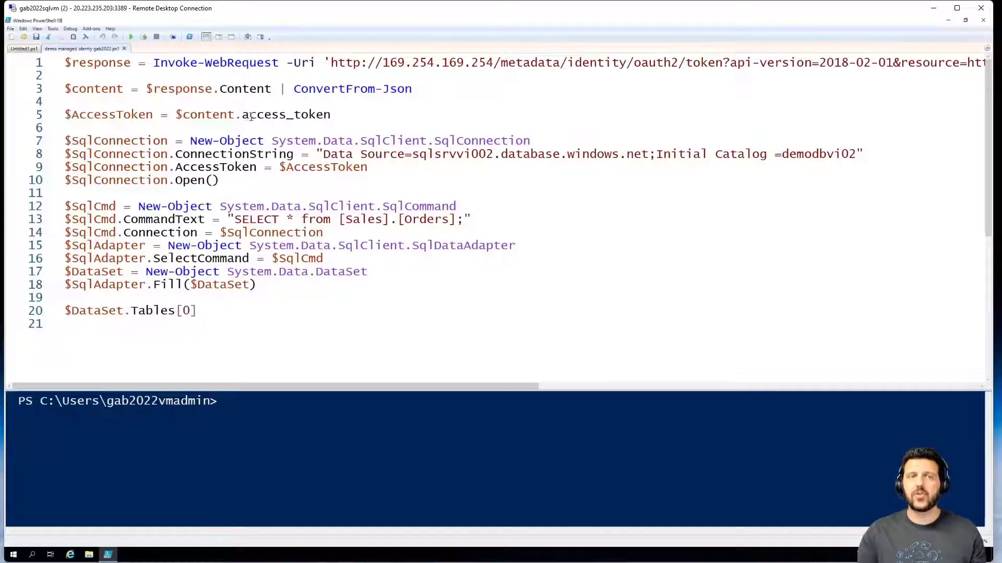
click(132, 115)
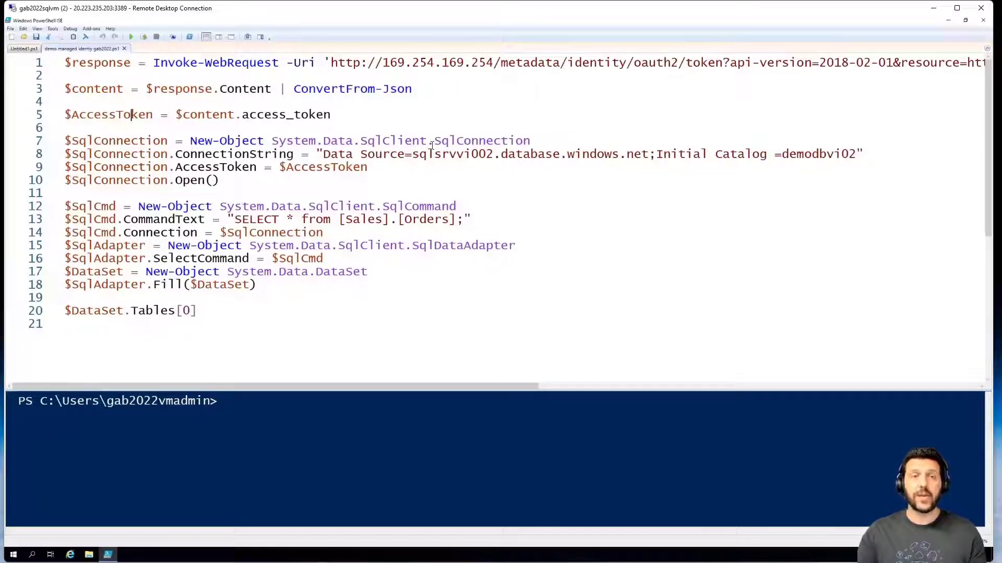
drag(375, 123, 54, 60)
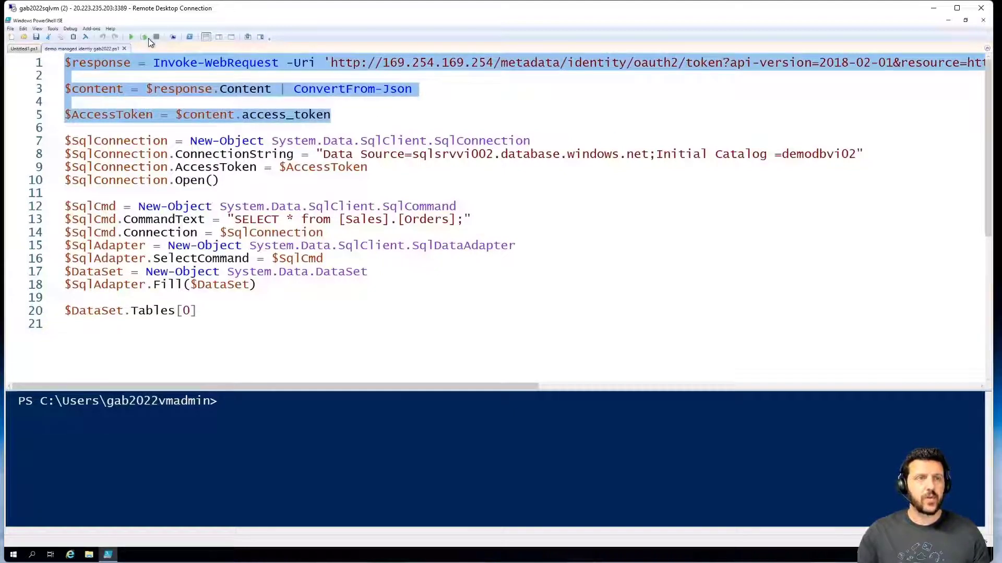
click(147, 38)
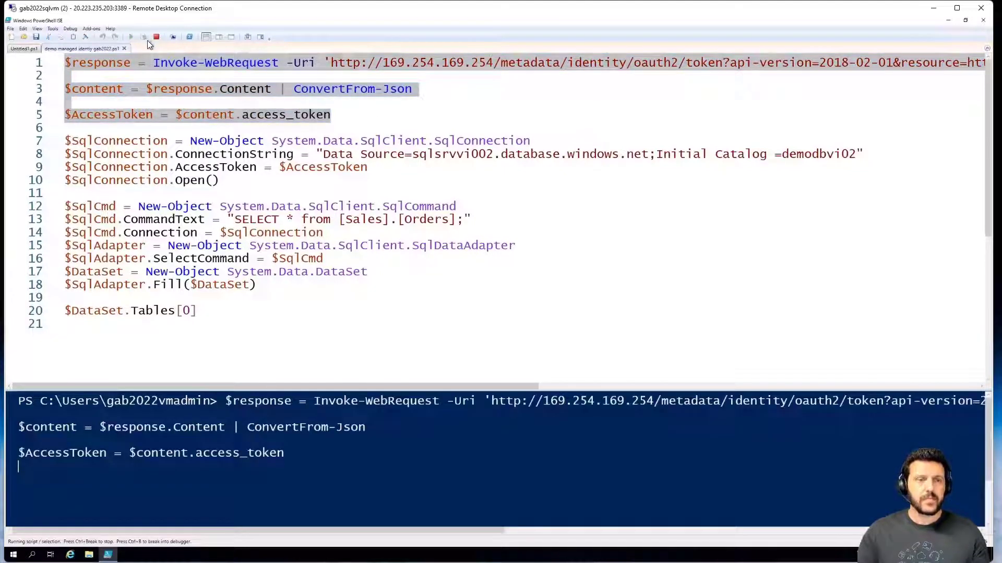
click(147, 116)
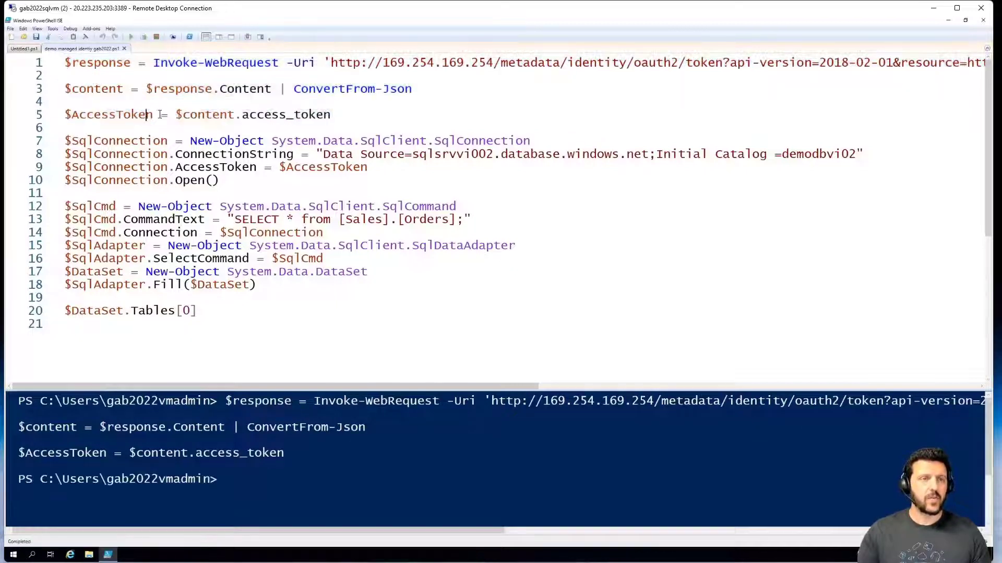
drag(159, 115, 64, 115)
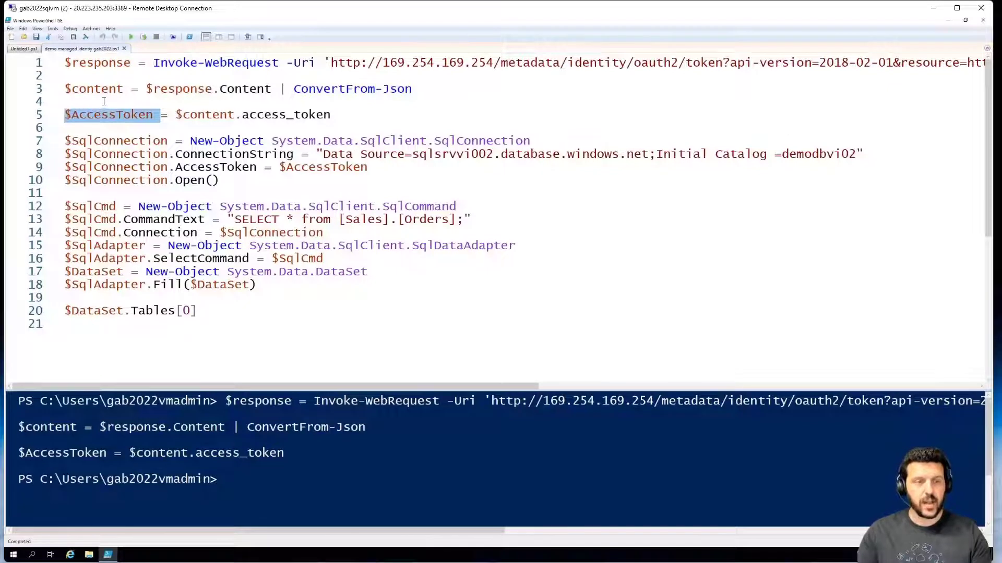
key(XF86MonBrightnessUp)
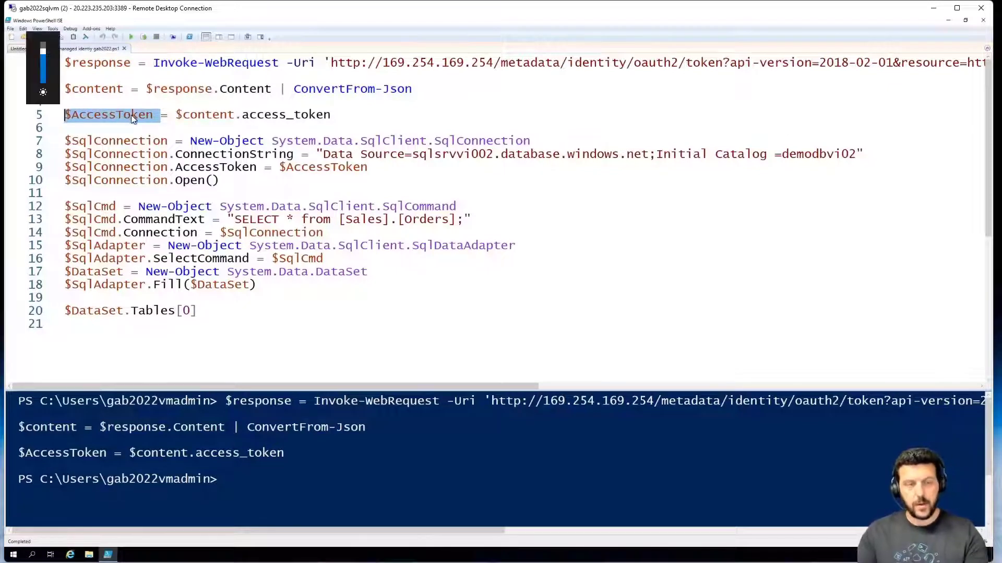